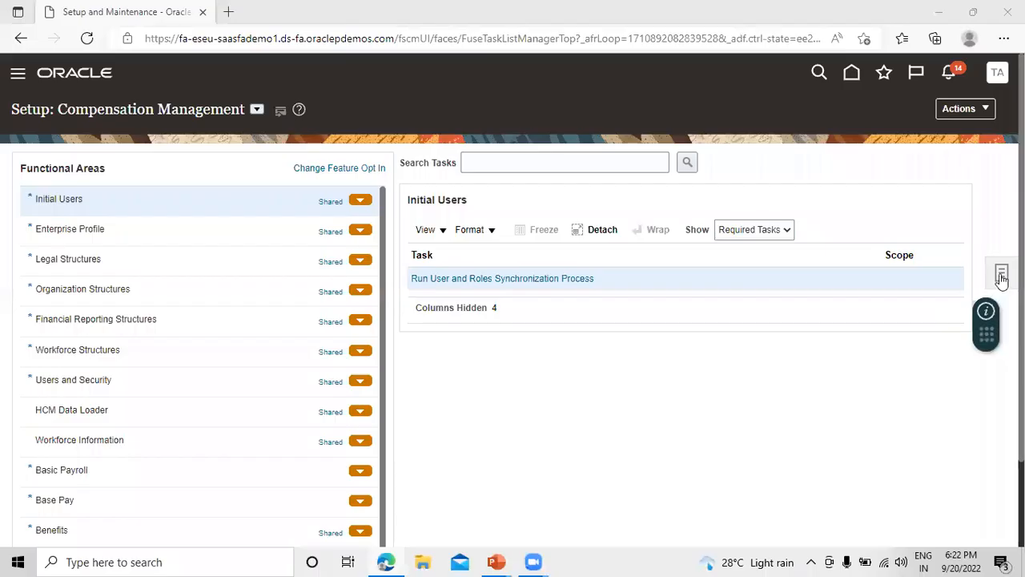
# Open the TATA Implementation Project from the implementation projects overview.
pyautogui.click(1002, 278)
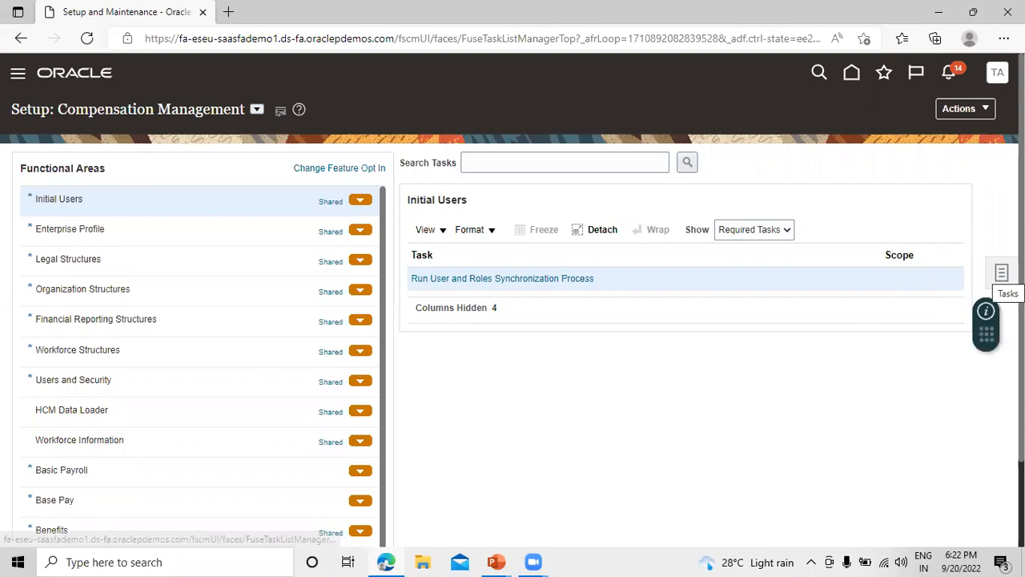
pyautogui.click(1001, 274)
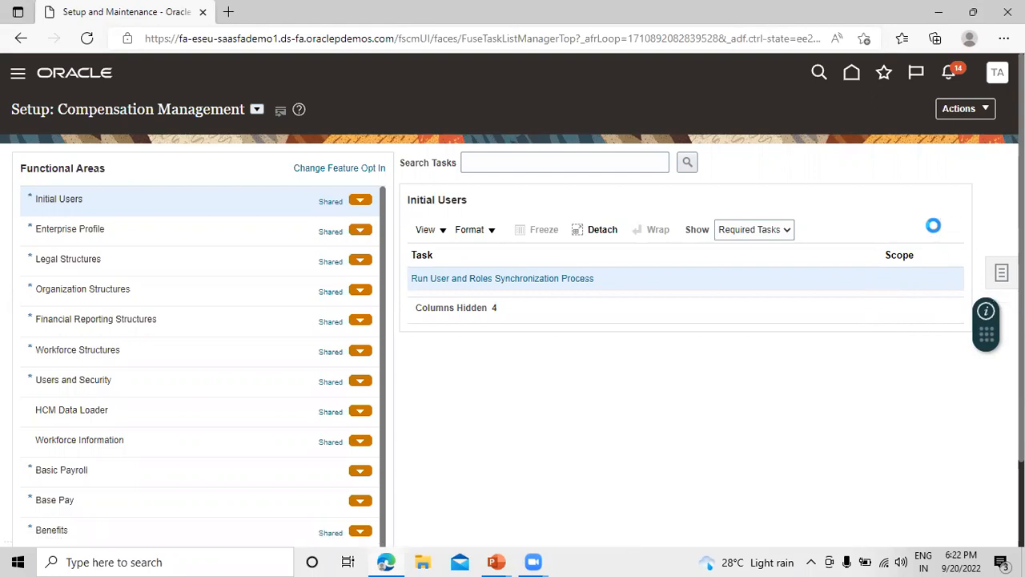
pyautogui.click(903, 163)
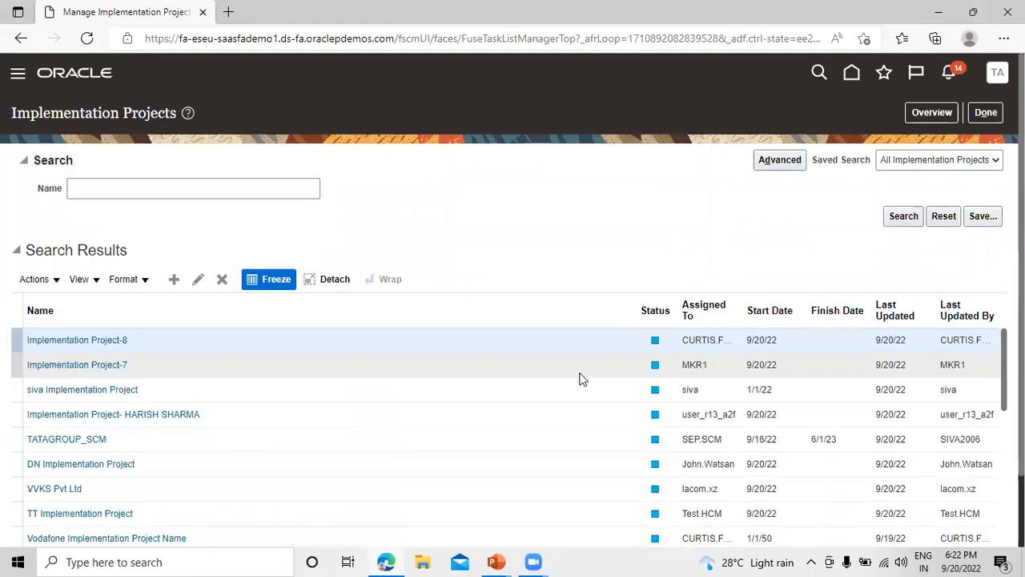
pyautogui.click(931, 117)
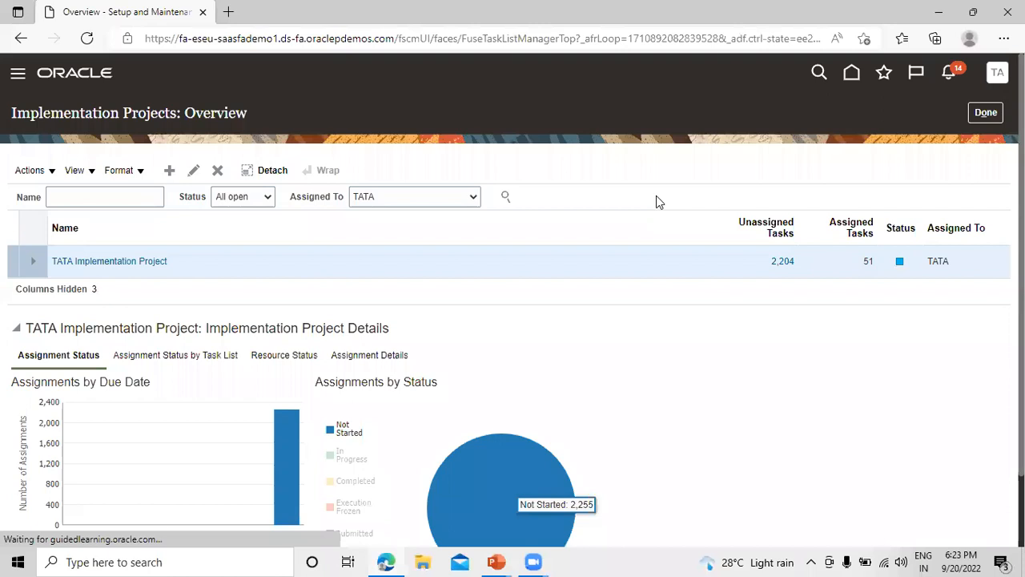
pyautogui.click(120, 256)
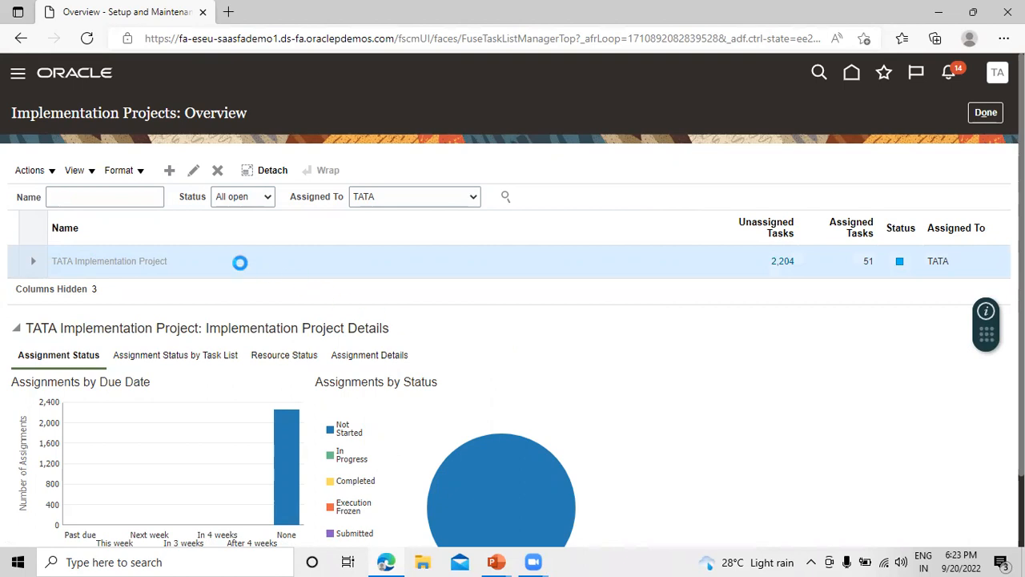
# Search the project's tasks for "manage payment terms" and open the Manage Payment Terms task under Financials.
pyautogui.click(103, 309)
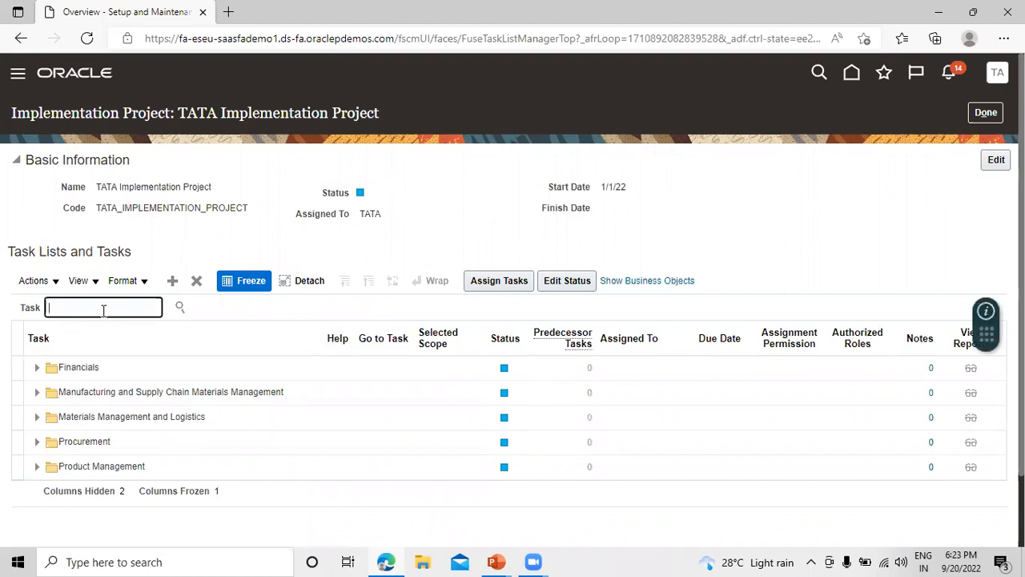
pyautogui.write('manage payment terms')
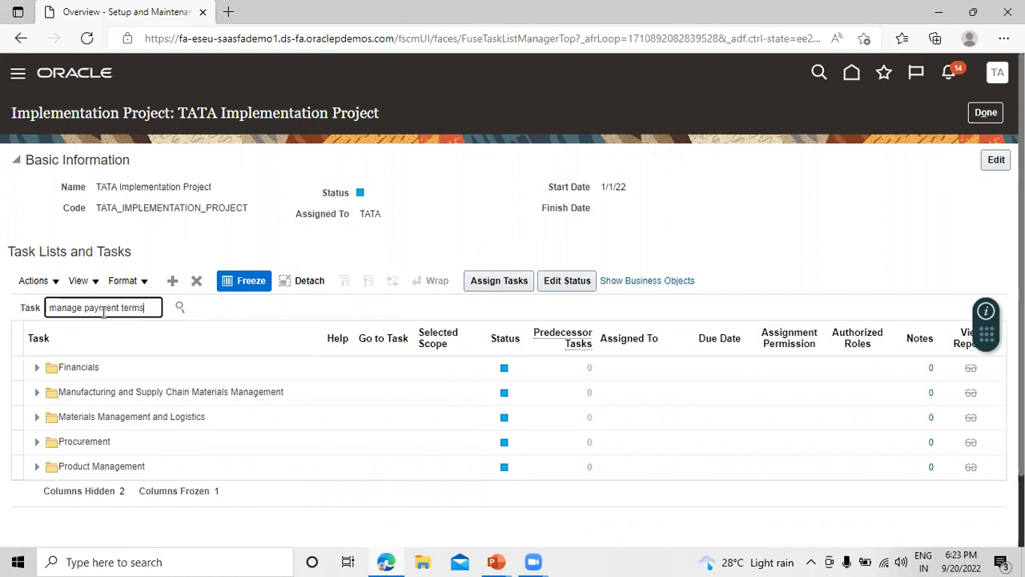
pyautogui.press('Return')
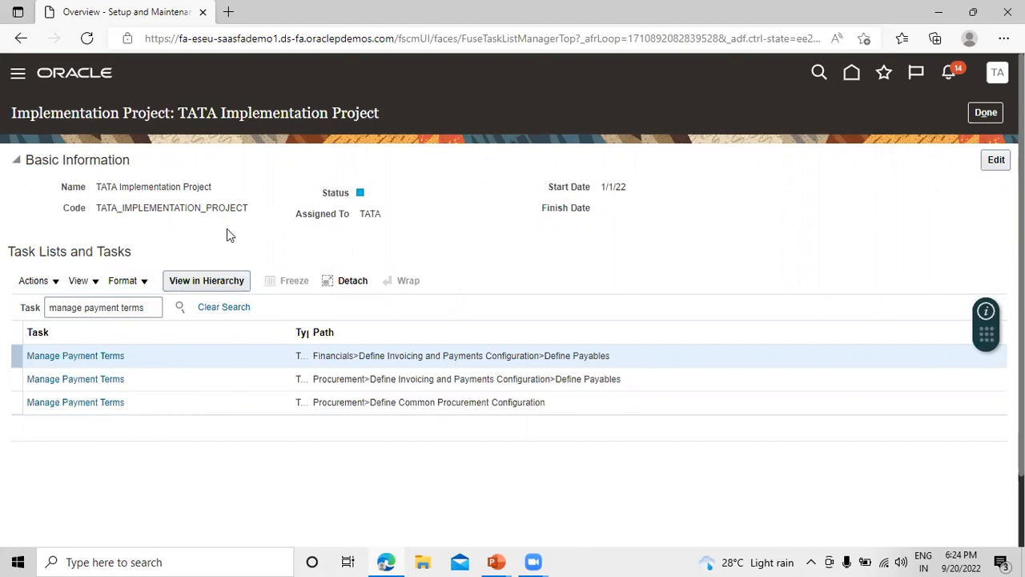
pyautogui.click(99, 358)
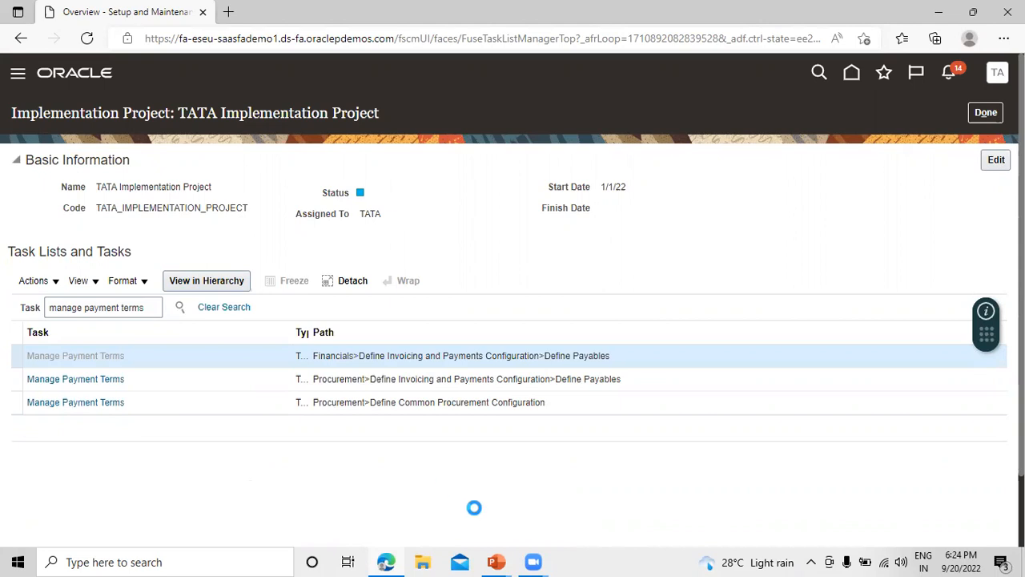
pyautogui.click(377, 452)
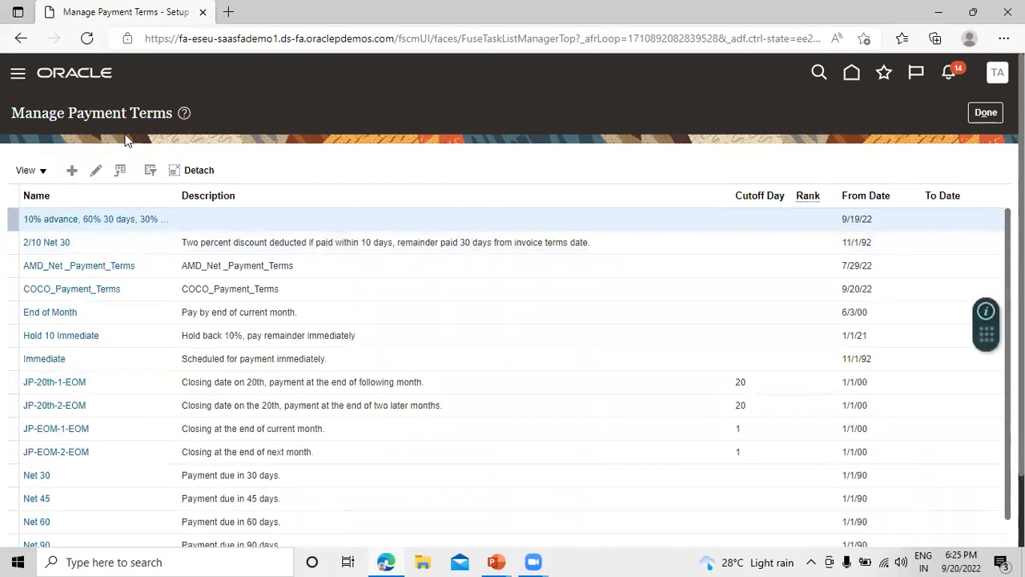
# Start a new payment term and name it "TATA Net 45".
pyautogui.click(74, 173)
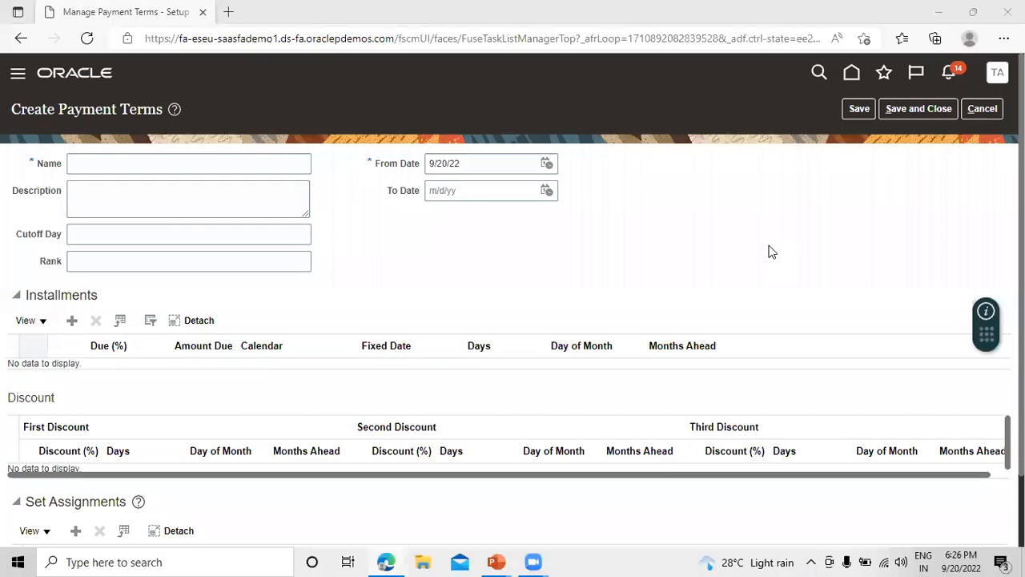
pyautogui.click(174, 164)
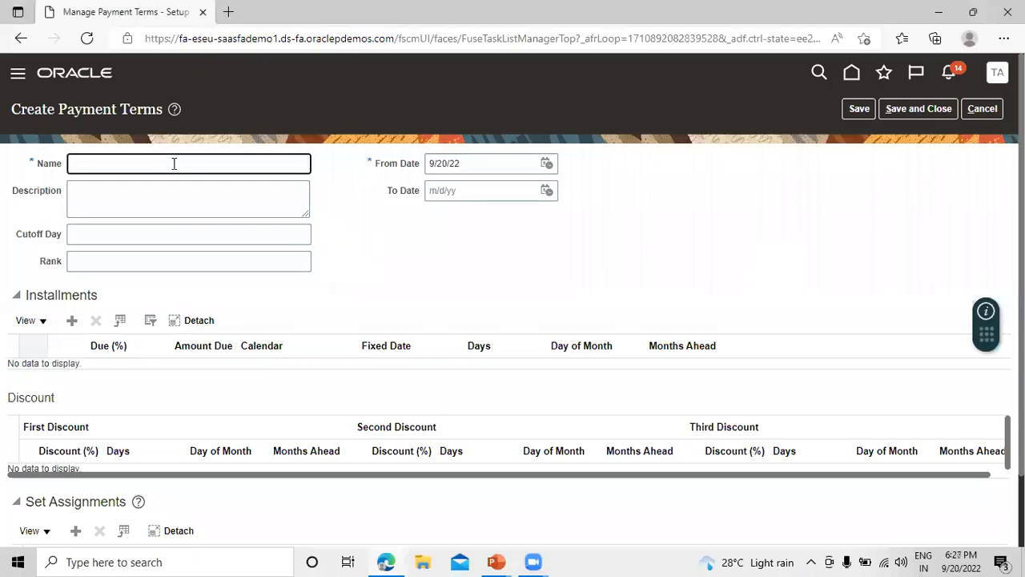
pyautogui.write('TATA')
pyautogui.write(' Net')
pyautogui.write(' $%')
pyautogui.press('BackSpace')
pyautogui.write('45')
pyautogui.click(345, 223)
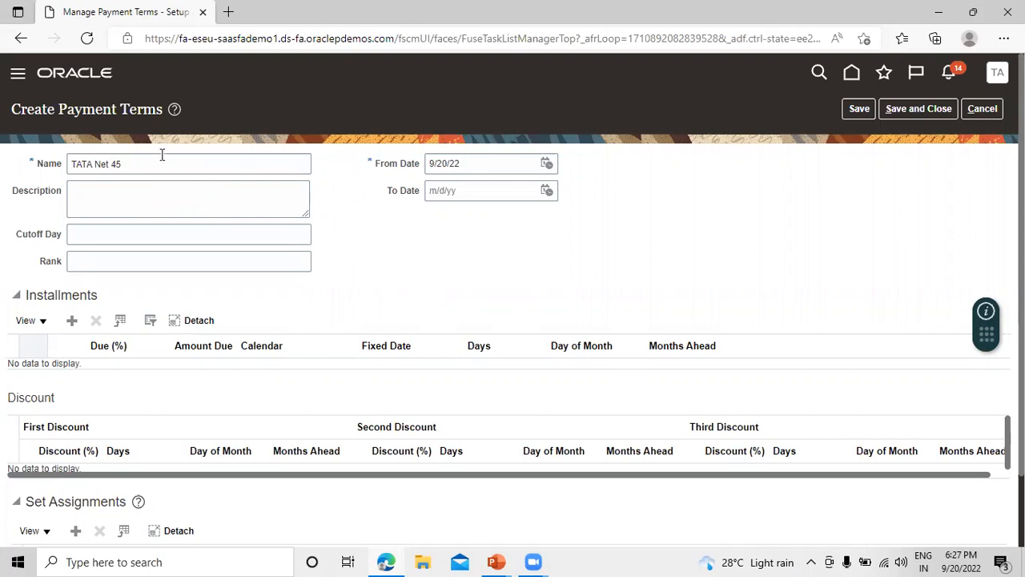
# Copy the payment term's name into its description, giving "TATA Net 45".
pyautogui.moveTo(158, 166); pyautogui.dragTo(33, 174)
pyautogui.hotkey('ctrl', 'c')
pyautogui.click(139, 199)
pyautogui.hotkey('ctrl', 'v')
pyautogui.click(346, 241)
# Add an installment with 100% due in 45 days.
pyautogui.click(72, 321)
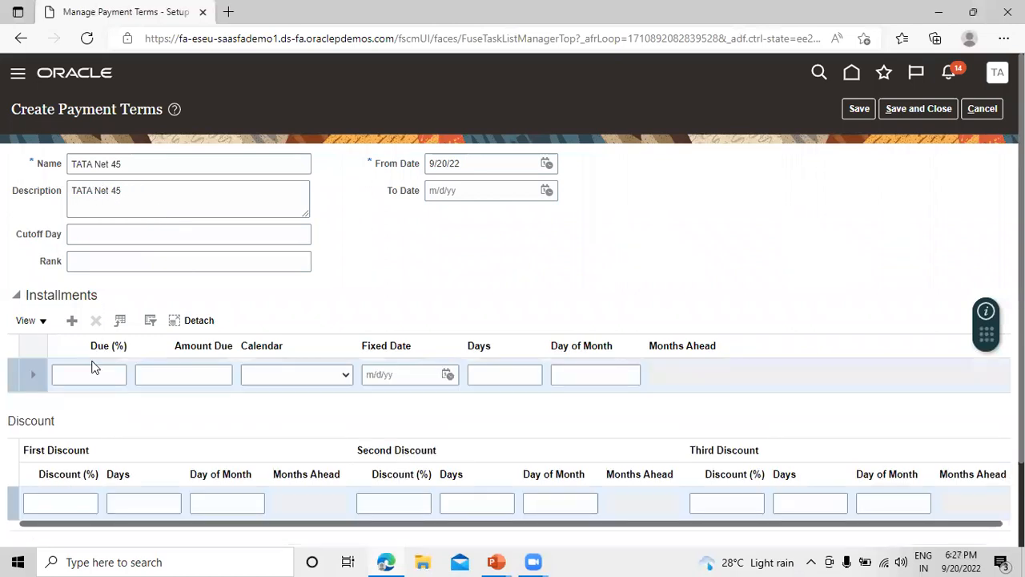
pyautogui.click(90, 372)
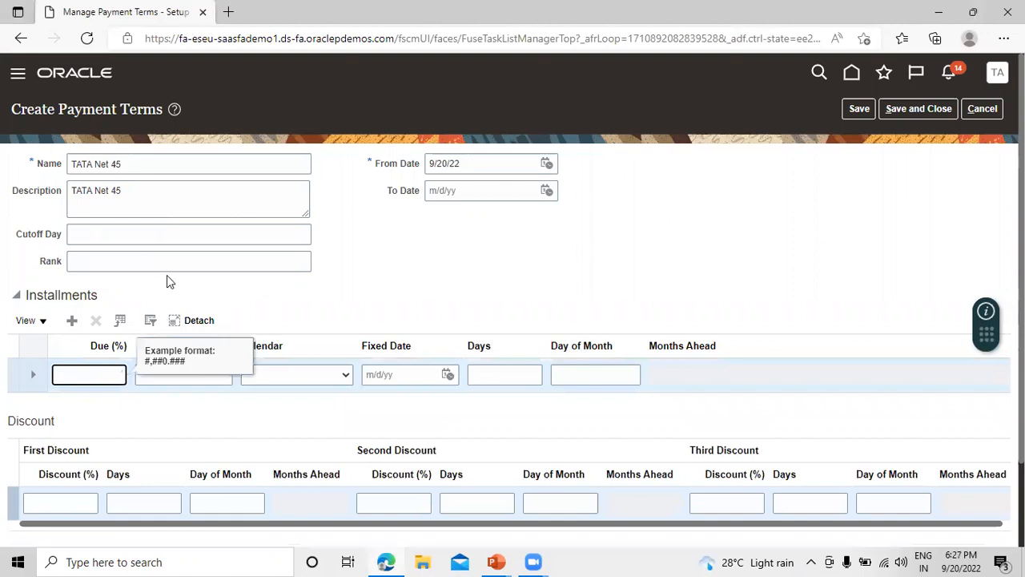
pyautogui.write('100')
pyautogui.click(322, 297)
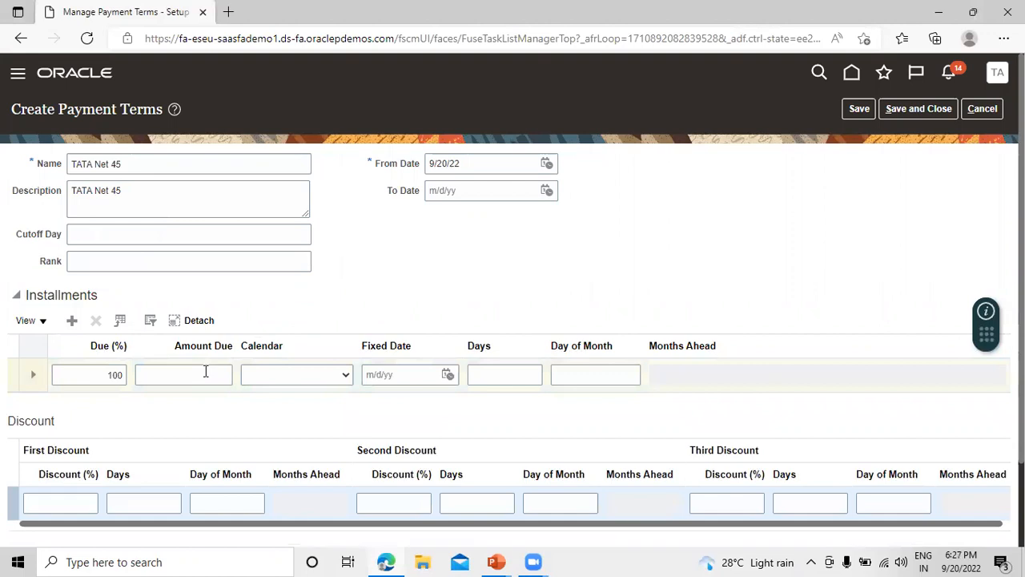
pyautogui.click(482, 377)
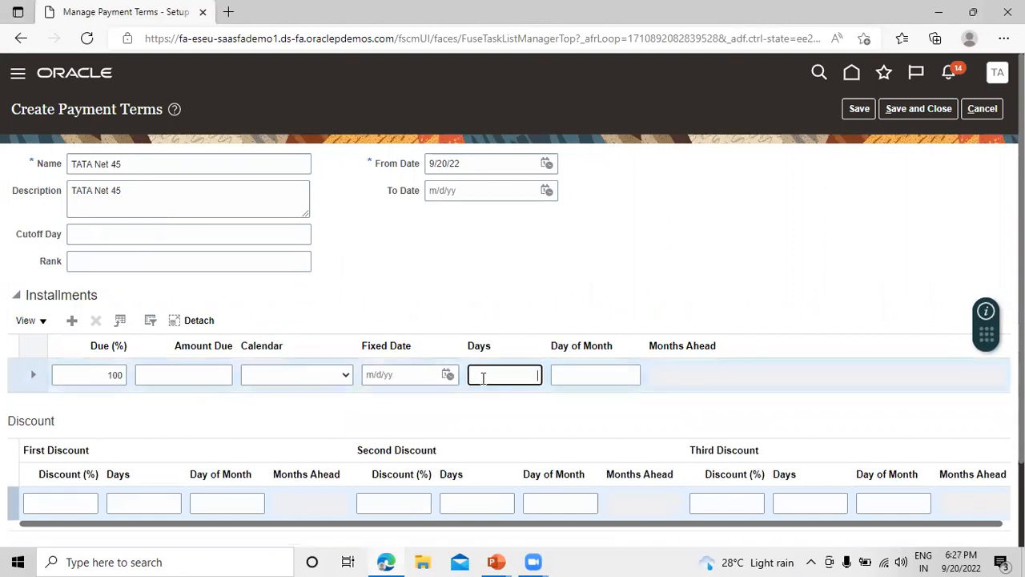
pyautogui.write('45')
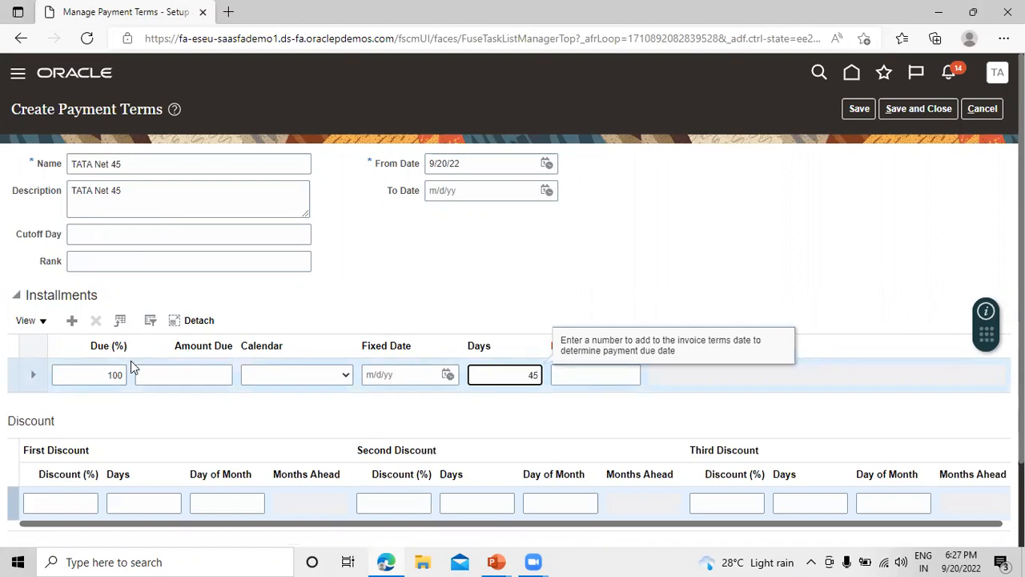
pyautogui.click(424, 276)
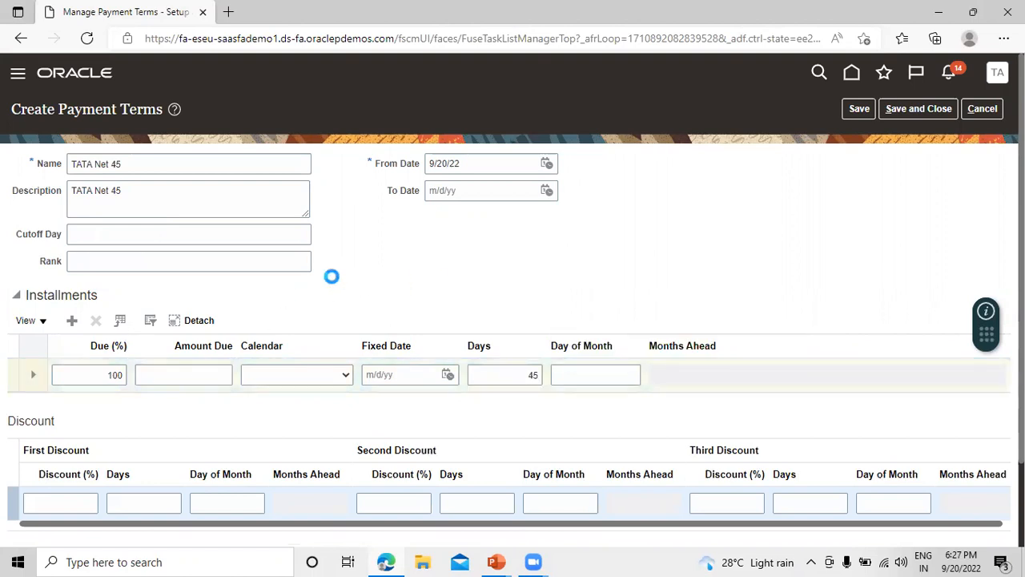
# Set the installment's first discount to 10% within 5 days.
pyautogui.scroll(-1, 105, 414)
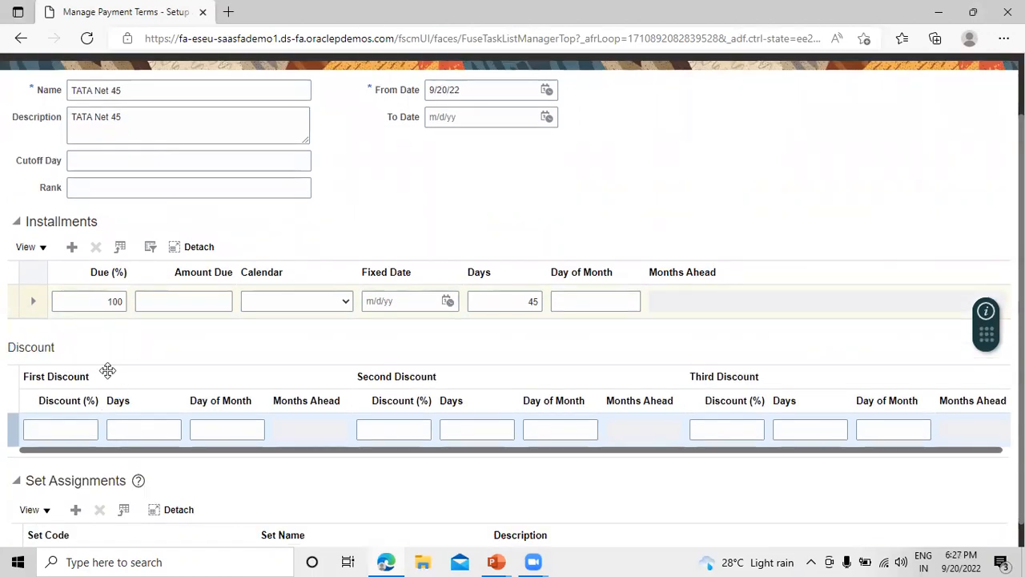
pyautogui.click(82, 429)
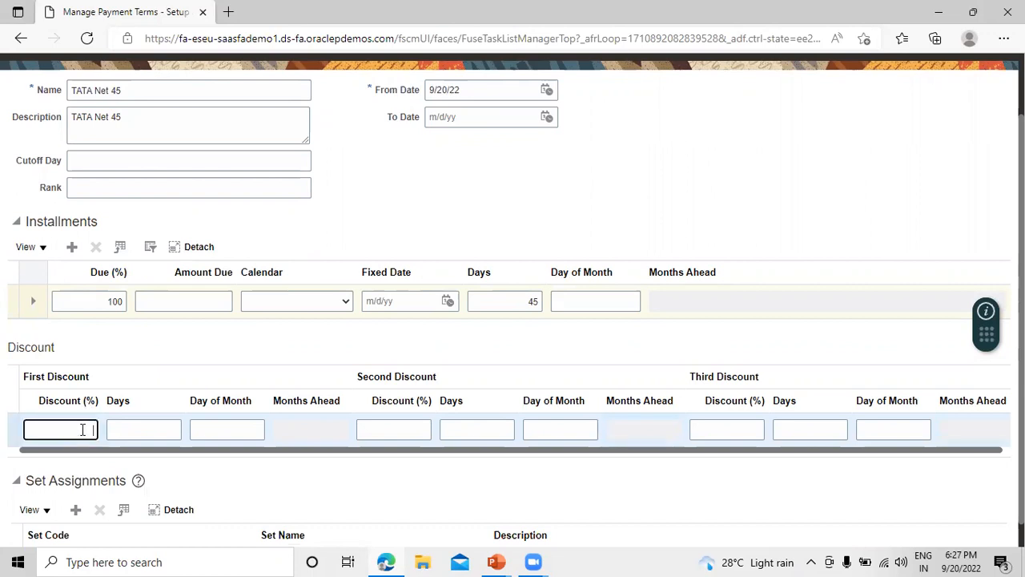
pyautogui.write('10')
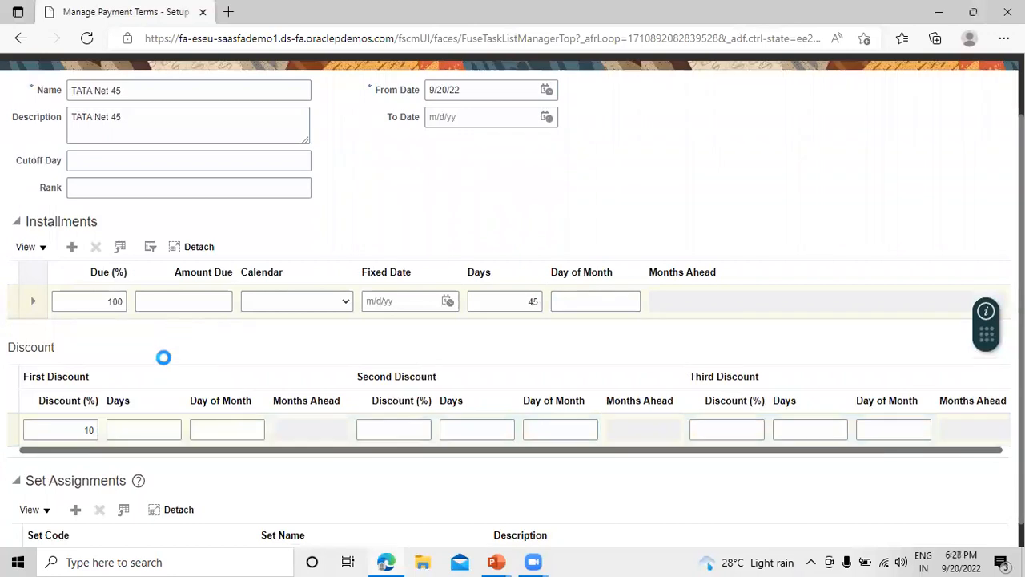
pyautogui.click(145, 422)
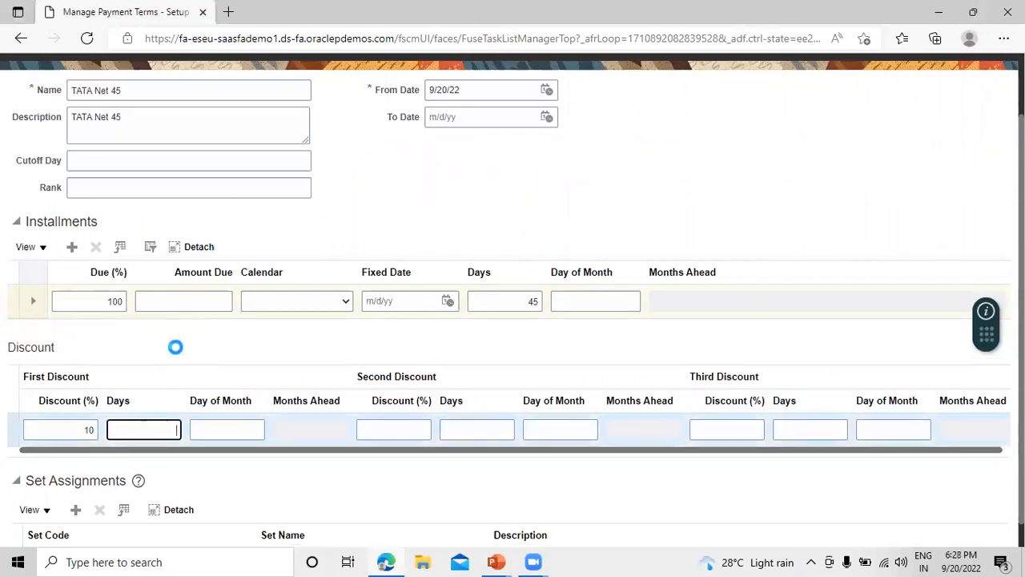
pyautogui.write('5')
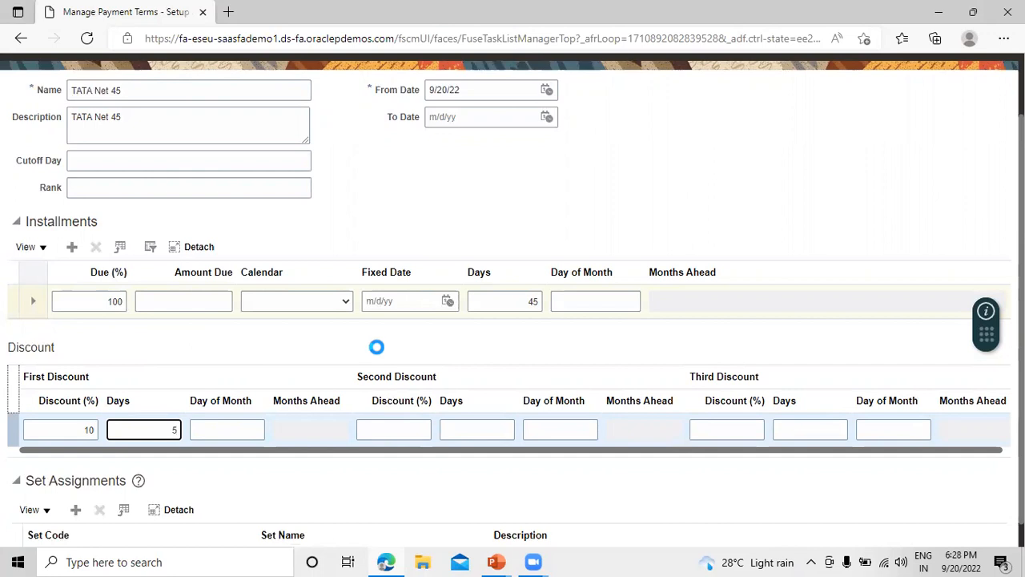
# Set the installment's second discount to 5% within 20 days.
pyautogui.click(392, 429)
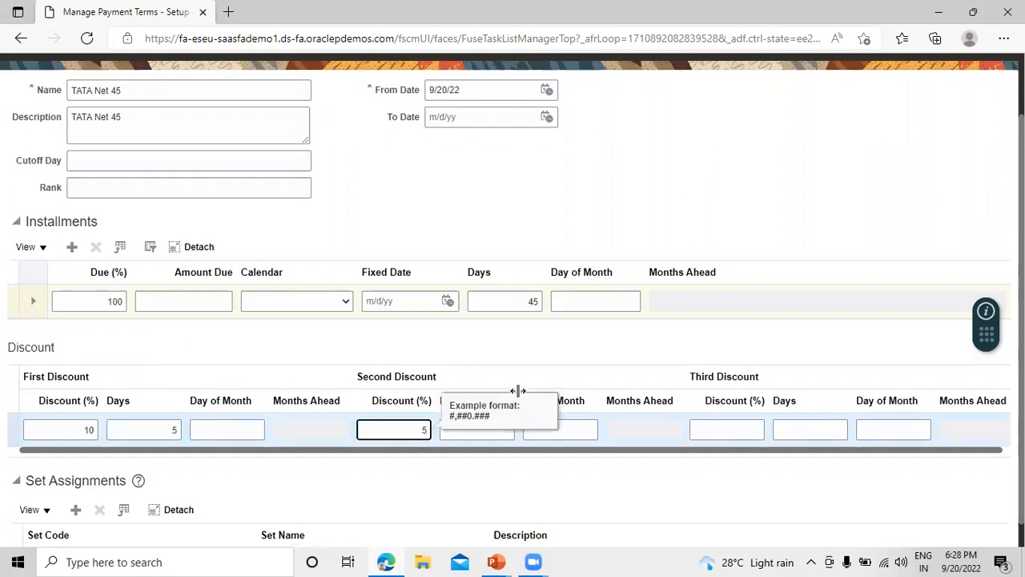
pyautogui.click(521, 340)
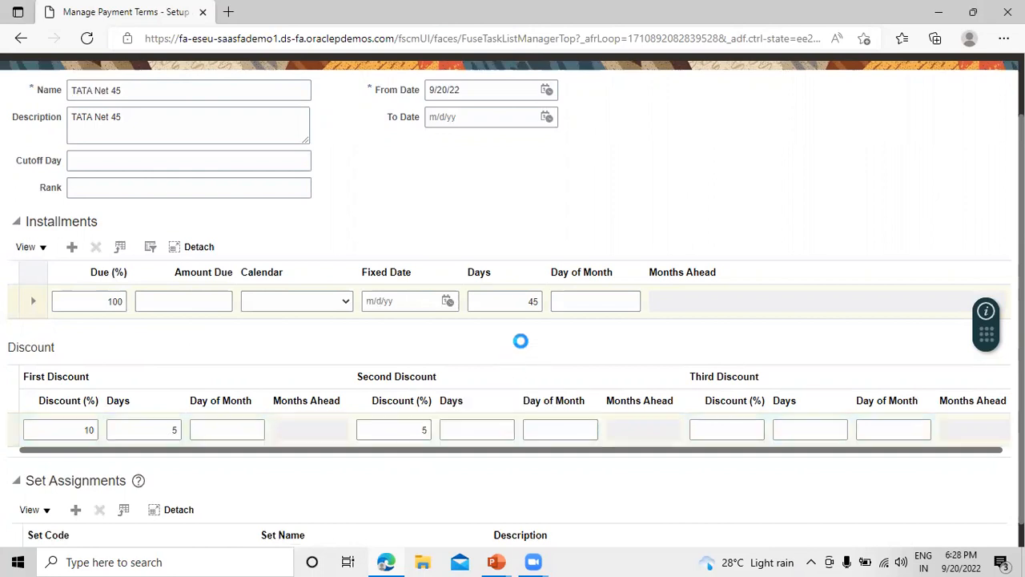
pyautogui.click(496, 429)
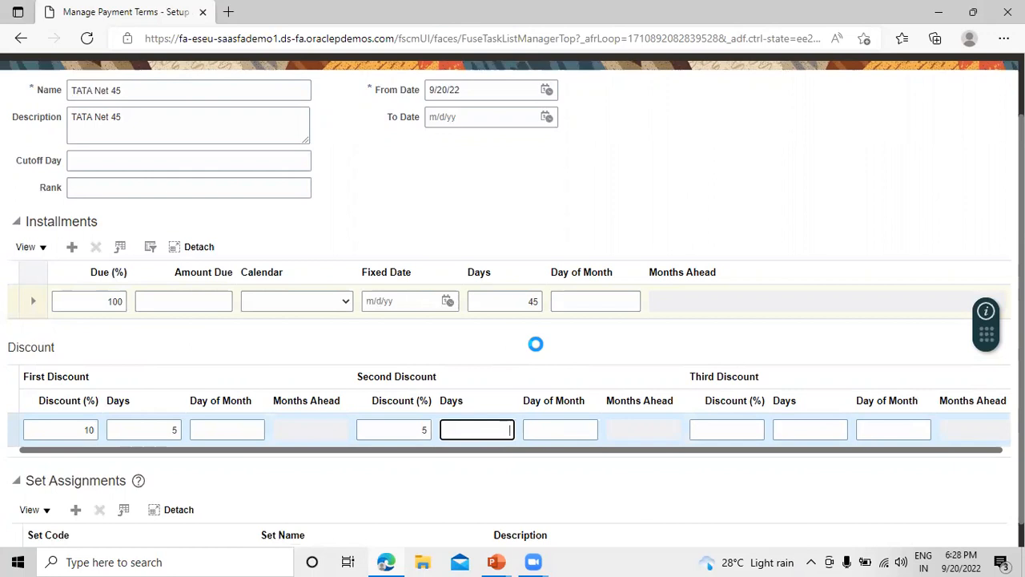
pyautogui.write('20')
# Set the installment's third discount to 2% within 30 days.
pyautogui.click(742, 430)
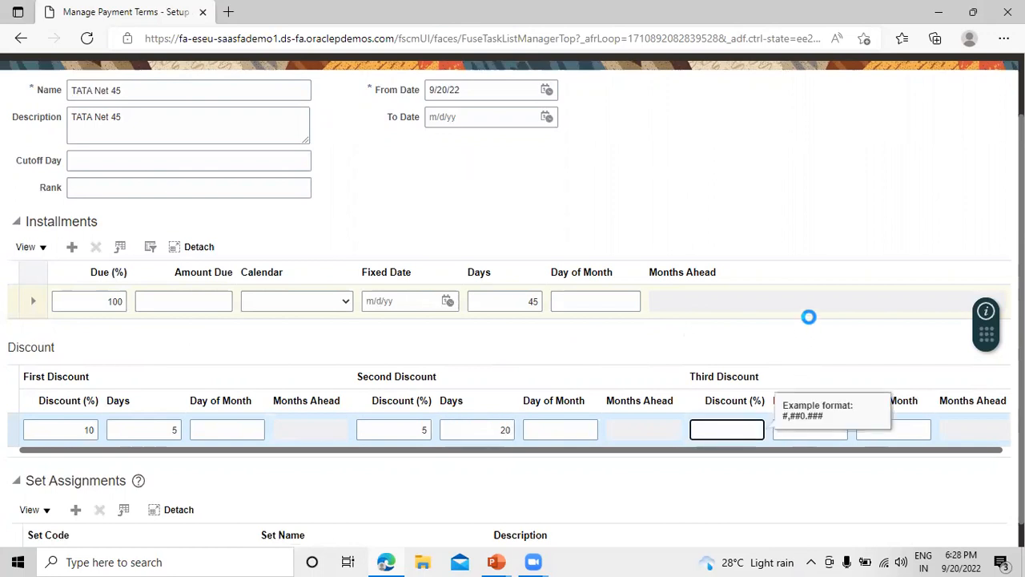
pyautogui.write('2')
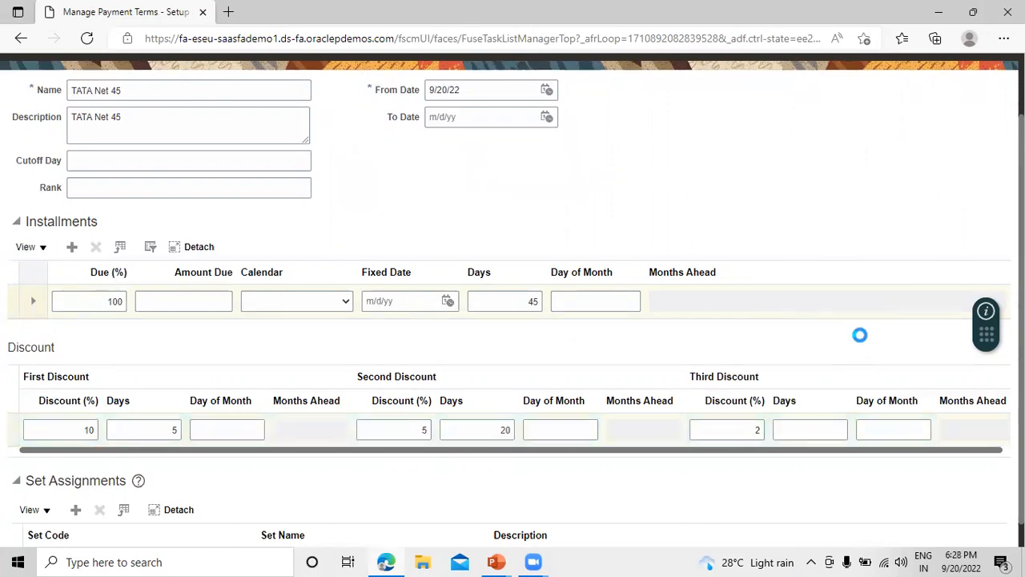
pyautogui.click(844, 425)
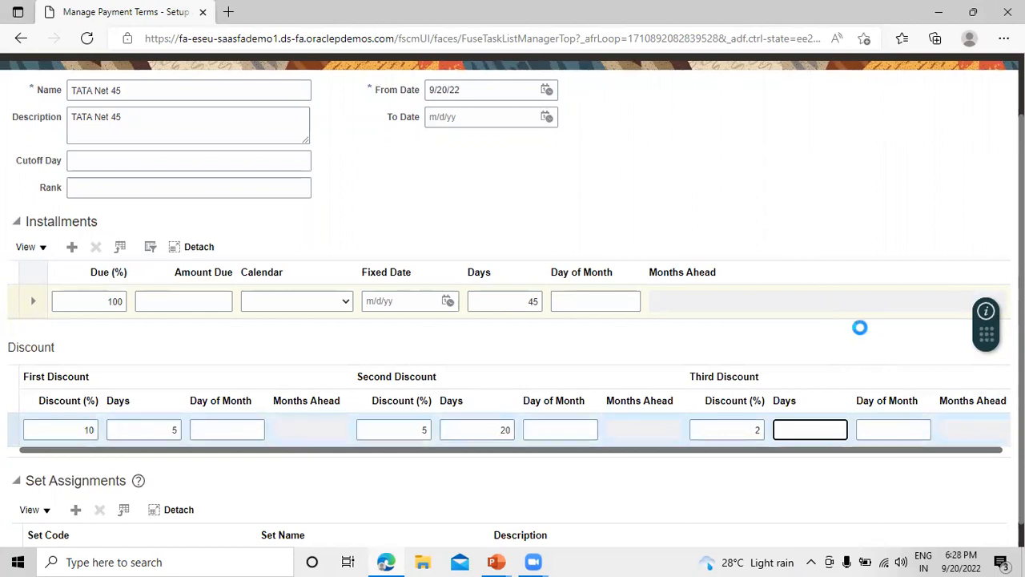
pyautogui.write('30')
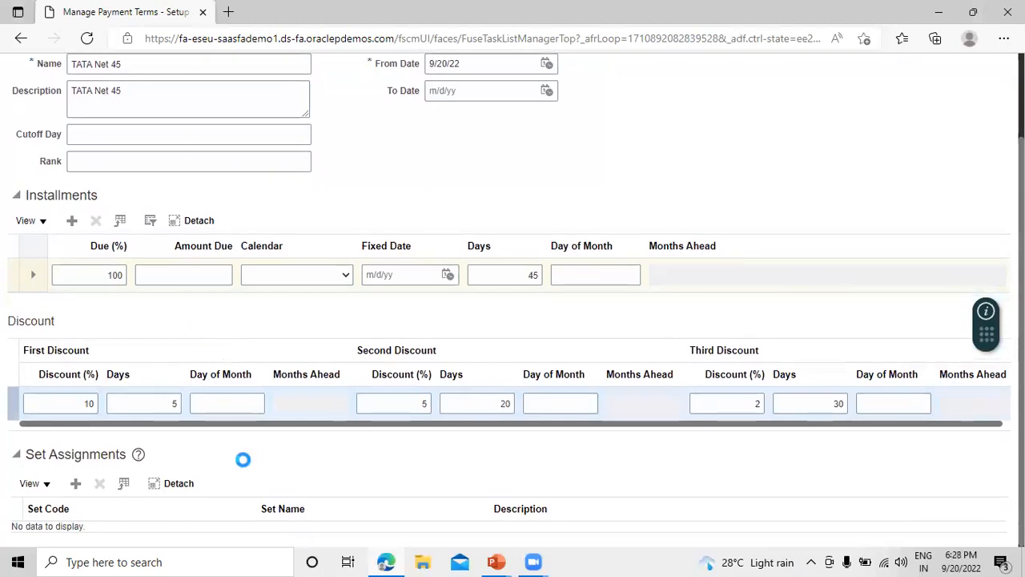
# Add a set assignment to the TATA Net 45 payment term with the set code TATA RDS.
pyautogui.click(77, 483)
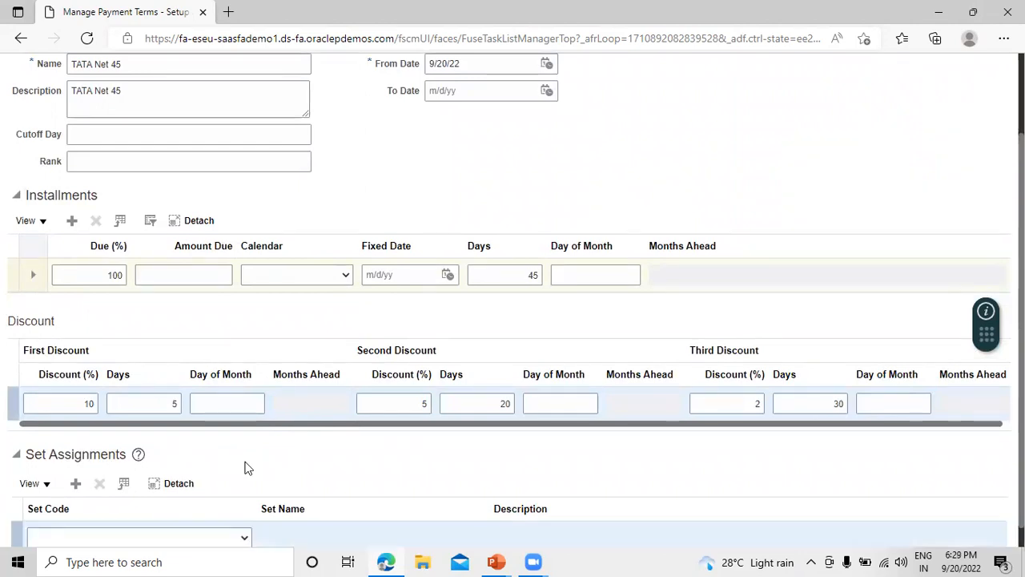
pyautogui.scroll(-1, 244, 468)
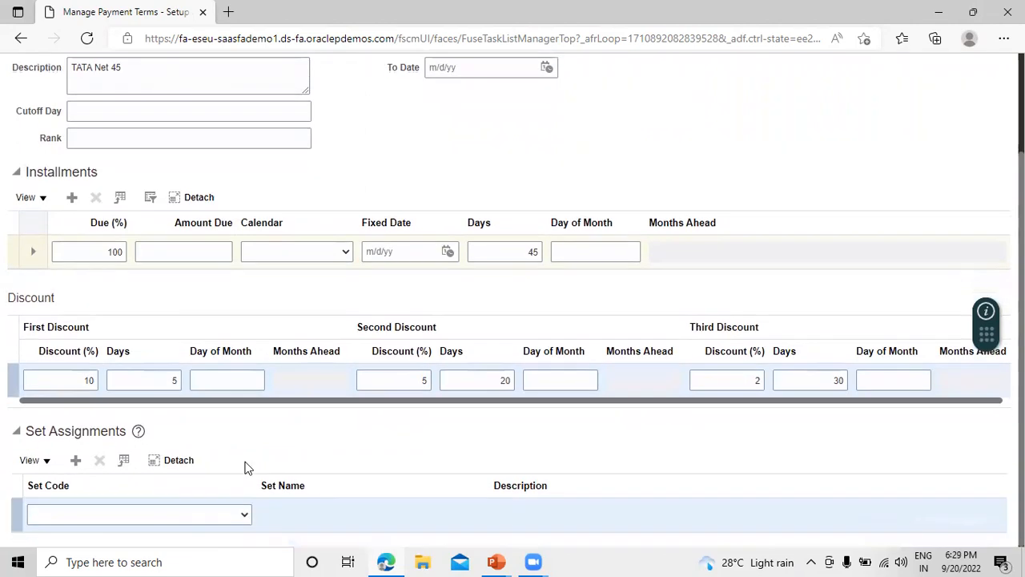
pyautogui.click(244, 515)
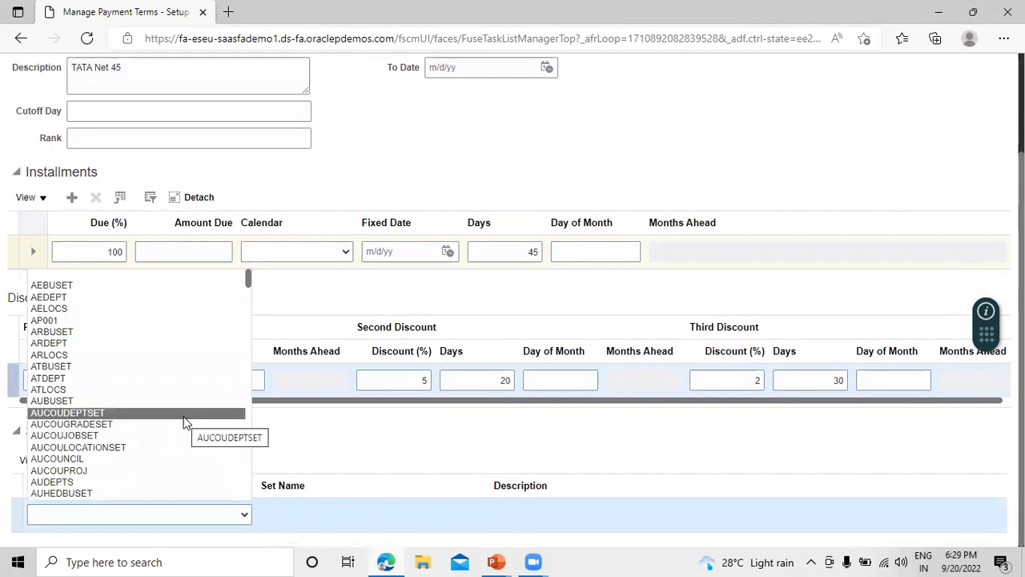
pyautogui.scroll(-6, 184, 422)
pyautogui.scroll(-10, 184, 420)
pyautogui.scroll(-10, 186, 418)
pyautogui.scroll(-10, 186, 417)
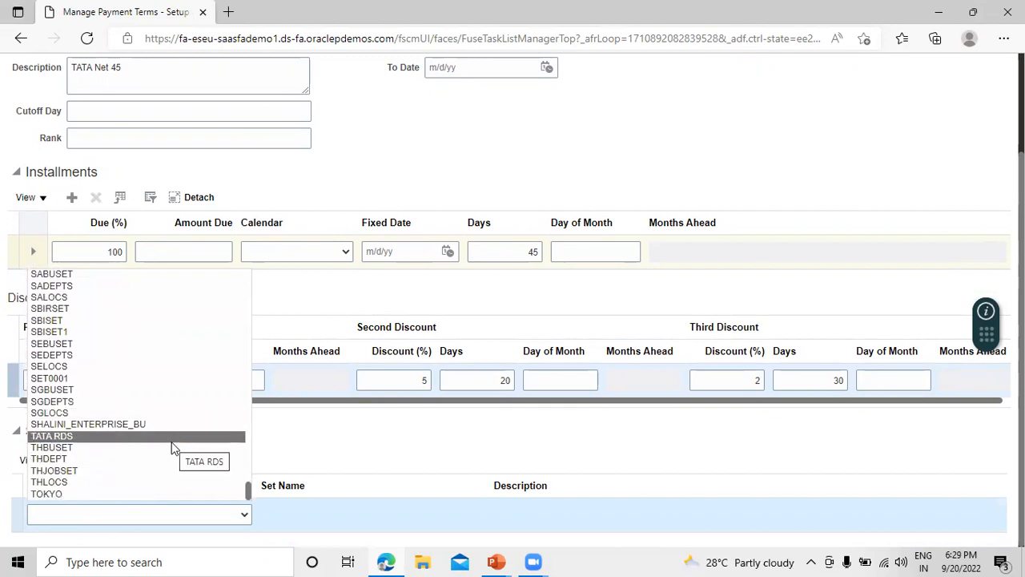
pyautogui.click(172, 447)
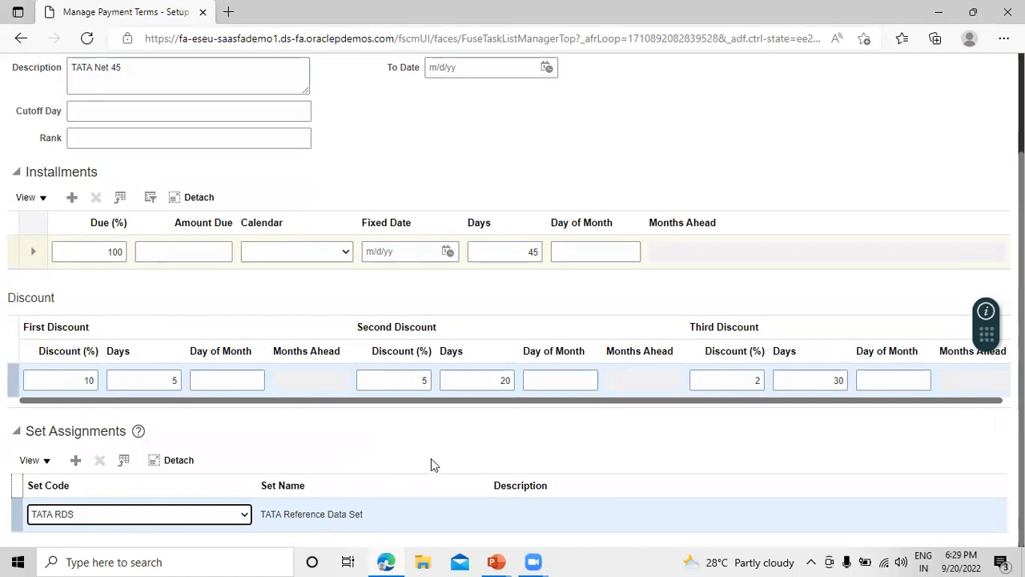
# Save and close the TATA Net 45 payment term and leave the Manage Payment Terms page.
pyautogui.scroll(3, 431, 460)
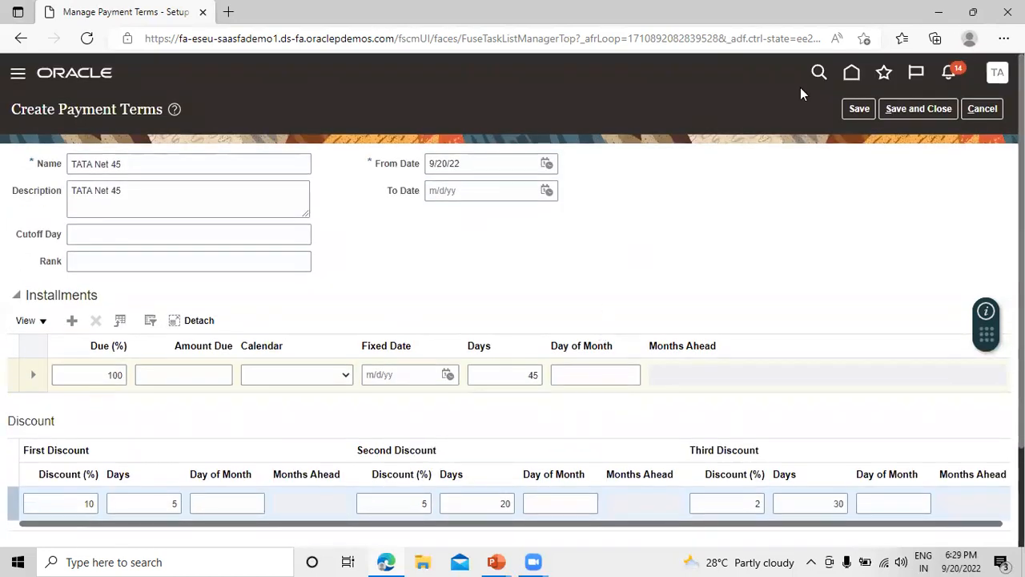
pyautogui.click(919, 107)
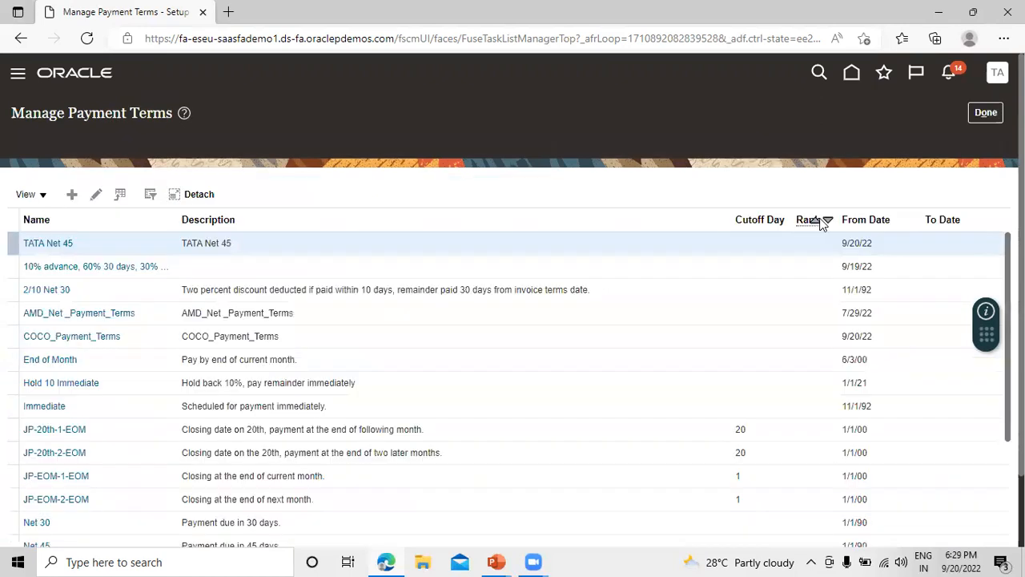
pyautogui.click(975, 111)
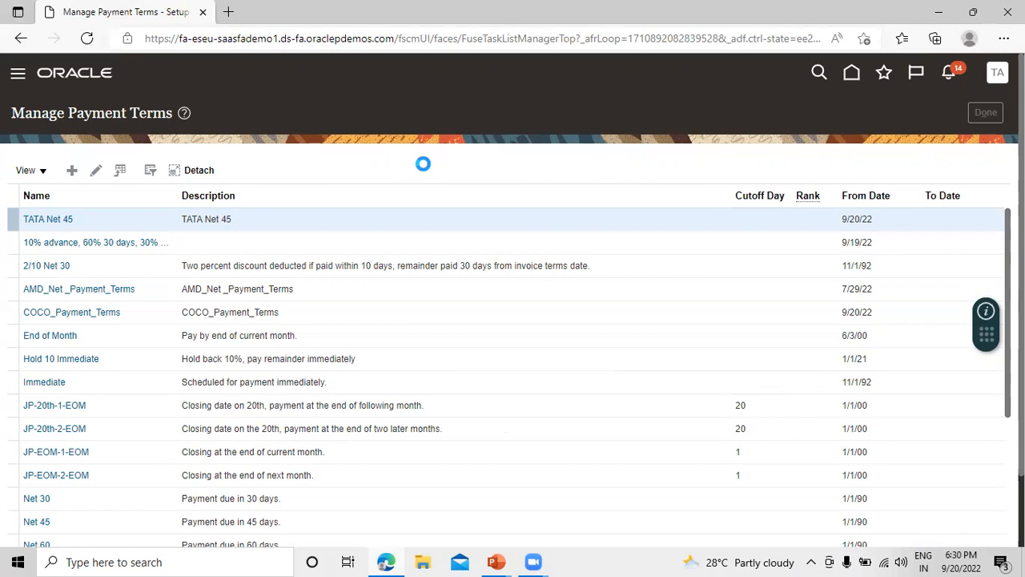
# Switch to the PowerPoint slide show to check the Basic Setups in Accounts Payable list, and return to the browser.
pyautogui.hotkey('alt', 'Tab')
pyautogui.hotkey('alt', 'Tab')
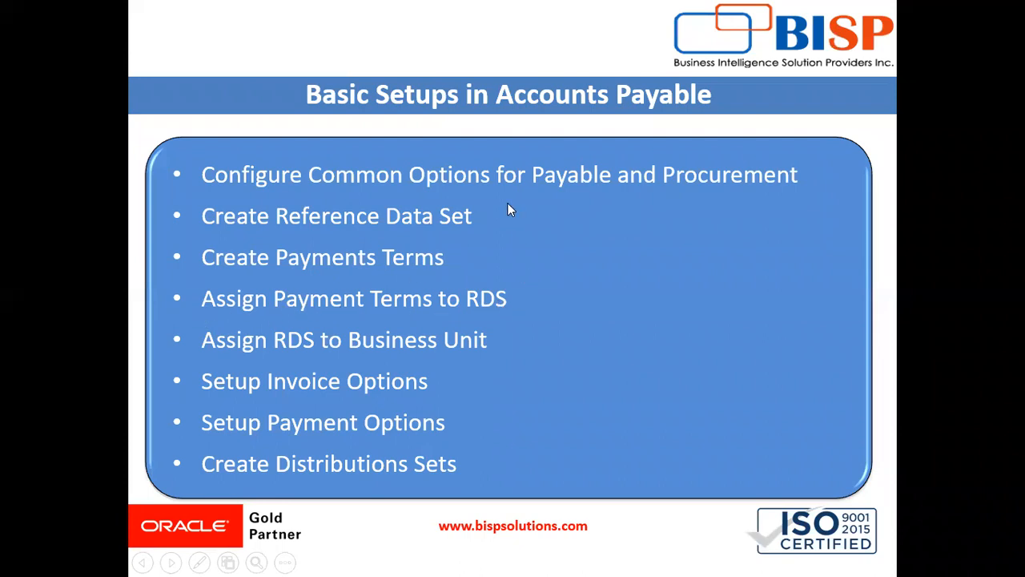
pyautogui.hotkey('alt', 'Tab')
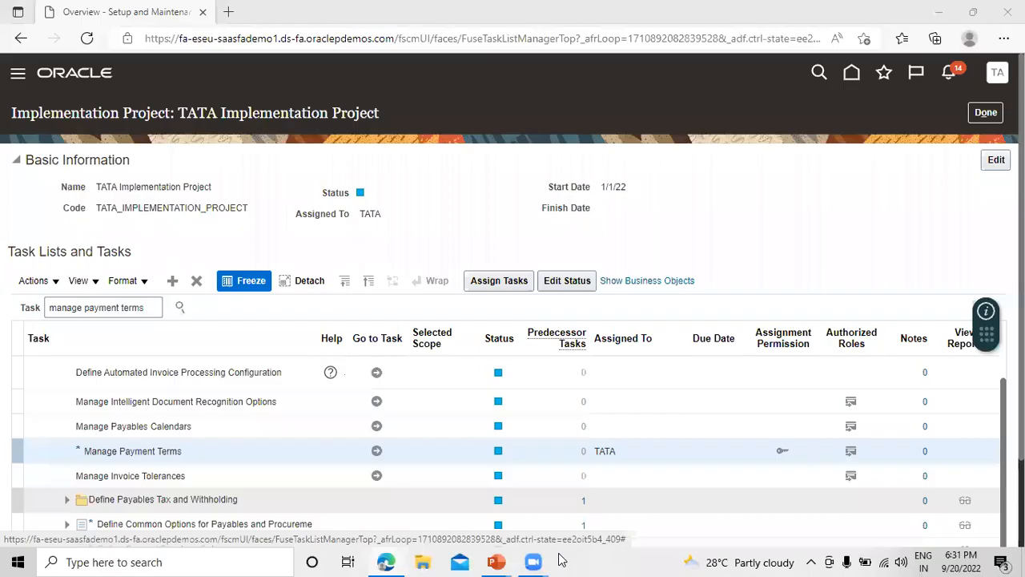
# Reopen the Manage Payment Terms task from the TATA Implementation Project and look over the list of terms.
pyautogui.click(376, 451)
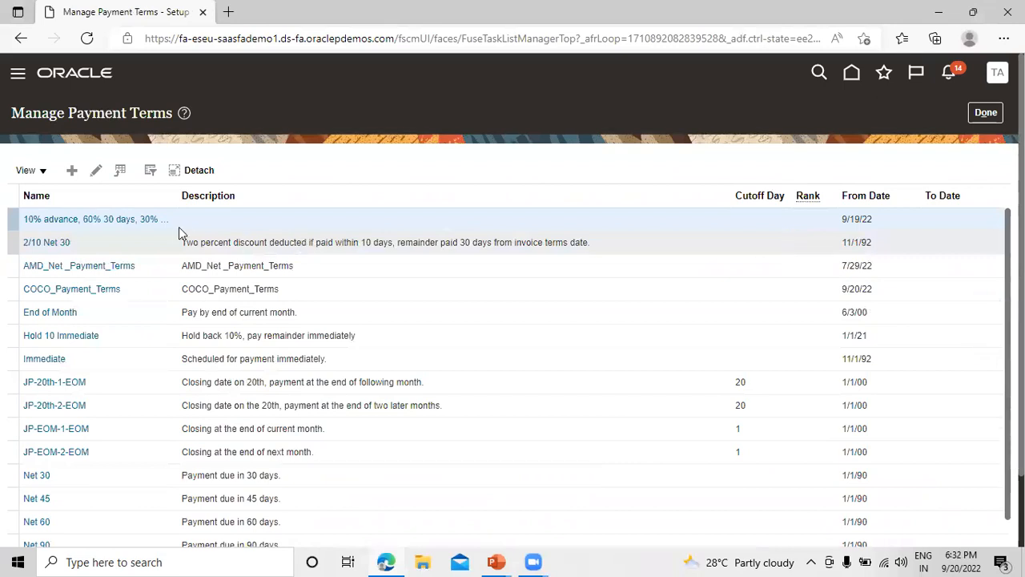
pyautogui.scroll(-2, 133, 282)
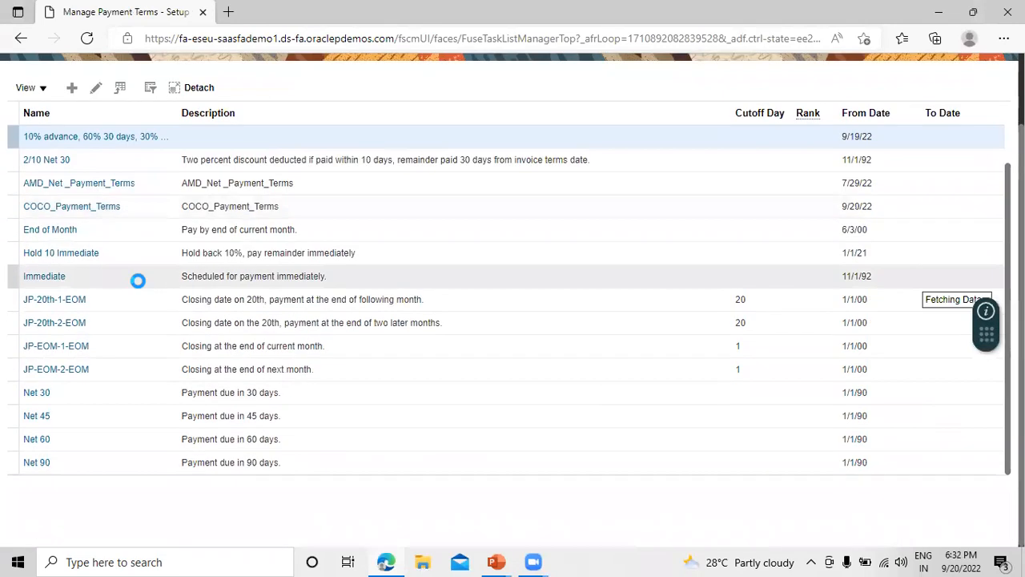
pyautogui.scroll(2, 96, 417)
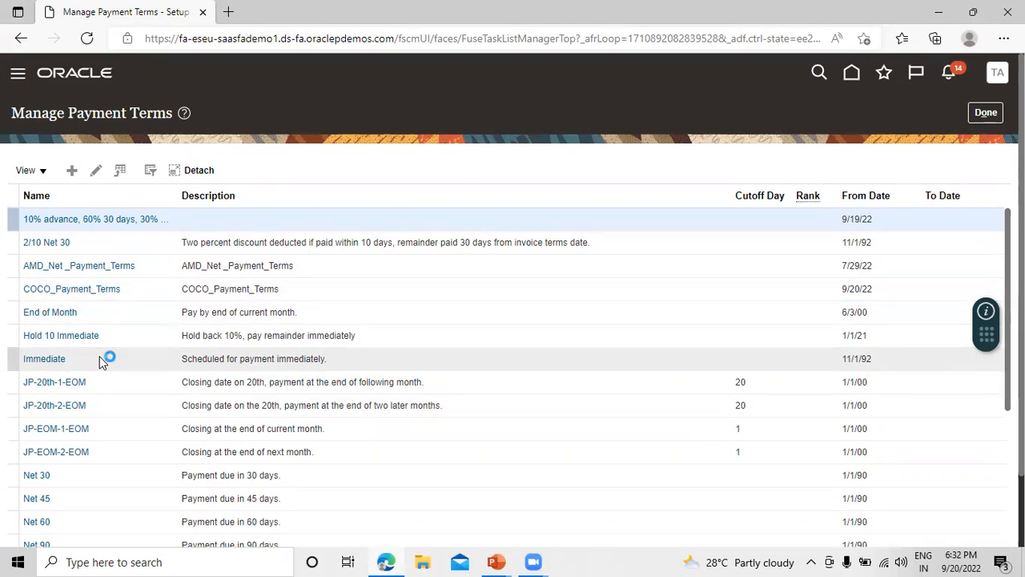
# Open the existing payment term Immediate for editing.
pyautogui.click(45, 359)
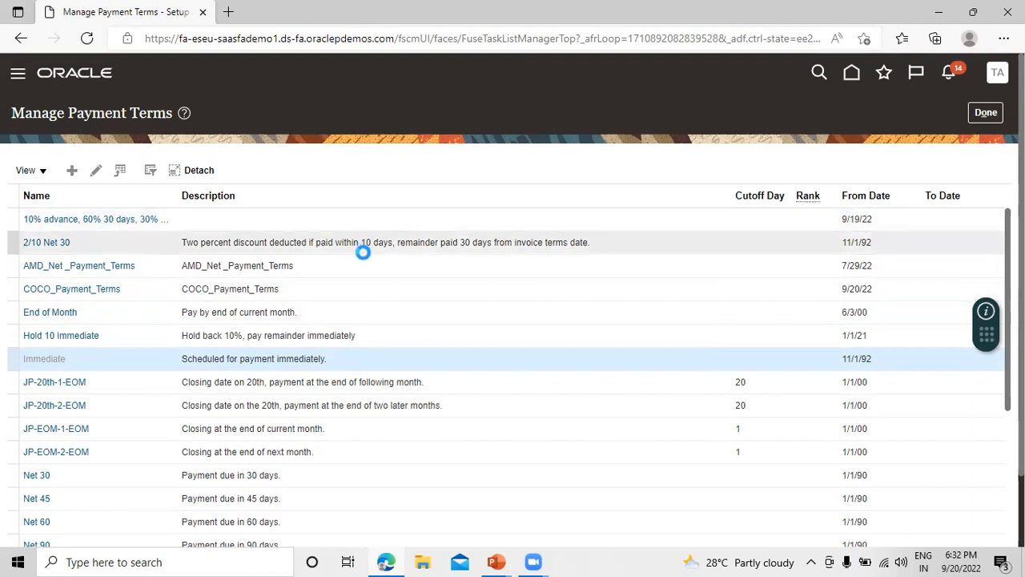
pyautogui.scroll(-3, 363, 255)
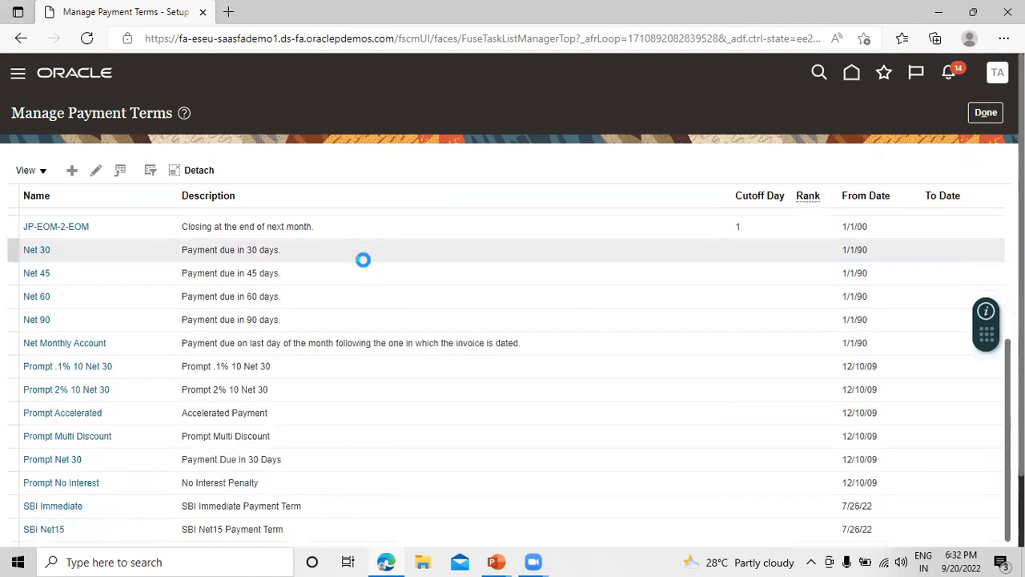
pyautogui.scroll(-2, 363, 269)
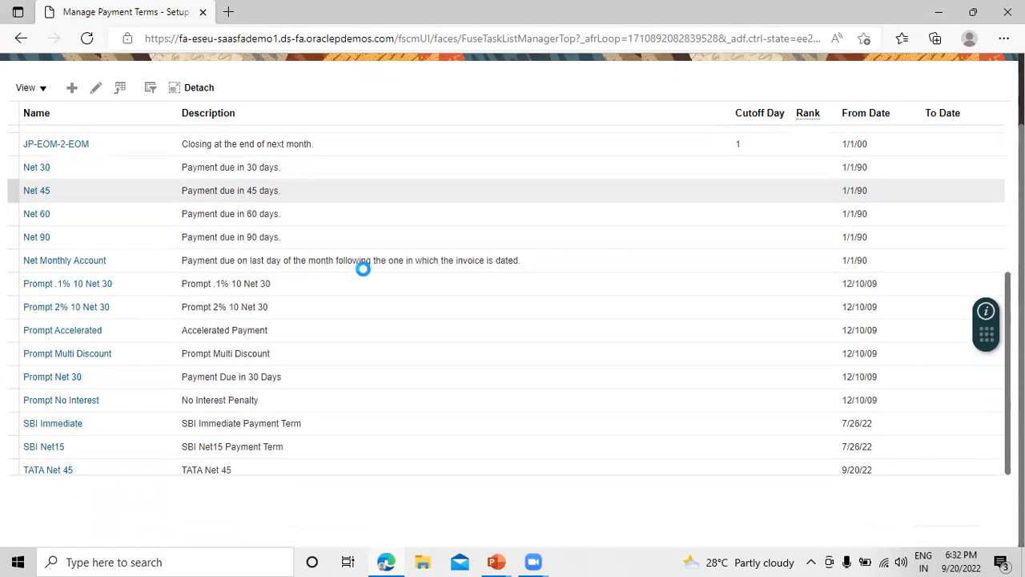
pyautogui.scroll(3, 362, 269)
pyautogui.scroll(1, 363, 269)
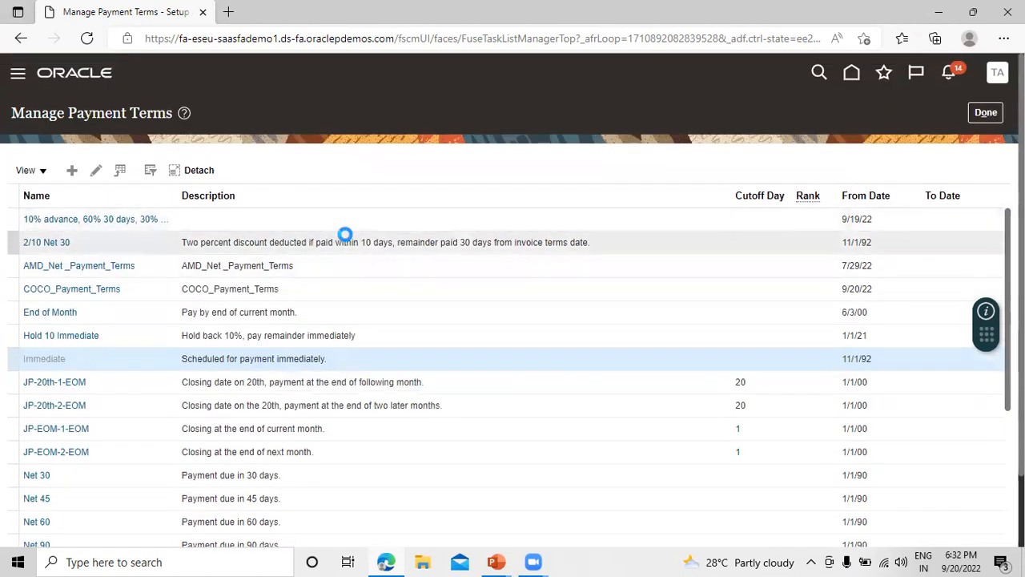
pyautogui.scroll(-3, 343, 233)
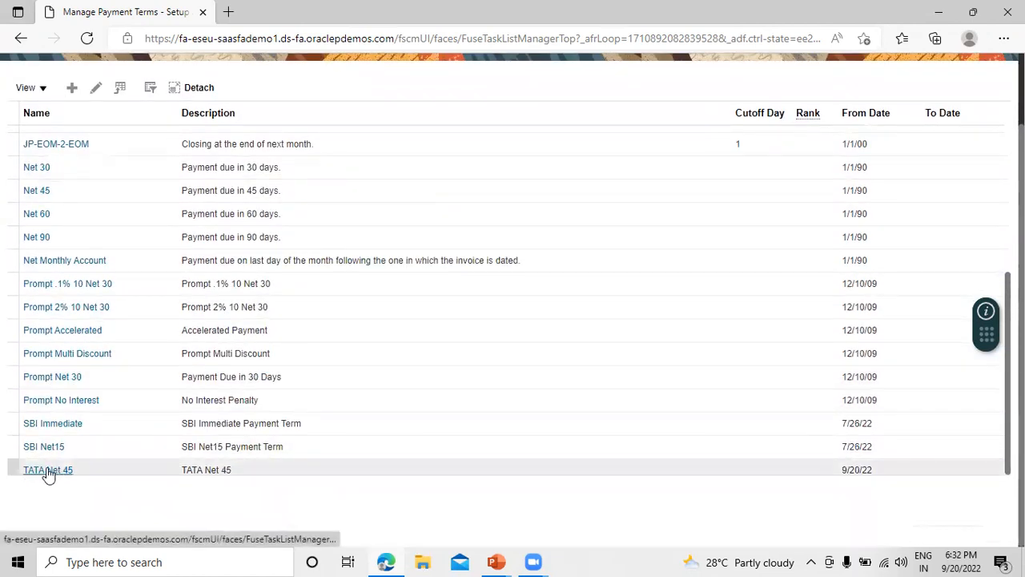
pyautogui.scroll(3, 109, 456)
pyautogui.scroll(1, 108, 457)
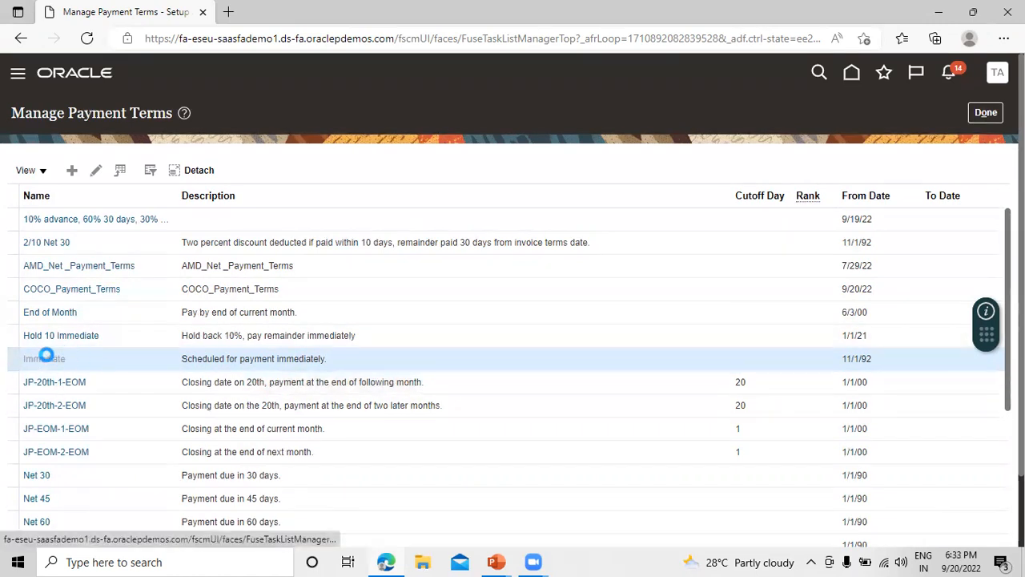
pyautogui.click(46, 356)
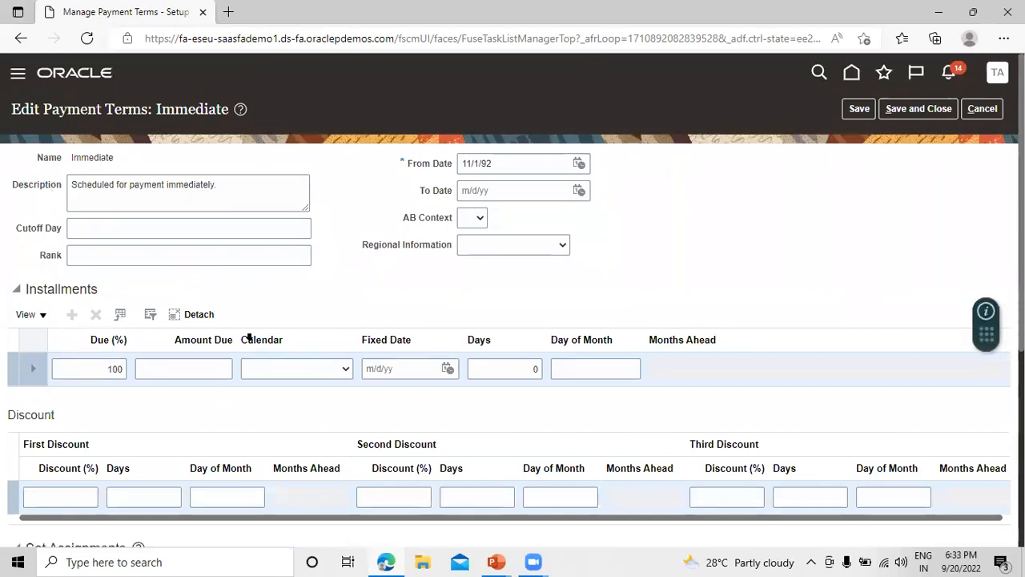
# Add a set assignment with the set code TATA RDS to the Immediate payment term, and save and close it.
pyautogui.scroll(-2, 398, 339)
pyautogui.scroll(-3, 398, 340)
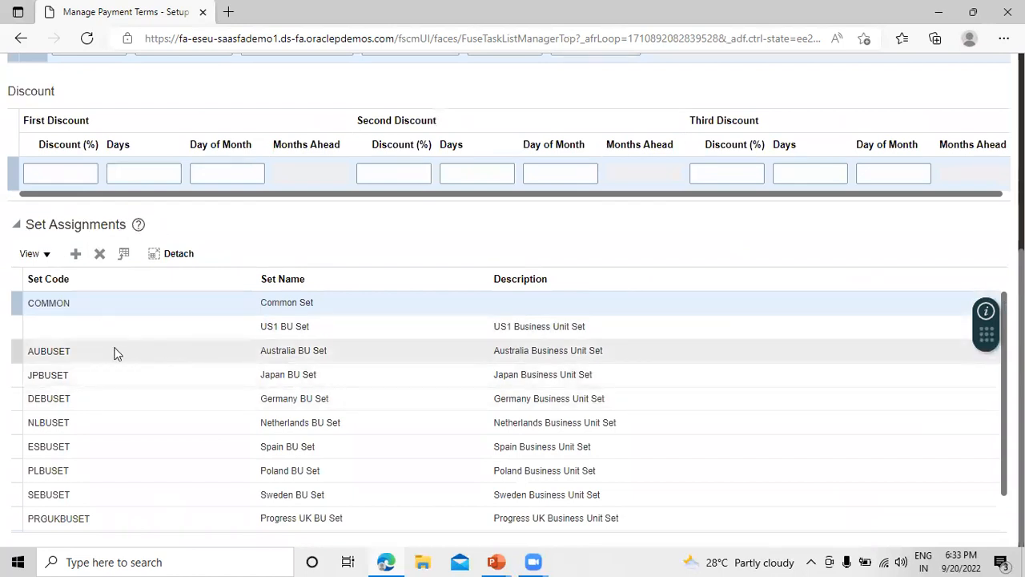
pyautogui.click(77, 254)
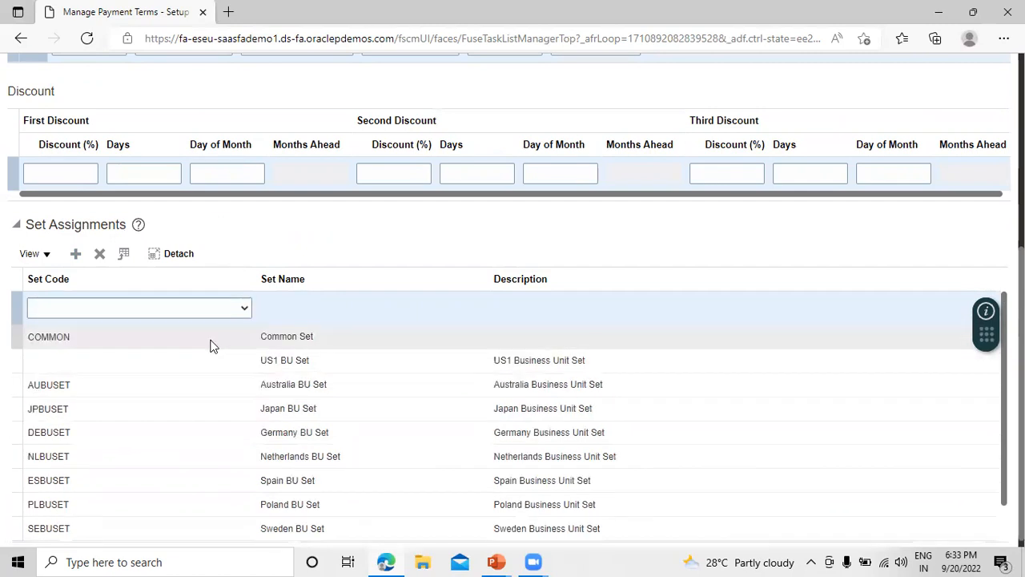
pyautogui.scroll(4, 213, 342)
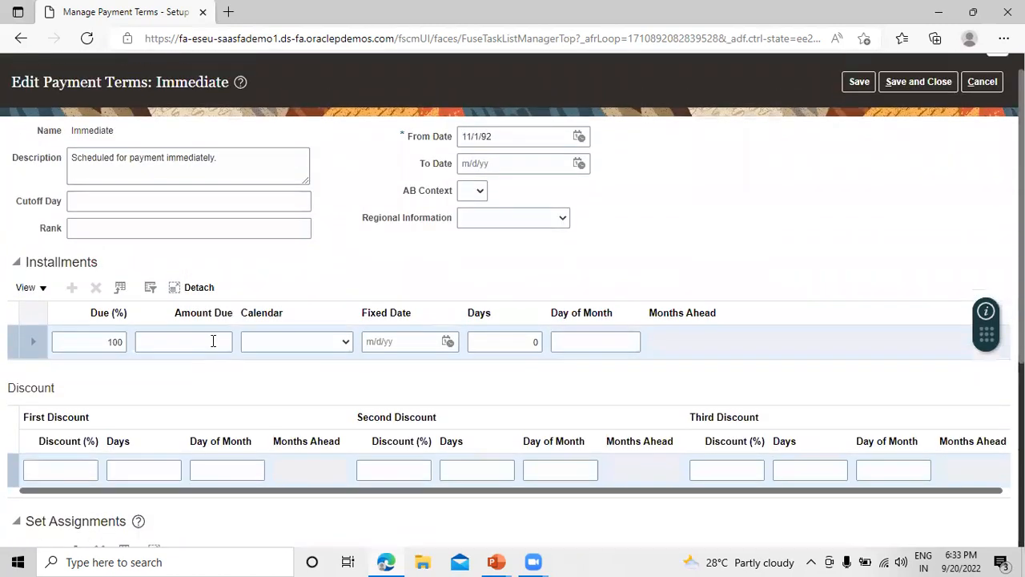
pyautogui.scroll(-2, 213, 342)
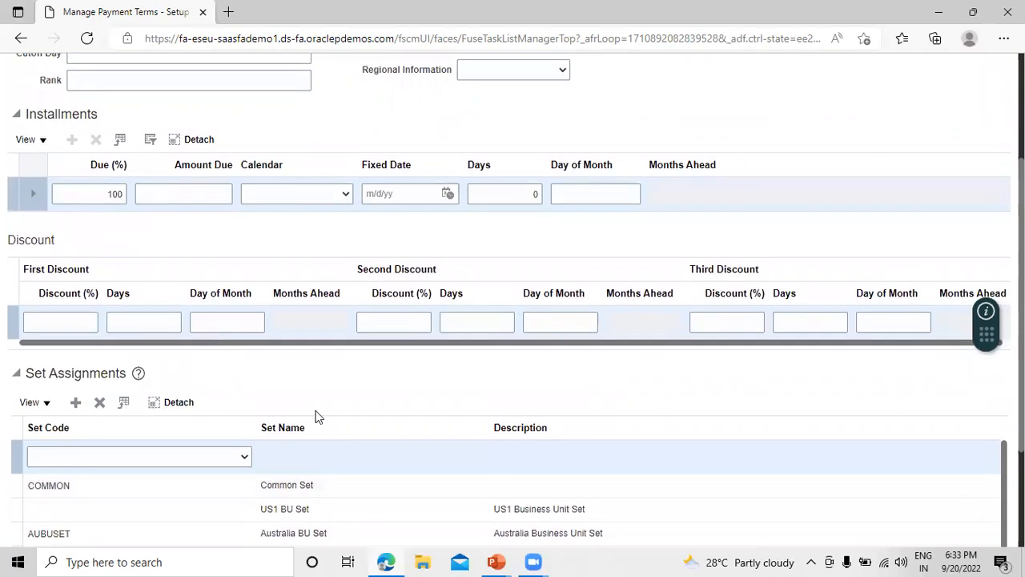
pyautogui.scroll(-1, 224, 373)
pyautogui.click(243, 385)
pyautogui.scroll(-10, 176, 277)
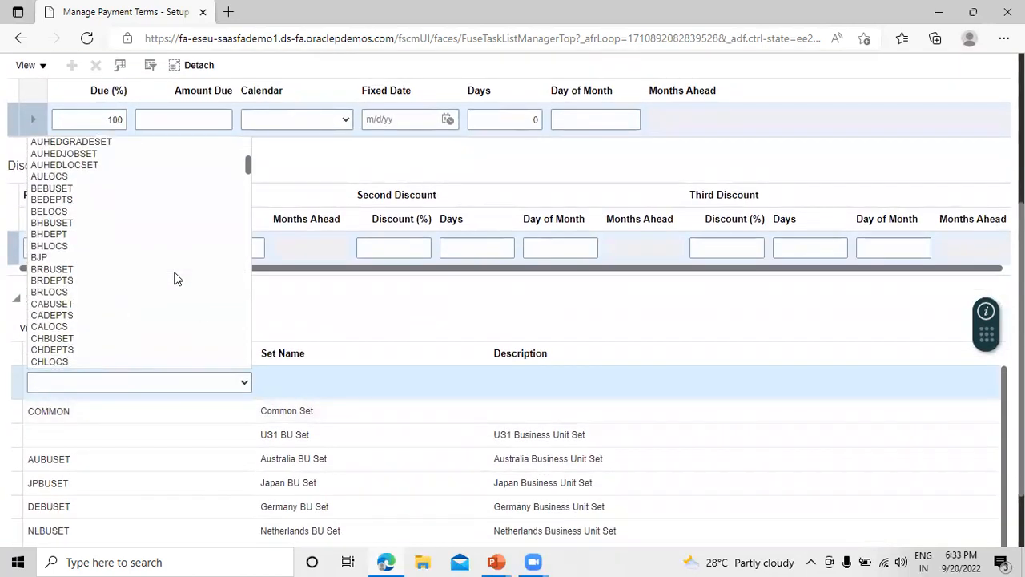
pyautogui.scroll(-8, 172, 280)
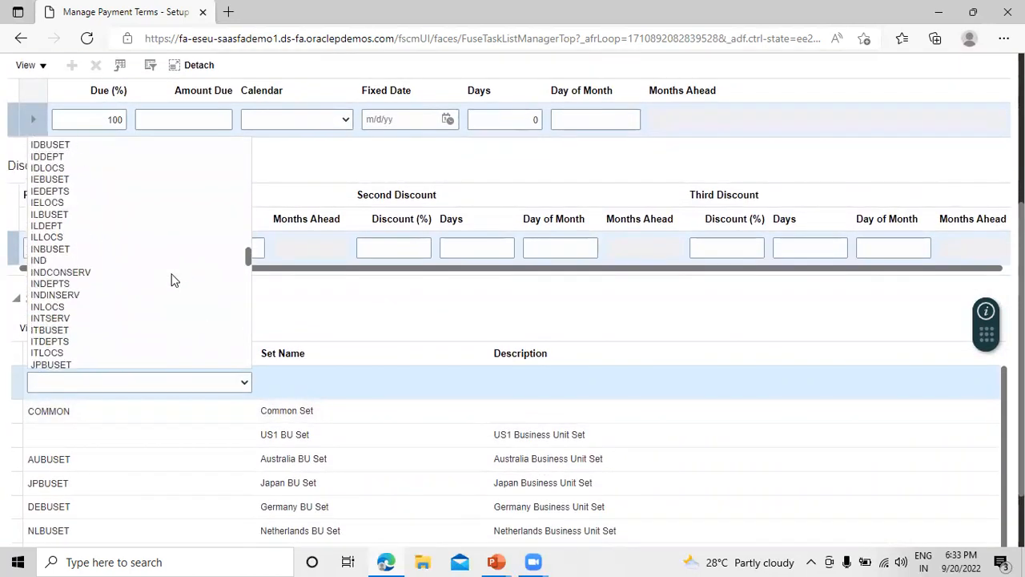
pyautogui.scroll(-10, 160, 284)
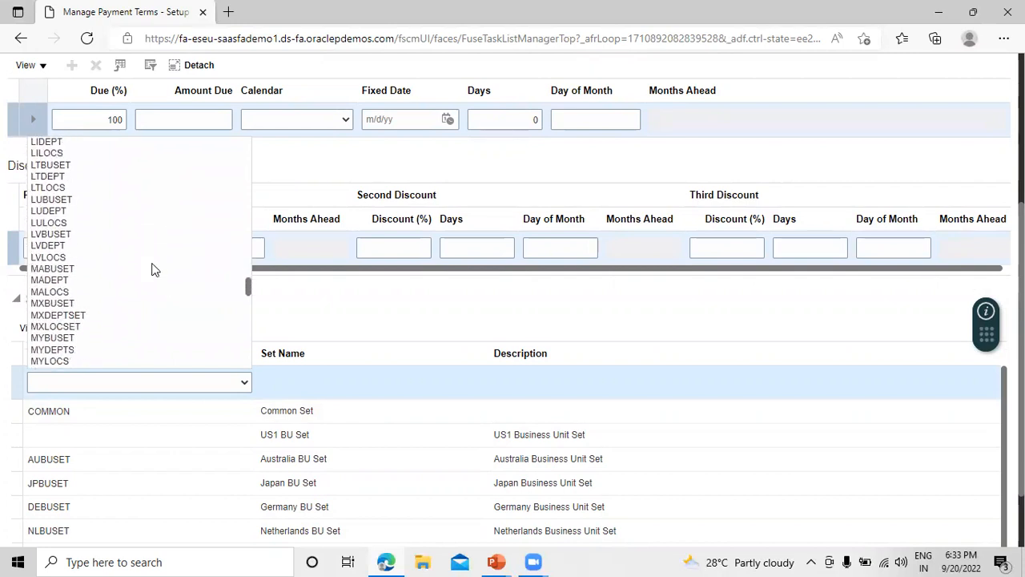
pyautogui.scroll(-10, 151, 288)
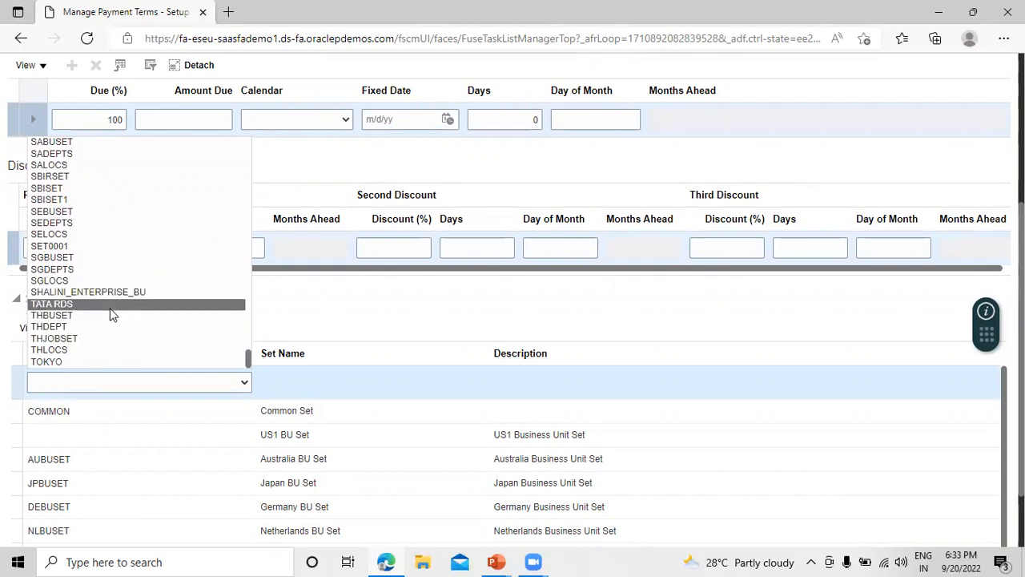
pyautogui.click(120, 304)
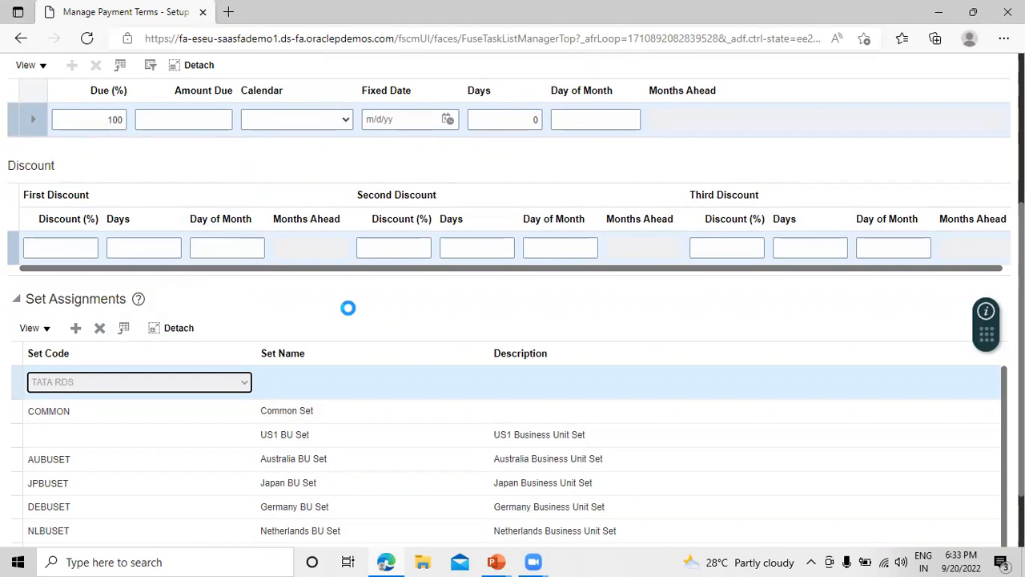
pyautogui.scroll(3, 623, 330)
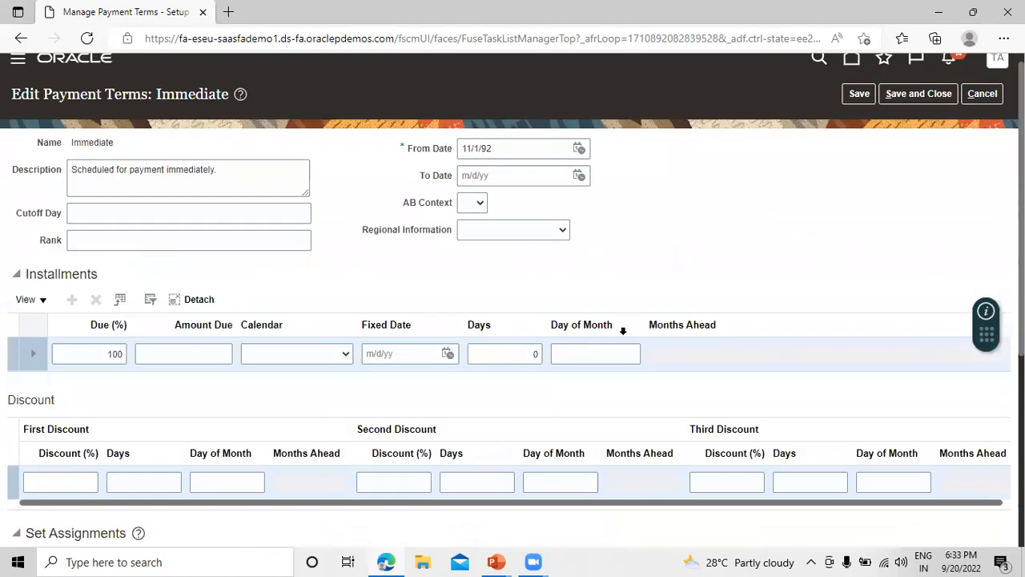
pyautogui.click(918, 108)
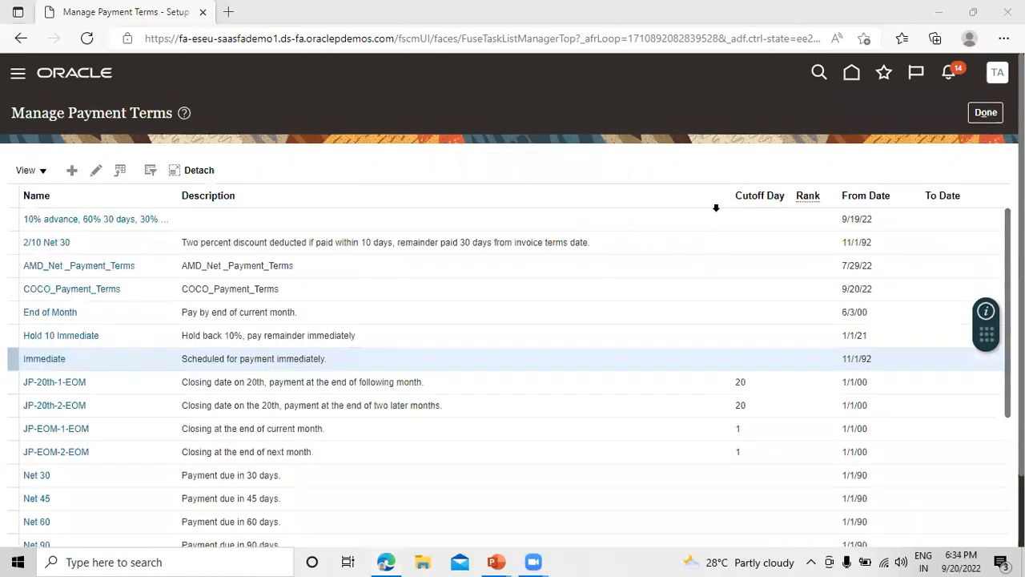
# Check the Basic Setups in Accounts Payable slide in PowerPoint, return to the browser, and finish the Manage Payment Terms task.
pyautogui.hotkey('alt', 'Tab')
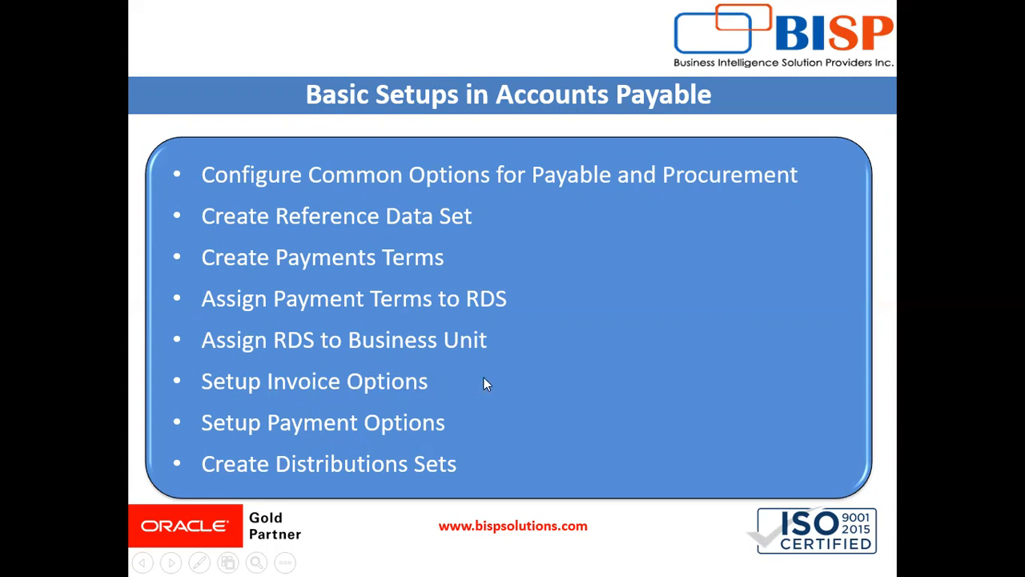
pyautogui.hotkey('alt', 'Tab')
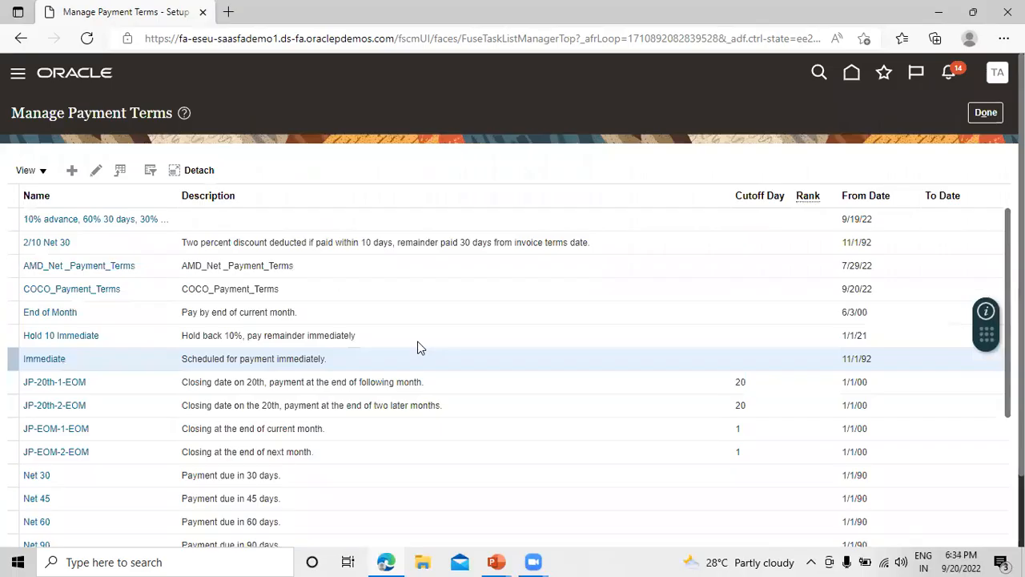
pyautogui.click(986, 113)
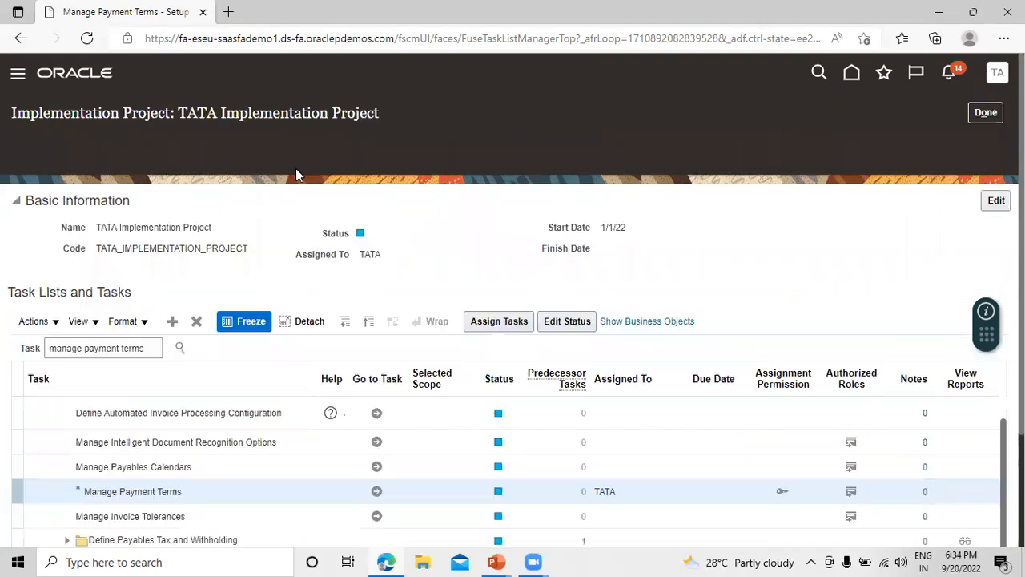
# Search the project tasks for manage invoice options and open the Manage Invoice Options result in the Financials path.
pyautogui.tripleClick(72, 307)
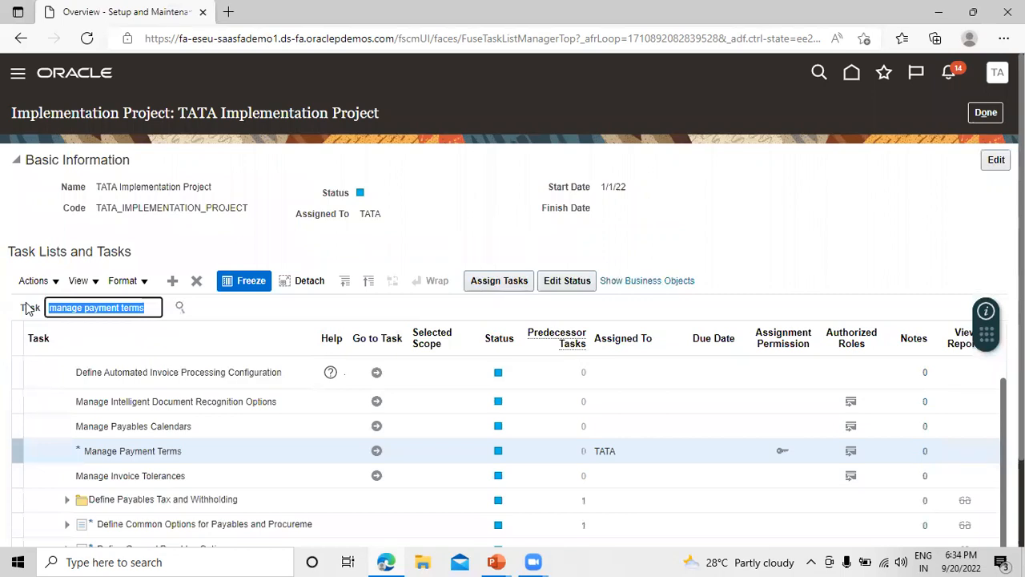
pyautogui.press('Right')
pyautogui.press('BackSpace')
pyautogui.press('BackSpace')
pyautogui.press('BackSpace')
pyautogui.press('BackSpace')
pyautogui.press('BackSpace')
pyautogui.press('BackSpace')
pyautogui.press('BackSpace')
pyautogui.press('BackSpace')
pyautogui.press('BackSpace')
pyautogui.press('BackSpace')
pyautogui.press('BackSpace')
pyautogui.press('BackSpace')
pyautogui.press('BackSpace')
pyautogui.press('BackSpace')
pyautogui.press('BackSpace')
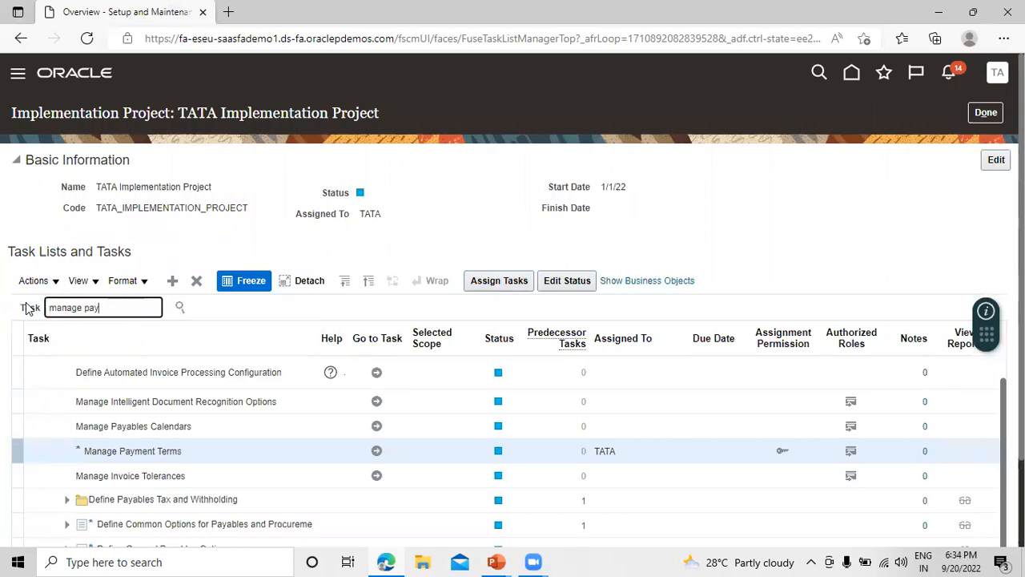
pyautogui.write('e invoice options')
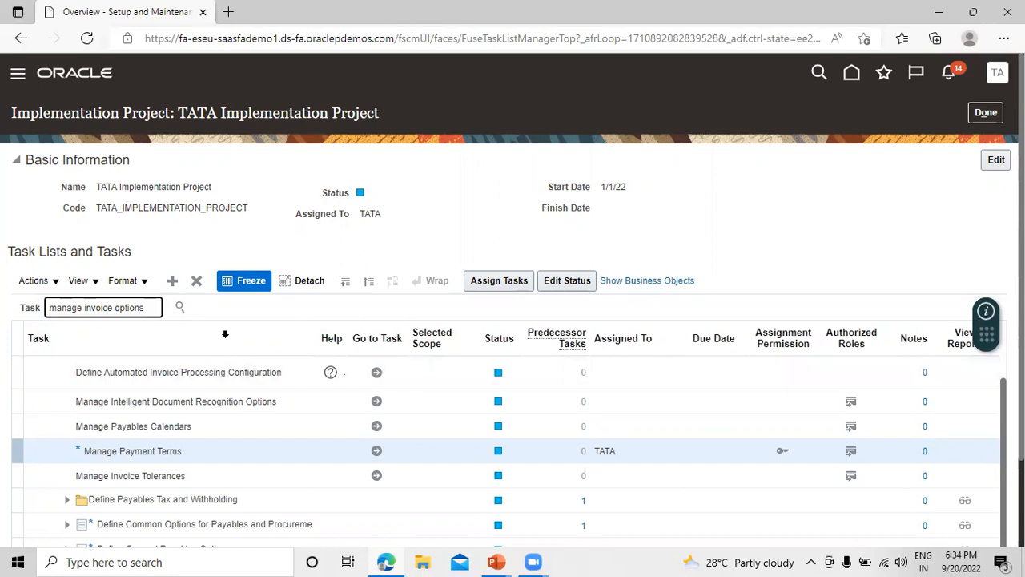
pyautogui.press('Return')
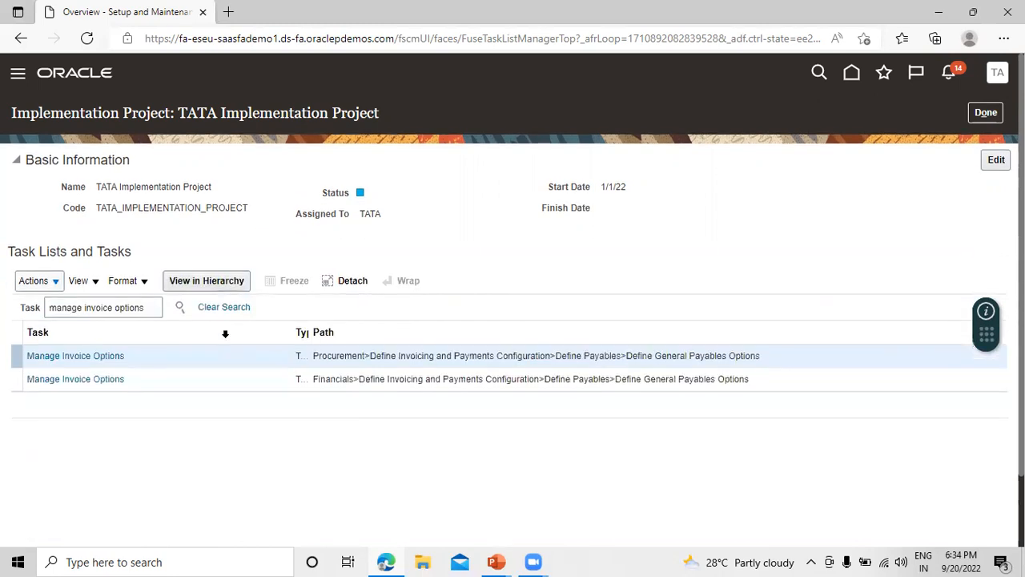
pyautogui.click(88, 380)
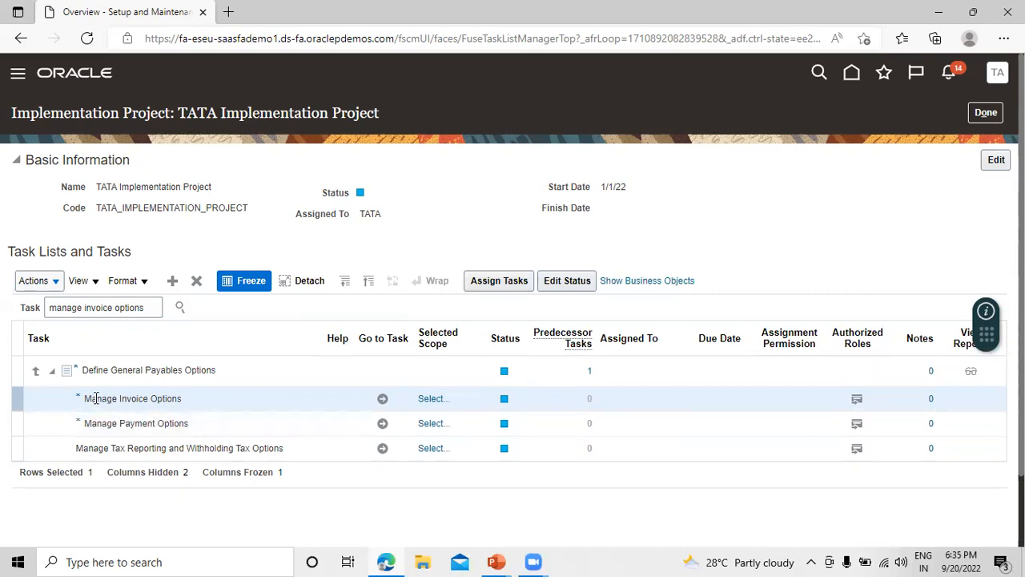
# Go to the Manage Invoice Options task, selecting and adding TATA Business Unit as its scope through a name search for tata.
pyautogui.click(382, 401)
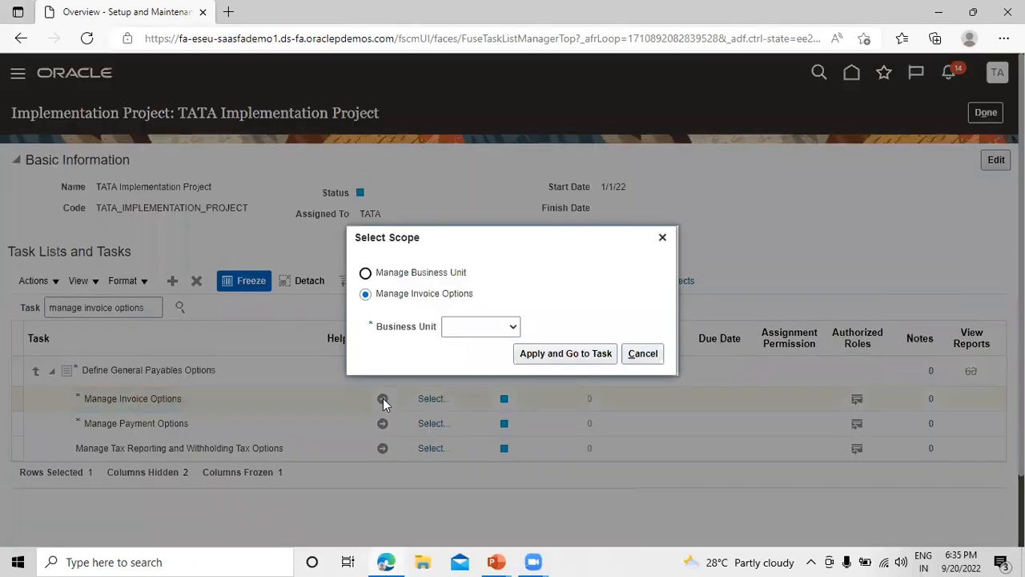
pyautogui.click(456, 330)
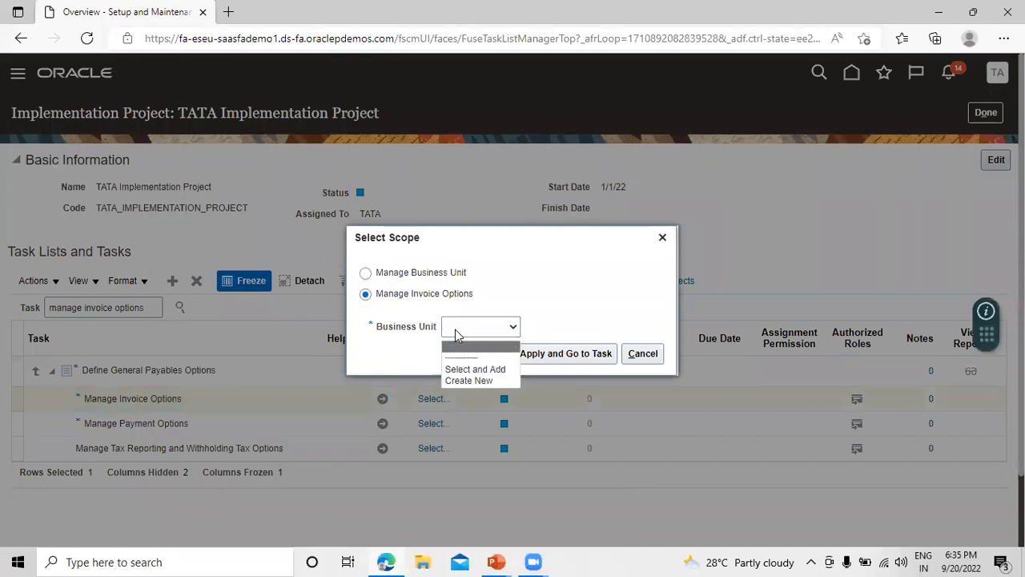
pyautogui.click(487, 369)
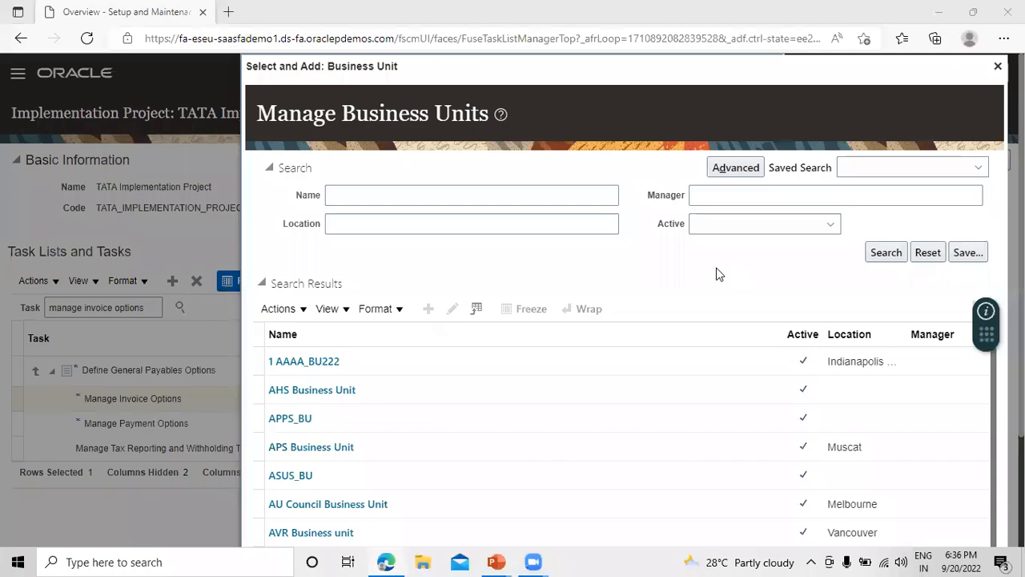
pyautogui.click(415, 193)
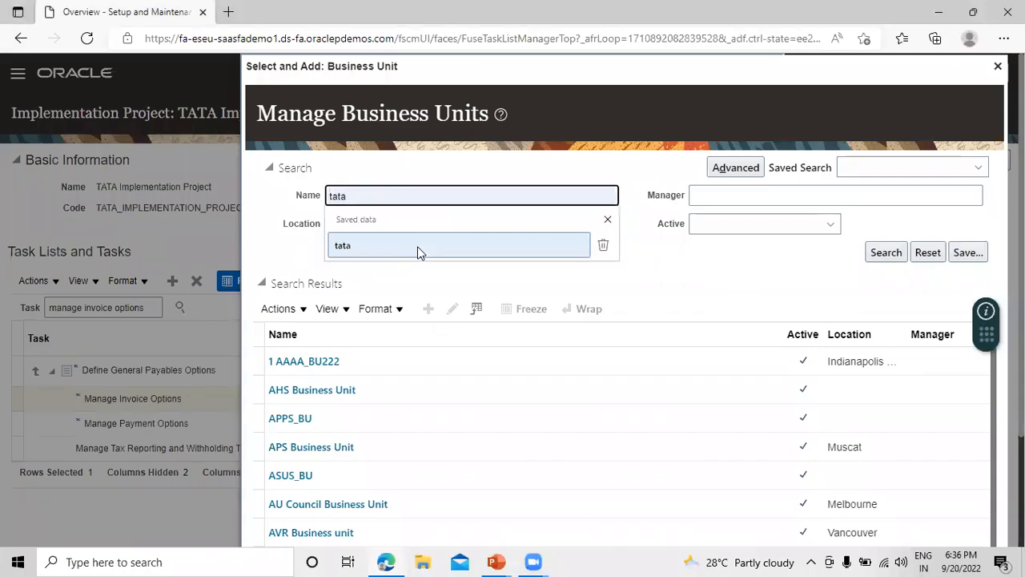
pyautogui.click(419, 250)
pyautogui.click(883, 252)
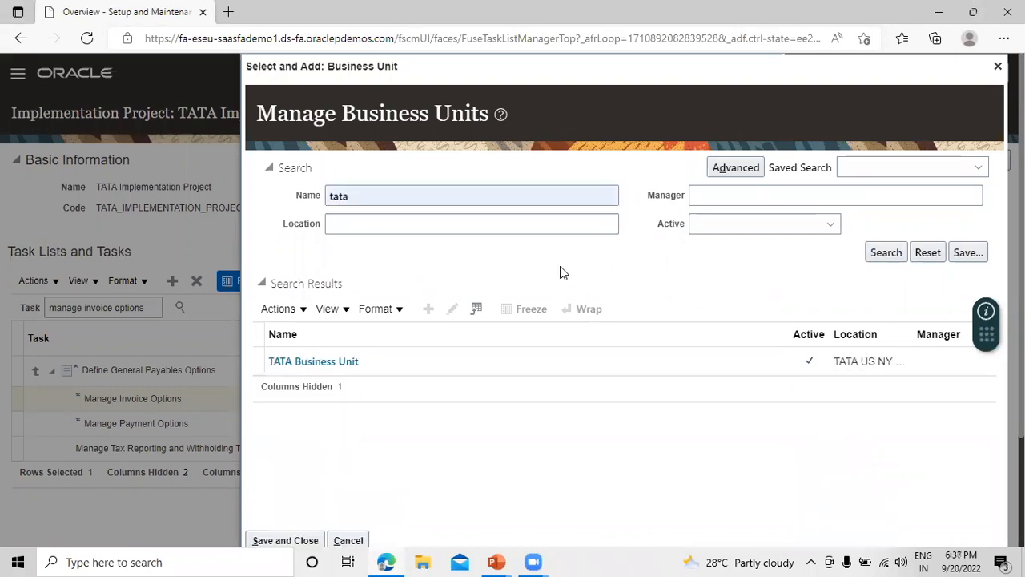
pyautogui.click(390, 366)
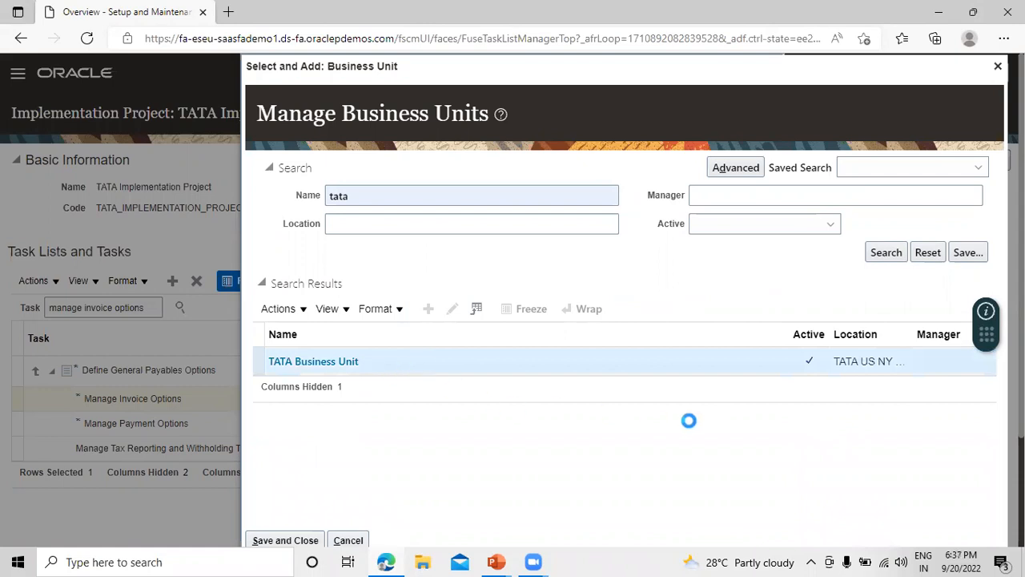
pyautogui.scroll(-2, 692, 419)
pyautogui.click(299, 467)
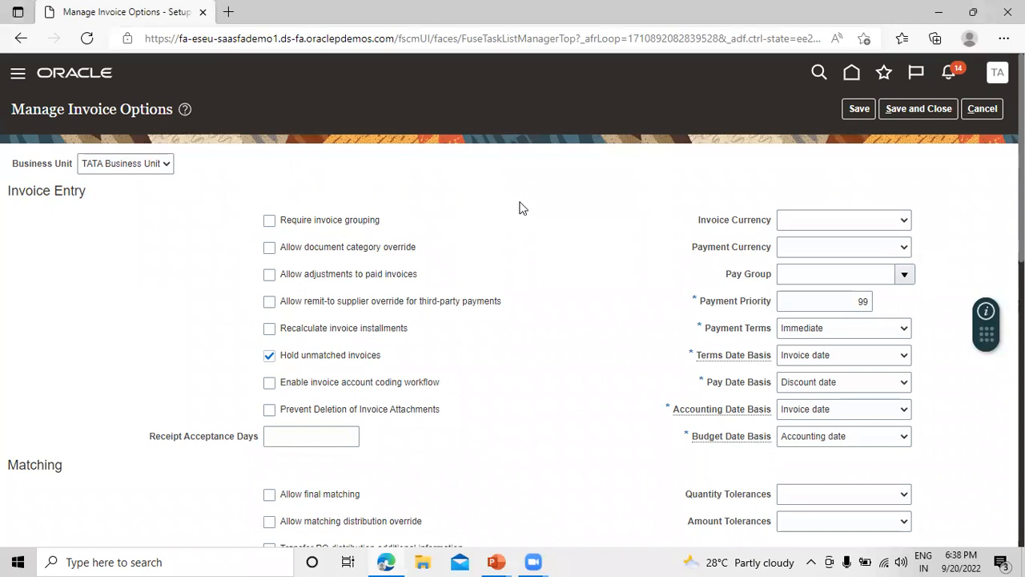
# Choose Immediate as the Prepayment payment terms and try to save and close the invoice options.
pyautogui.scroll(-10, 524, 204)
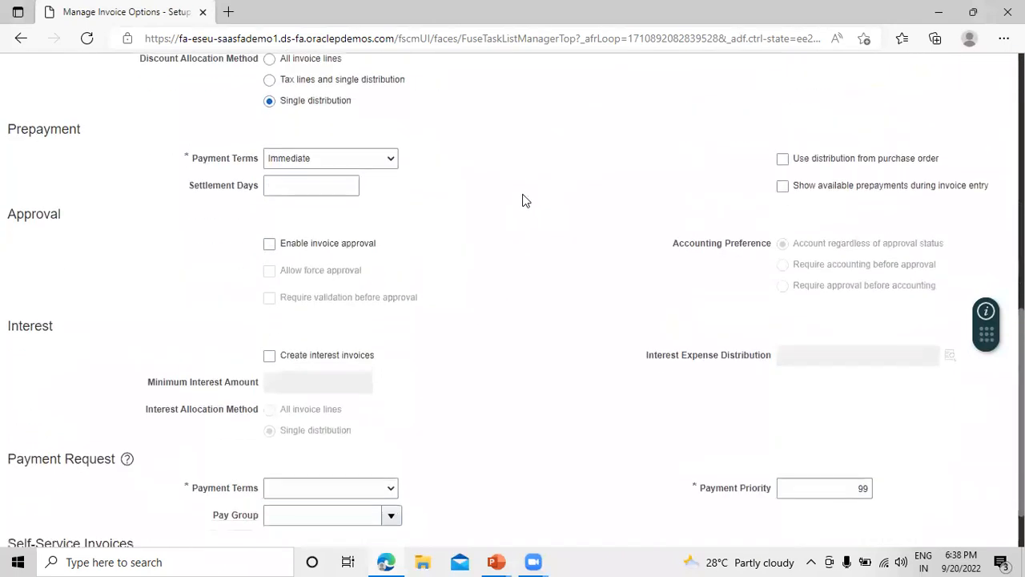
pyautogui.scroll(-1, 523, 200)
pyautogui.scroll(1, 249, 369)
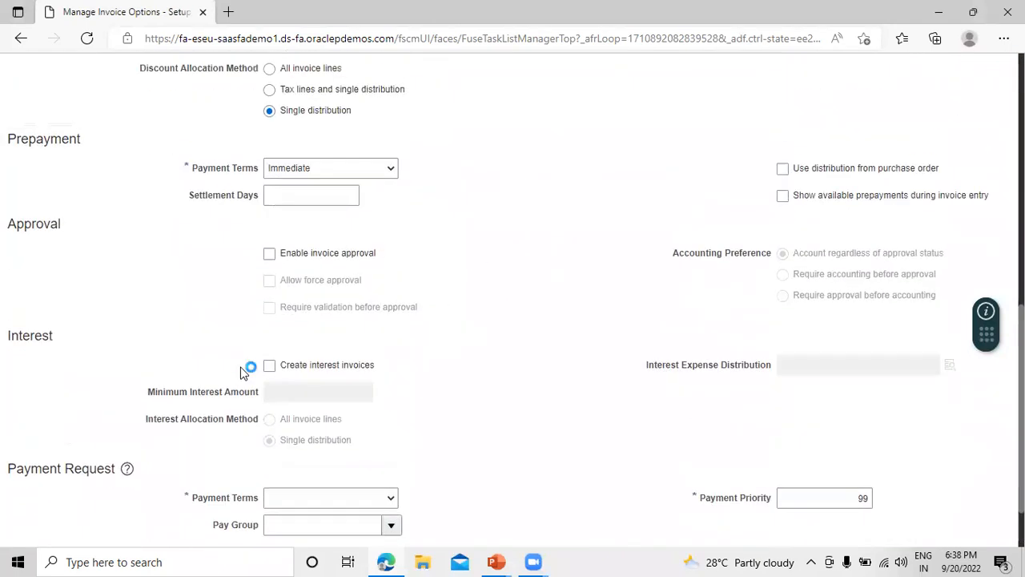
pyautogui.scroll(1, 96, 216)
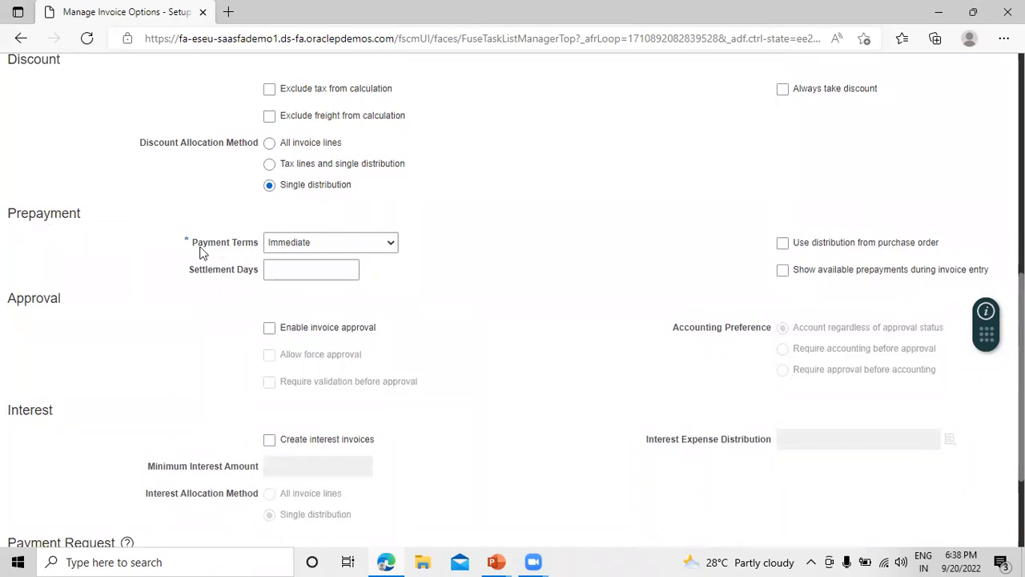
pyautogui.click(383, 242)
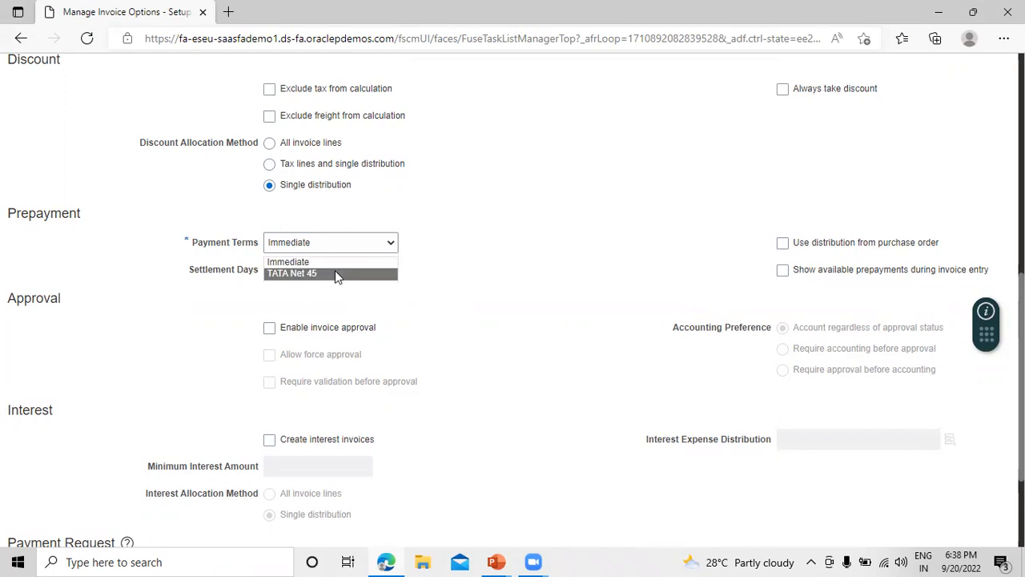
pyautogui.click(348, 263)
pyautogui.scroll(5, 416, 280)
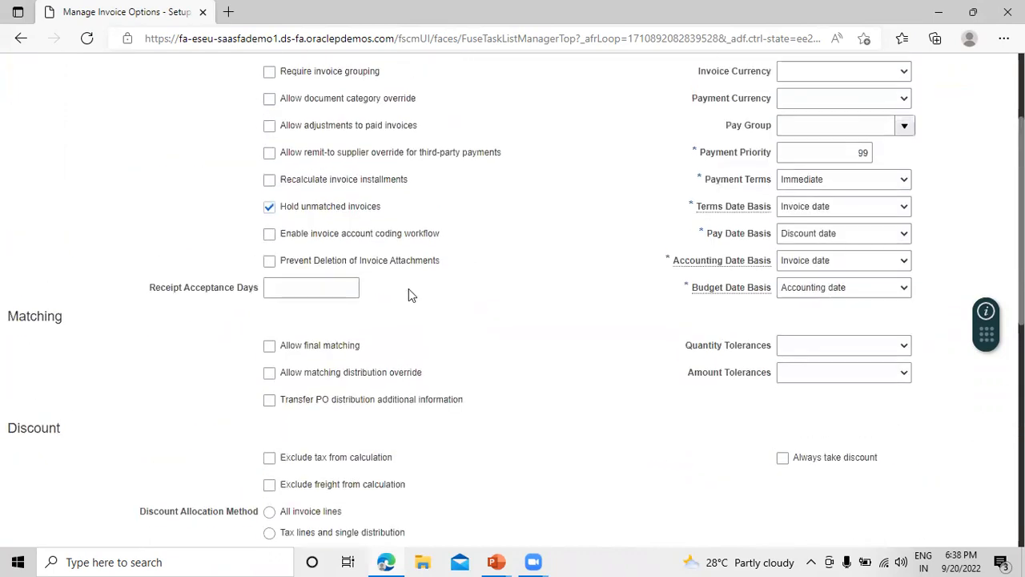
pyautogui.scroll(2, 408, 295)
pyautogui.click(919, 109)
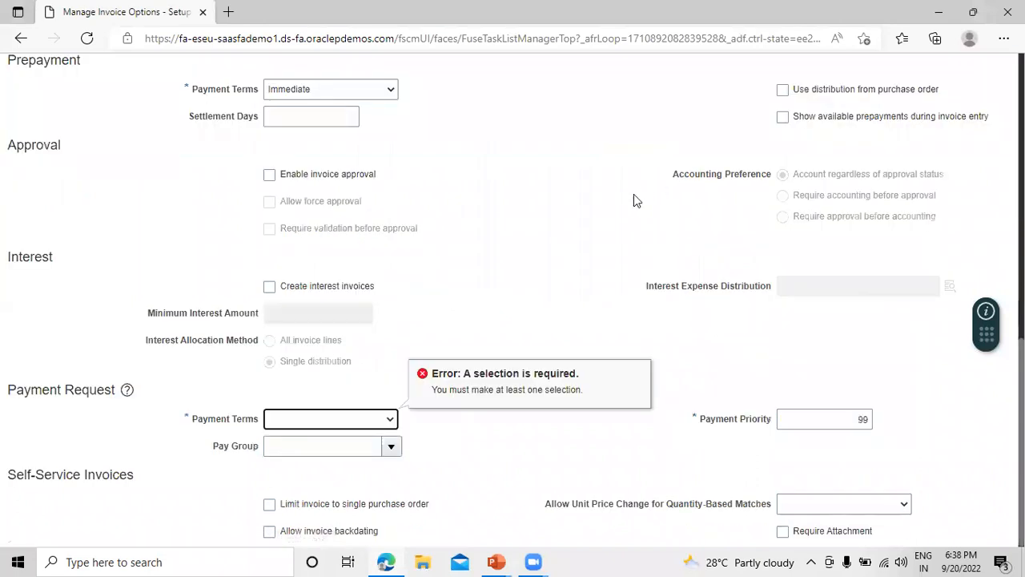
# Set the Payment Request payment terms to Immediate and save and close the invoice options.
pyautogui.click(385, 419)
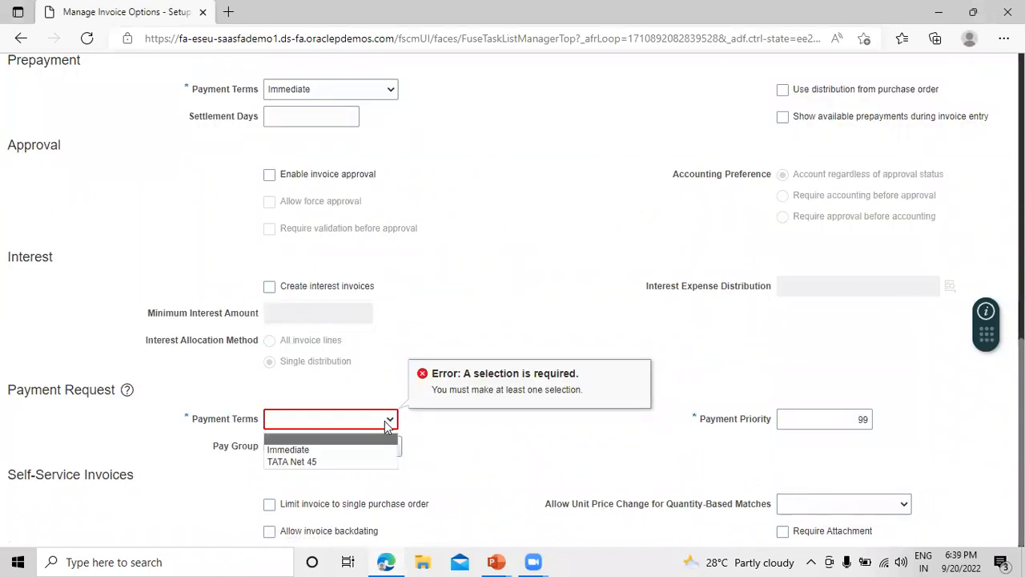
pyautogui.click(308, 450)
pyautogui.scroll(4, 799, 192)
pyautogui.scroll(5, 895, 149)
pyautogui.click(905, 110)
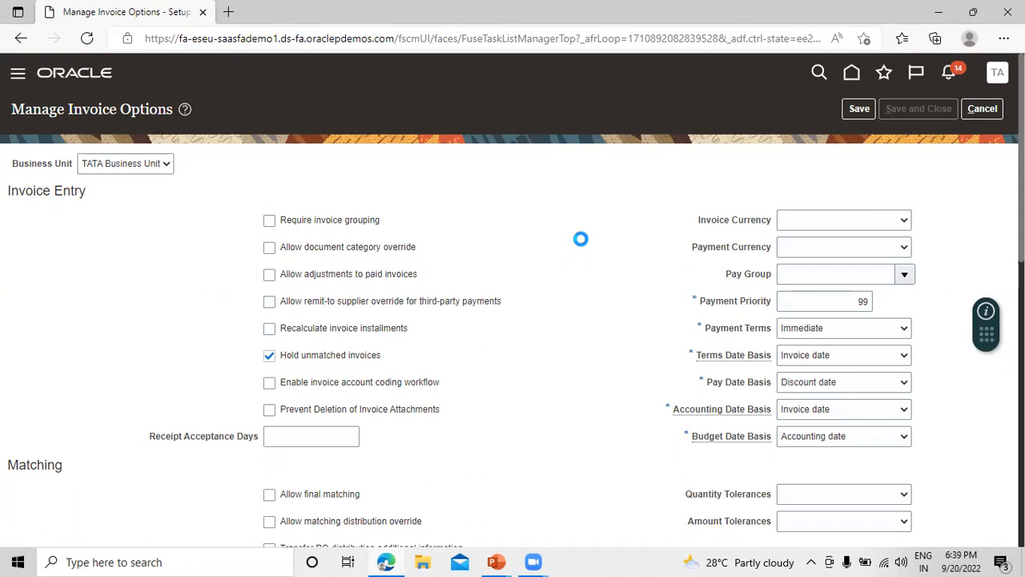
pyautogui.scroll(-5, 561, 268)
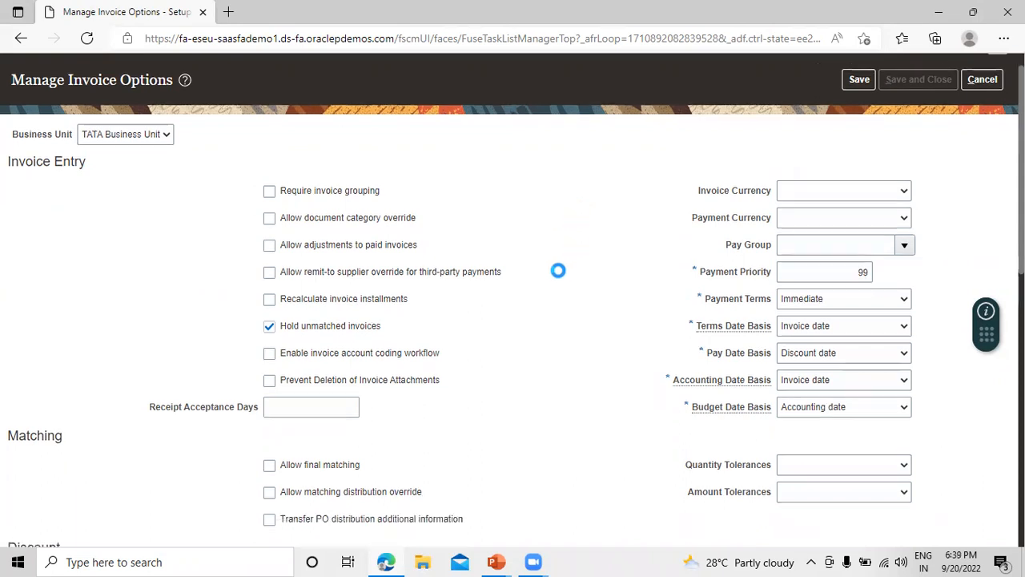
pyautogui.scroll(5, 559, 270)
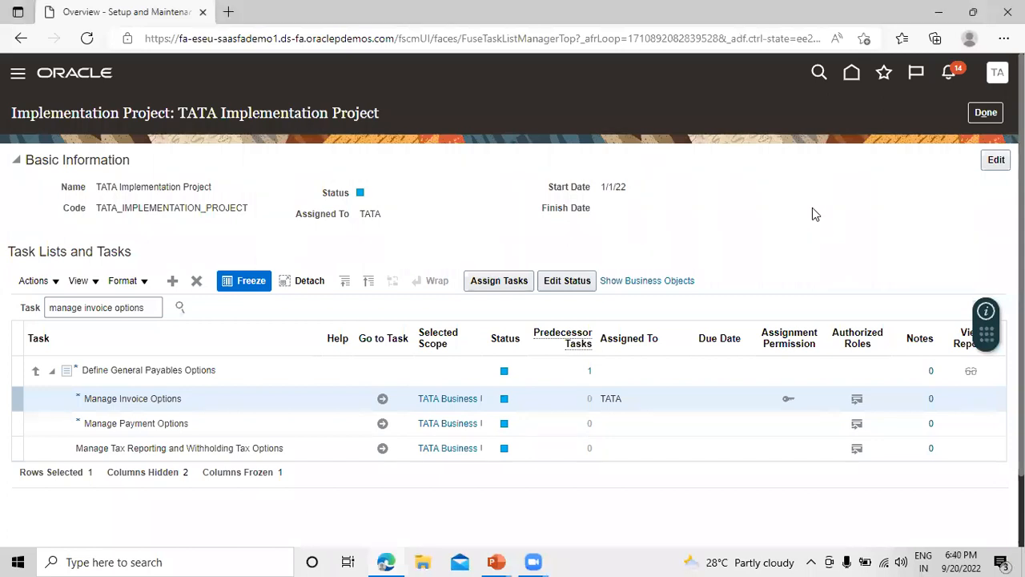
# Switch to the PowerPoint slide show to check the next item of the Accounts Payable setups, and return to the browser.
pyautogui.hotkey('alt', 'Tab')
pyautogui.hotkey('alt', 'Tab')
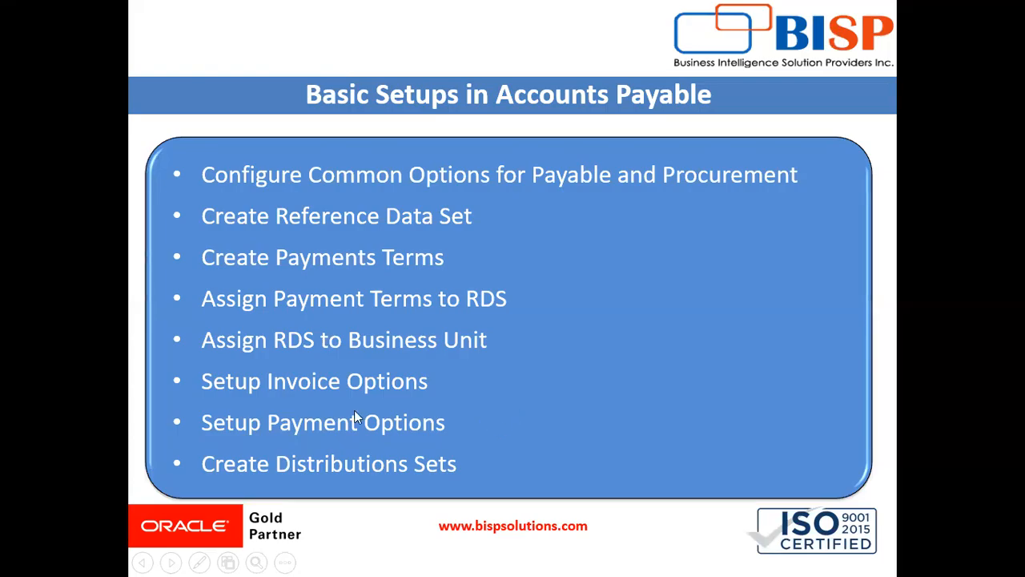
pyautogui.hotkey('alt', 'Tab')
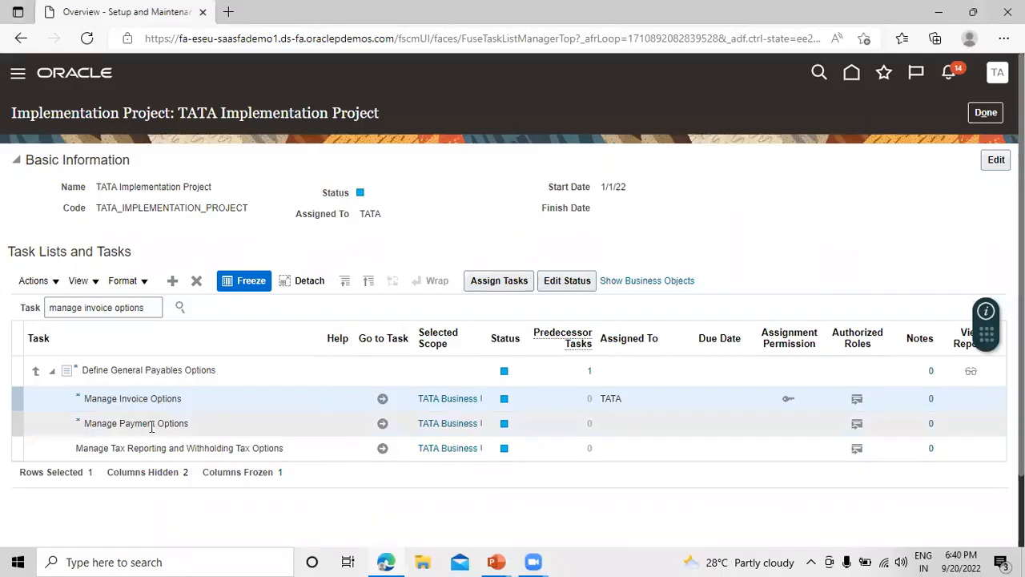
# Open the Manage Payment Options task for TATA Business Unit, review its settings, and save and close it.
pyautogui.click(382, 423)
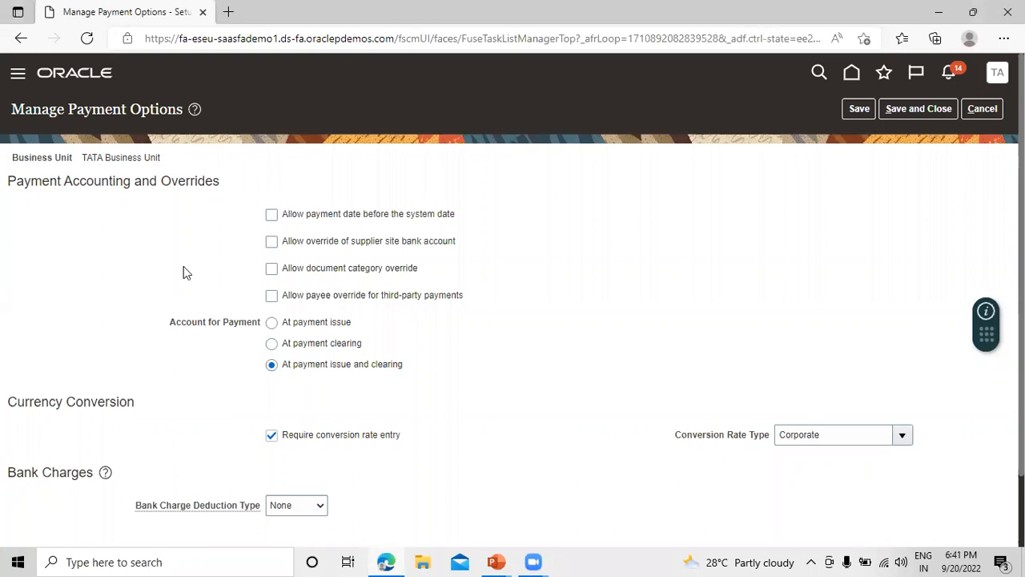
pyautogui.scroll(-1, 504, 376)
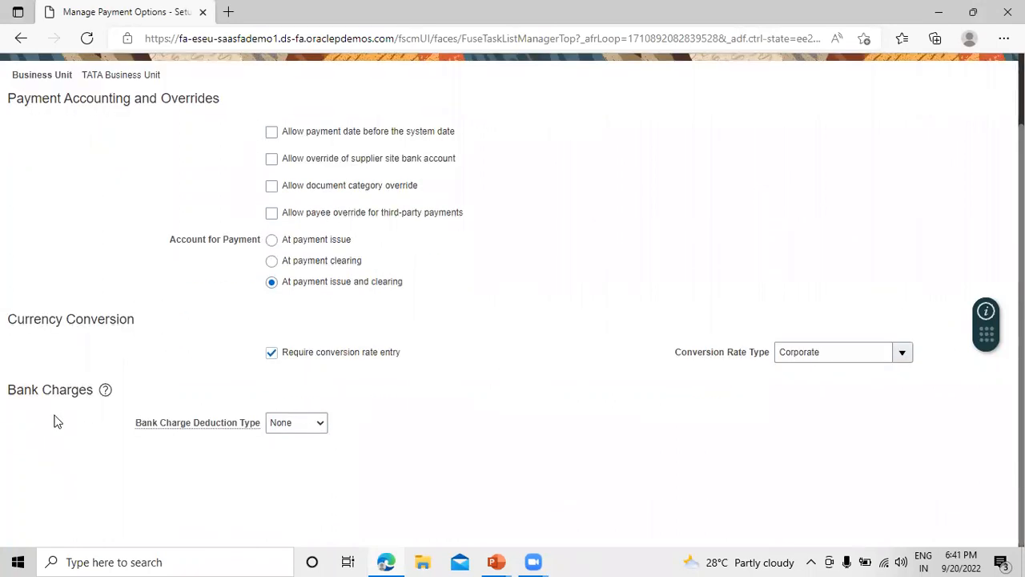
pyautogui.scroll(1, 87, 392)
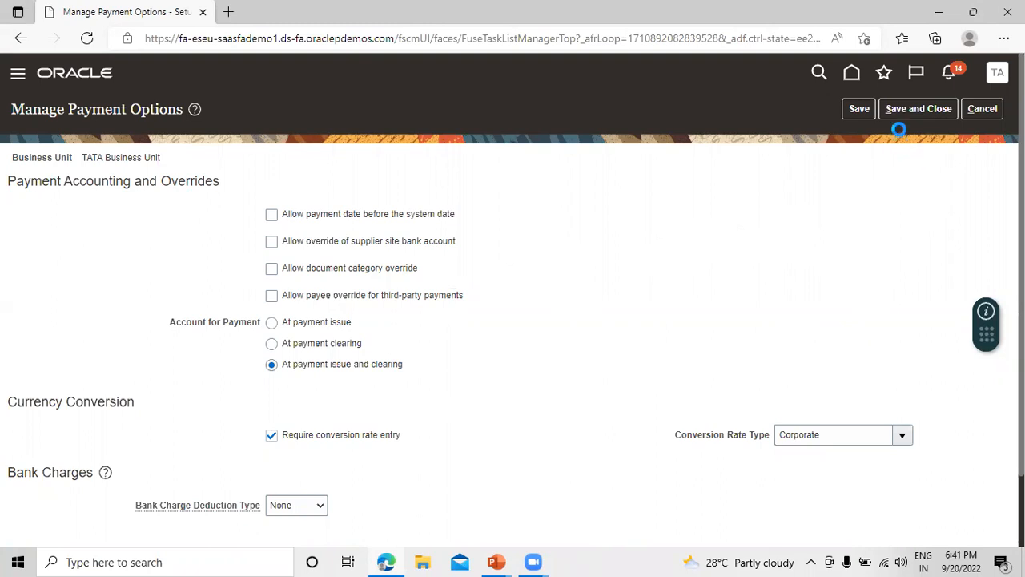
pyautogui.click(911, 108)
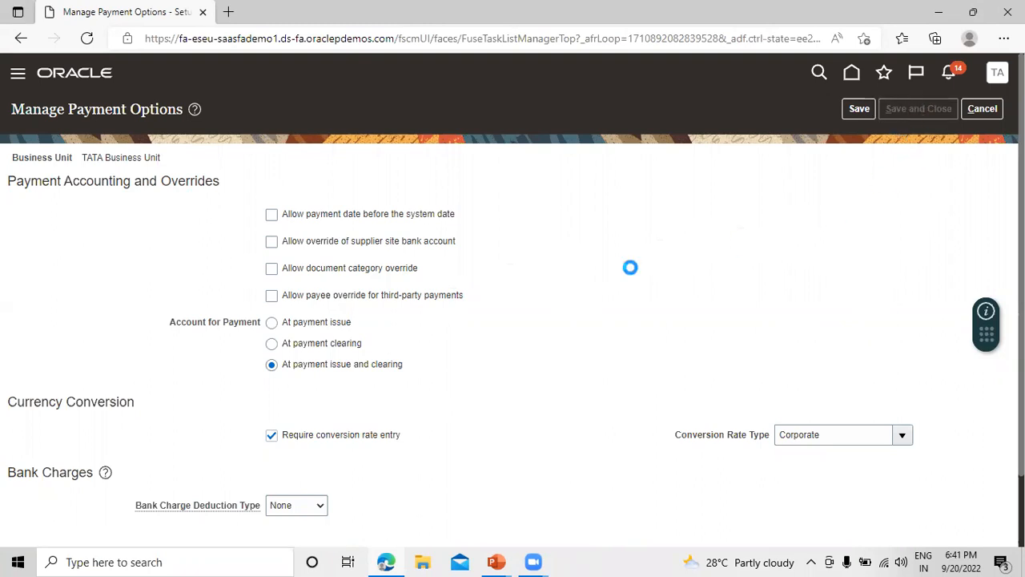
# Check the setup list in PowerPoint, return to the browser, and search the project tasks for manage distribution sets.
pyautogui.hotkey('alt', 'Tab')
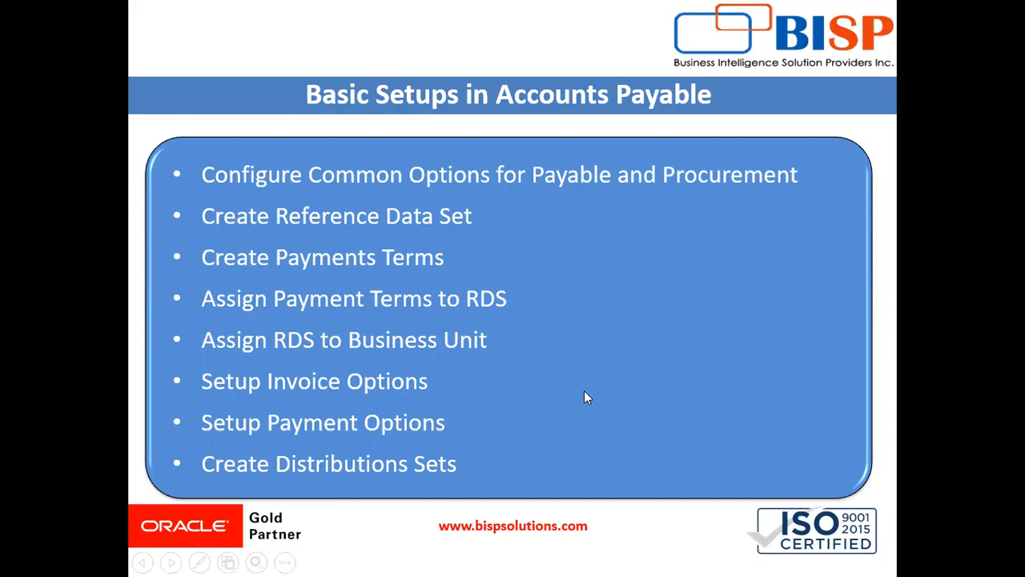
pyautogui.hotkey('alt', 'Tab')
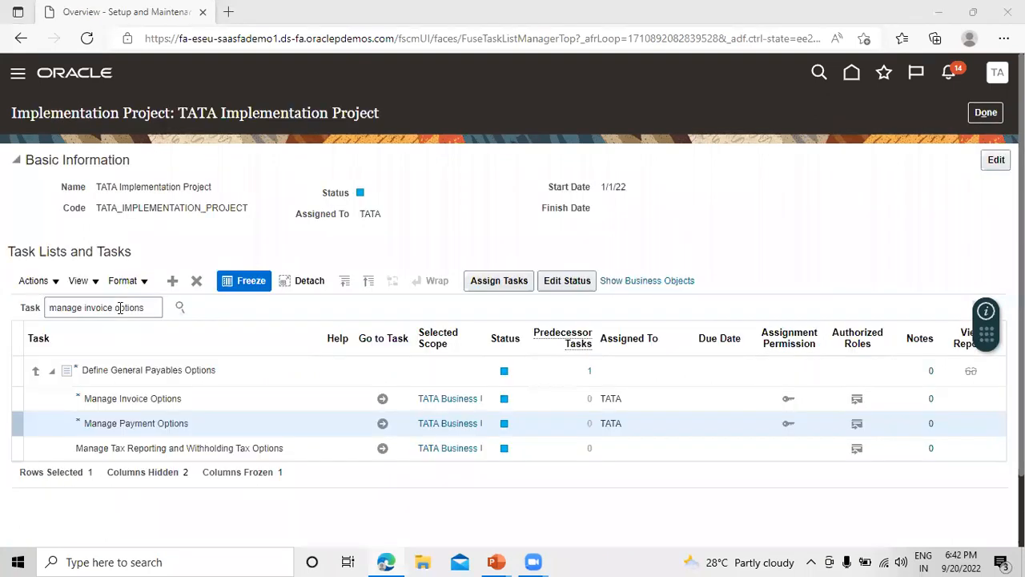
pyautogui.click(156, 307)
pyautogui.press('BackSpace')
pyautogui.press('BackSpace')
pyautogui.press('BackSpace')
pyautogui.press('BackSpace')
pyautogui.press('BackSpace')
pyautogui.press('BackSpace')
pyautogui.press('BackSpace')
pyautogui.press('BackSpace')
pyautogui.press('BackSpace')
pyautogui.press('BackSpace')
pyautogui.press('BackSpace')
pyautogui.press('BackSpace')
pyautogui.press('BackSpace')
pyautogui.press('BackSpace')
pyautogui.press('BackSpace')
pyautogui.write('distribution sets')
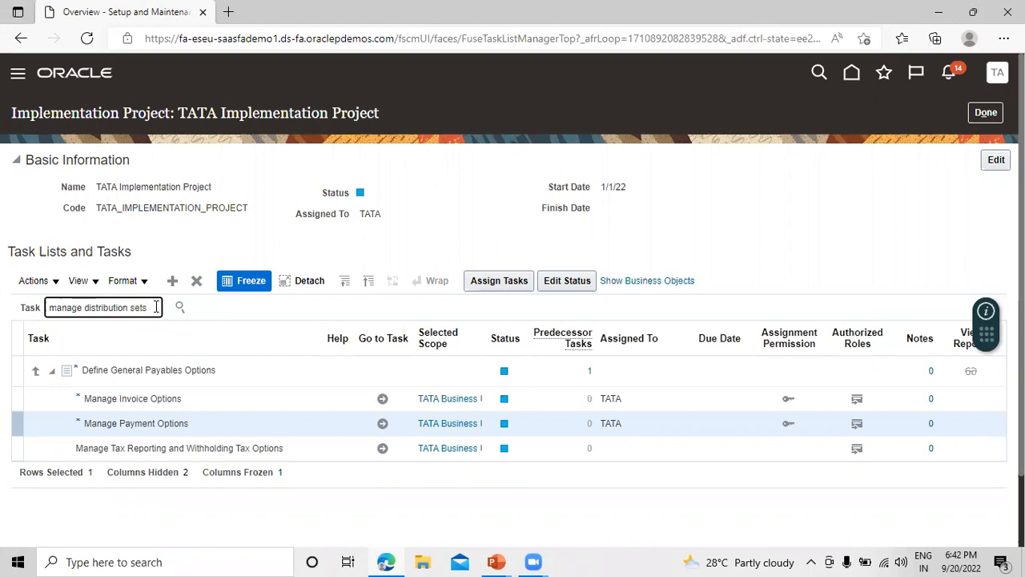
pyautogui.press('Return')
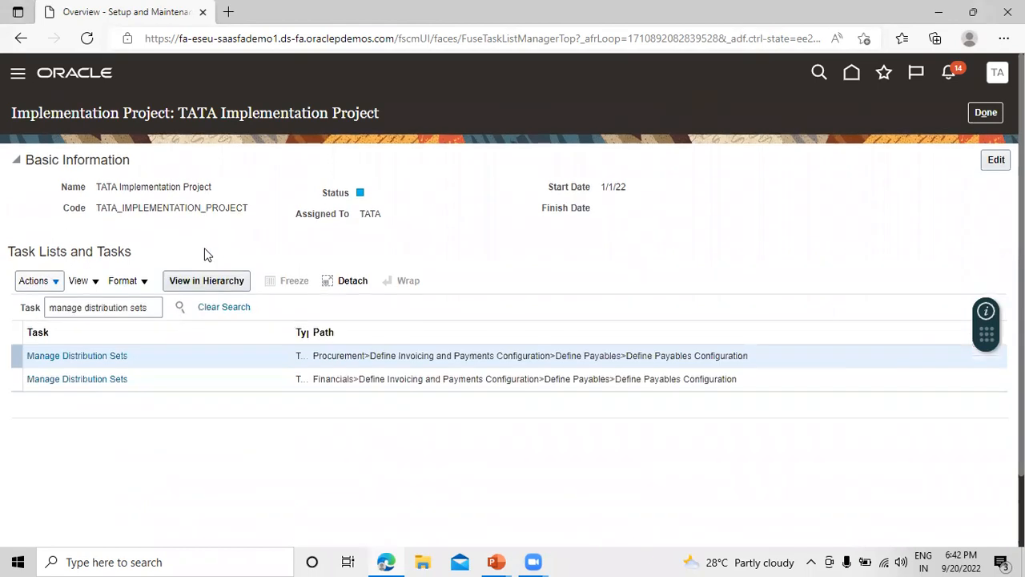
# Open the Manage Distribution Sets task found under the Financials path of the implementation project.
pyautogui.click(99, 381)
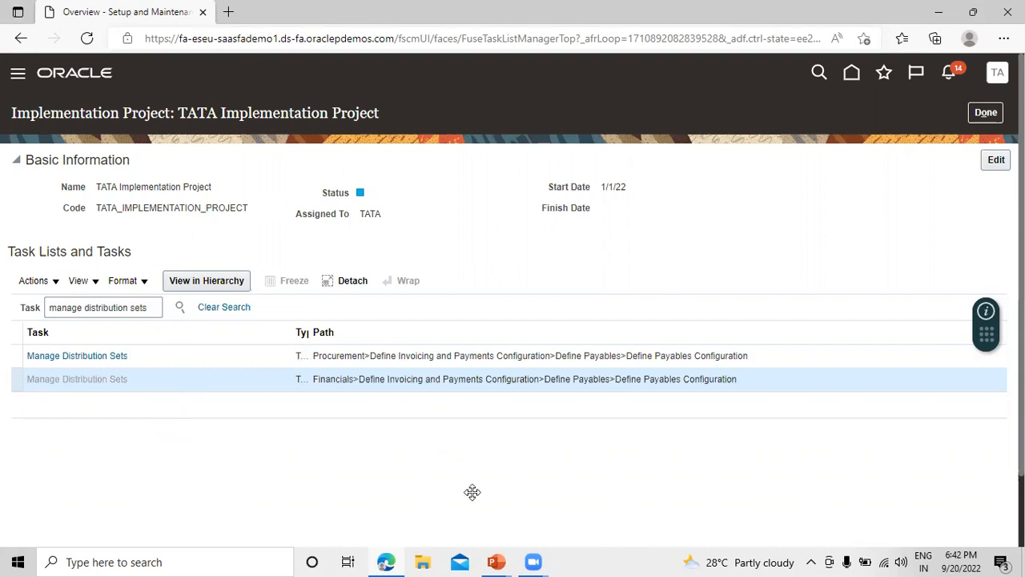
pyautogui.scroll(-1, 320, 200)
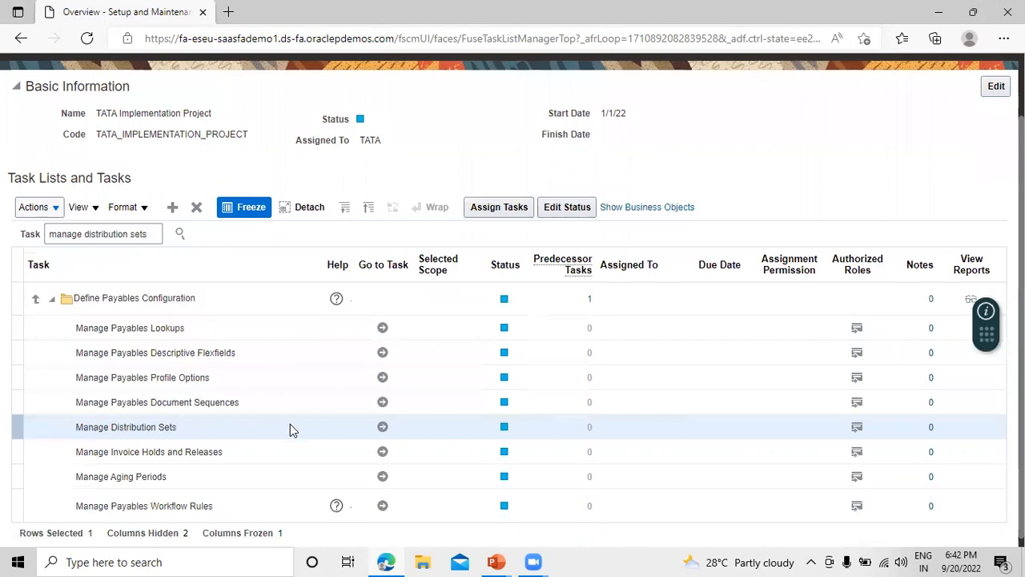
pyautogui.click(369, 208)
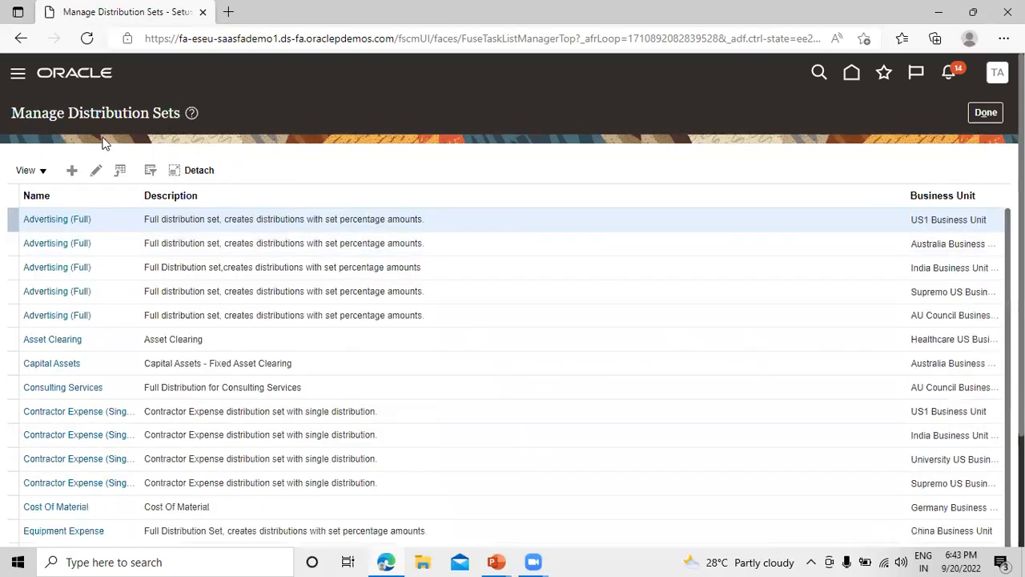
# Start a new distribution set and assign it to TATA Business Unit by searching the business units for tata.
pyautogui.click(71, 170)
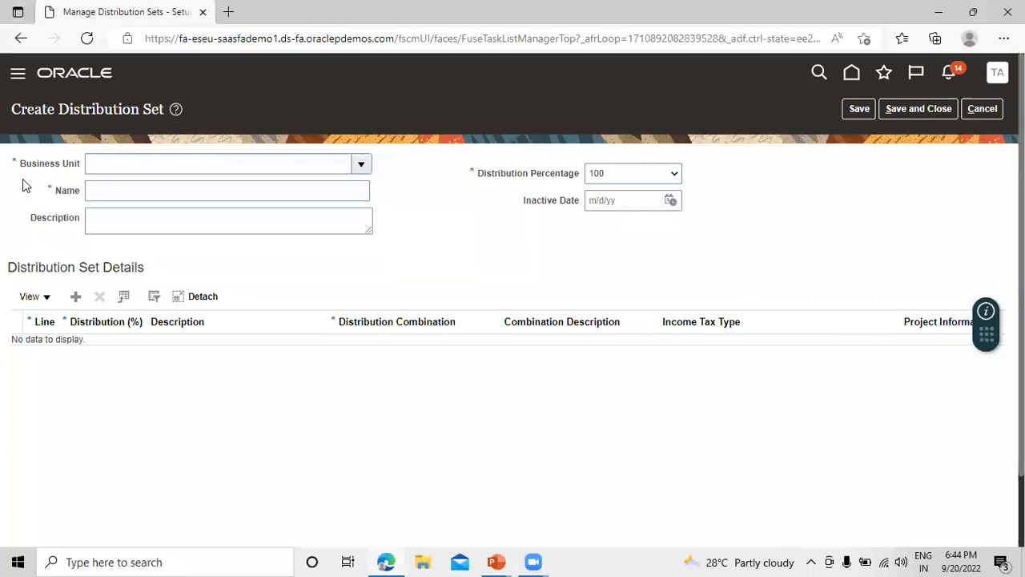
pyautogui.click(361, 163)
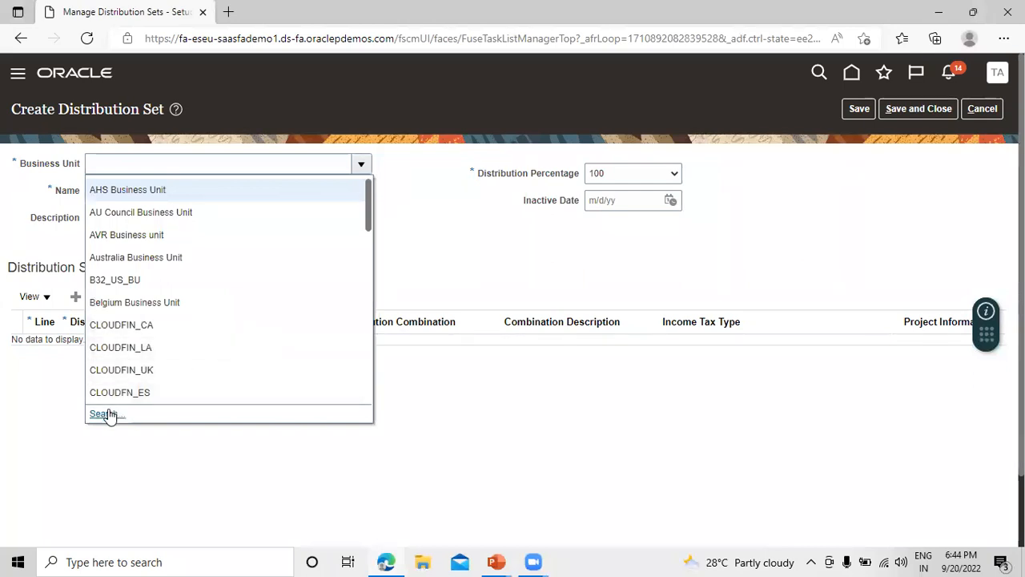
pyautogui.click(104, 413)
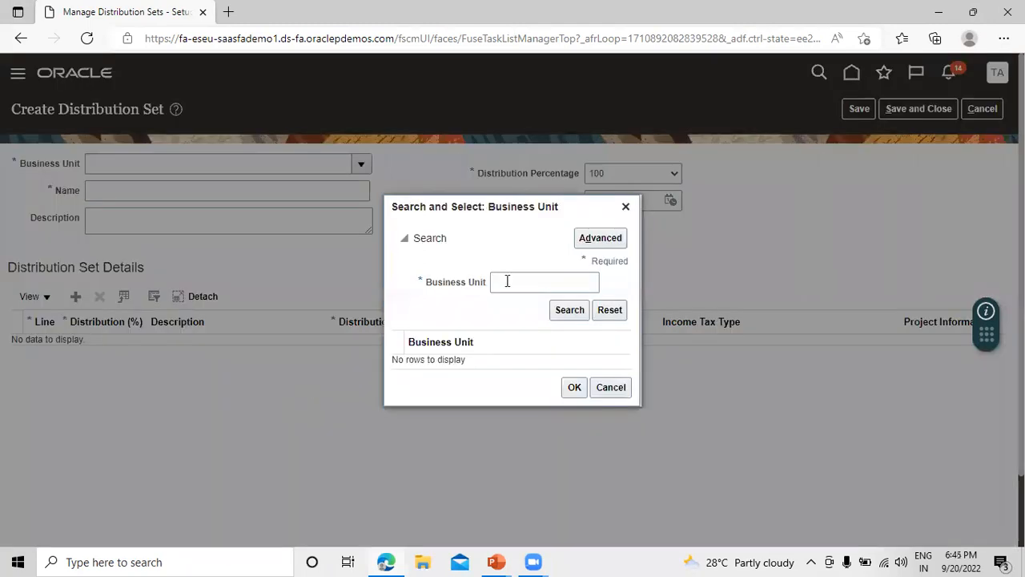
pyautogui.click(508, 281)
pyautogui.write('tata')
pyautogui.click(570, 310)
pyautogui.click(565, 317)
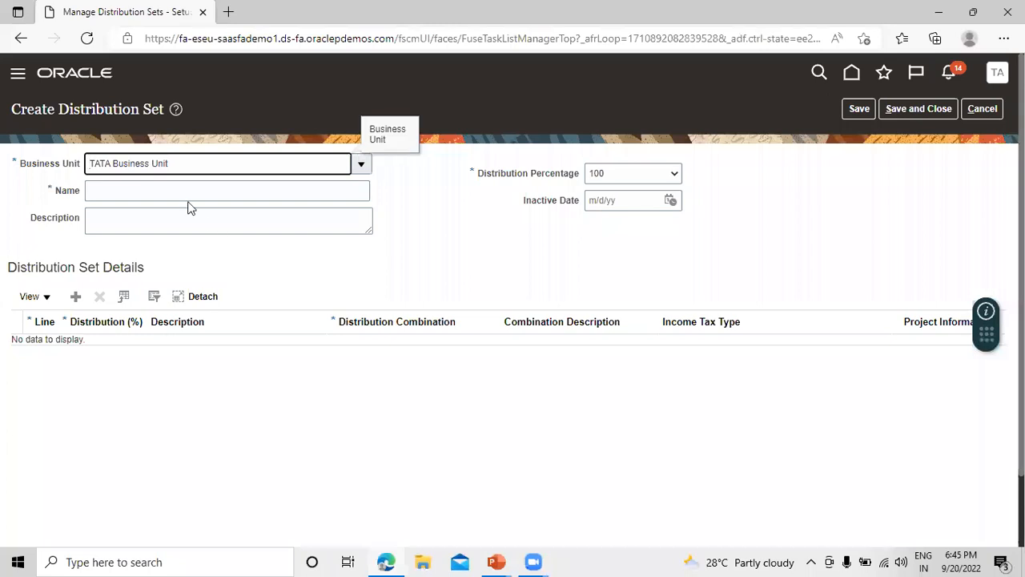
# Enter TATA Expense as both the name and the description of the distribution set.
pyautogui.click(196, 190)
pyautogui.write('TATA')
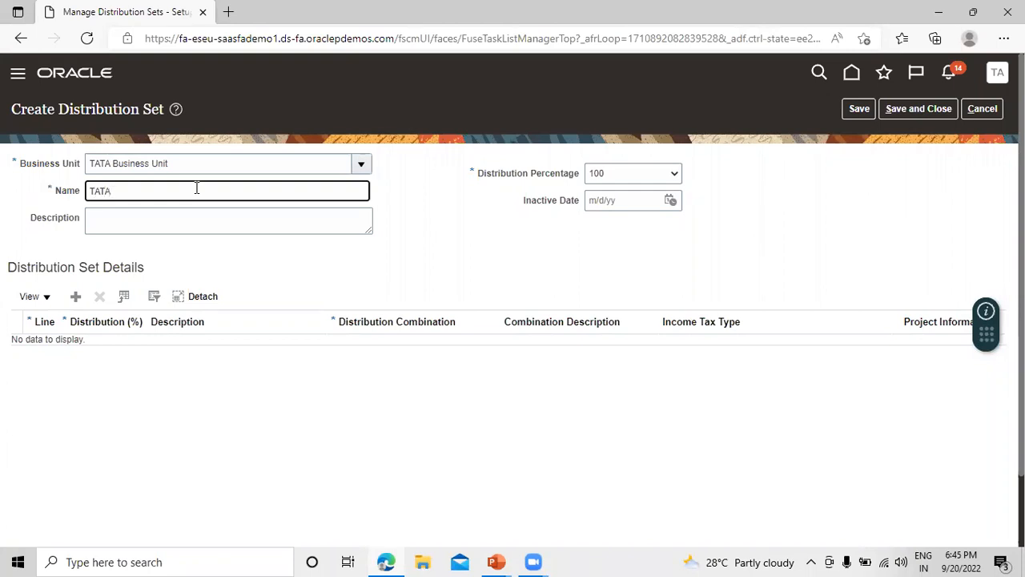
pyautogui.write('Expen')
pyautogui.press('BackSpace')
pyautogui.press('BackSpace')
pyautogui.write('pense')
pyautogui.click(491, 256)
pyautogui.moveTo(233, 199); pyautogui.dragTo(57, 197)
pyautogui.hotkey('ctrl', 'c')
pyautogui.click(134, 213)
pyautogui.hotkey('ctrl', 'v')
pyautogui.click(446, 248)
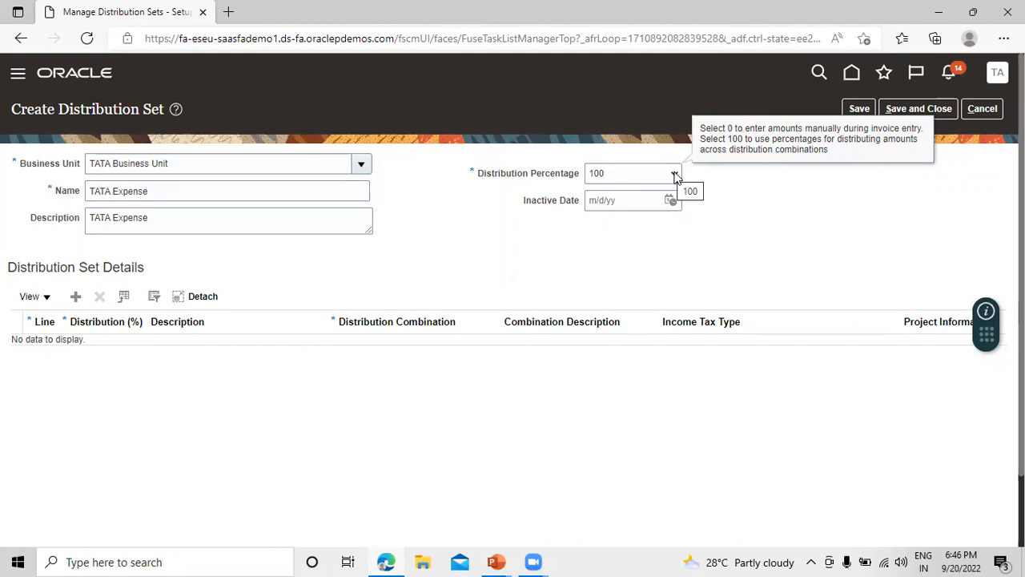
# Keep the distribution percentage at 100 and add a detail line with a 100 percent distribution.
pyautogui.click(675, 176)
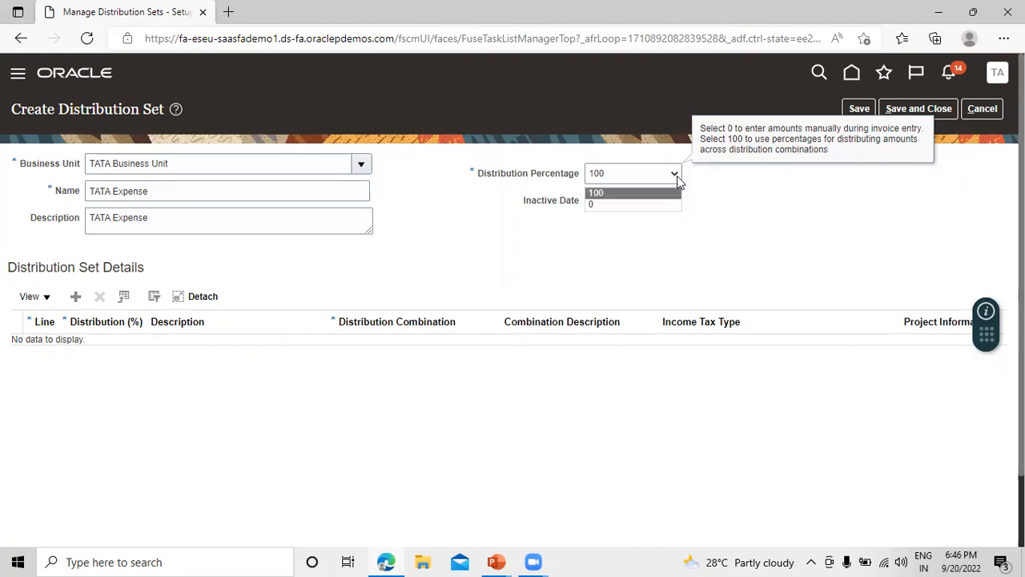
pyautogui.click(756, 200)
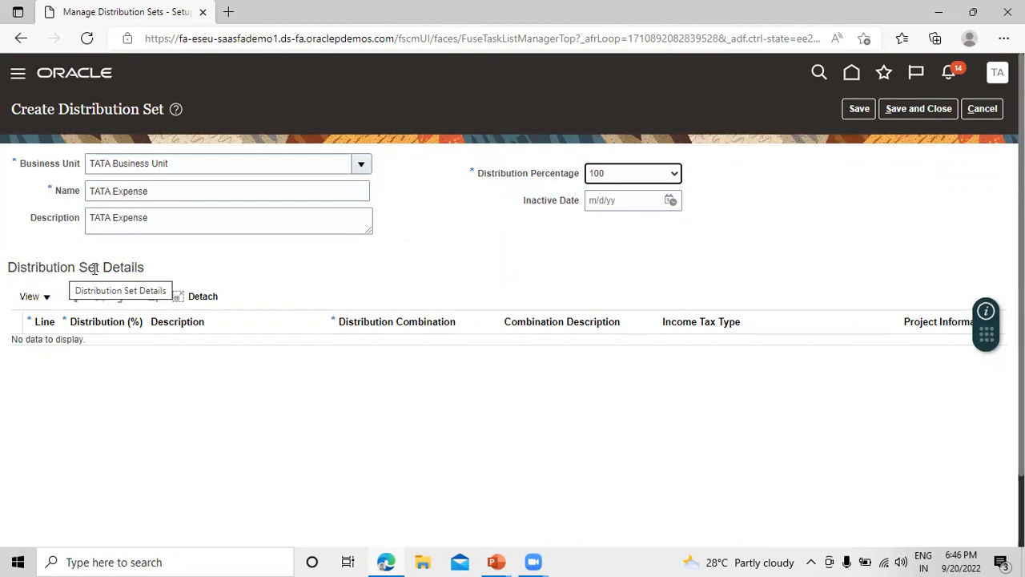
pyautogui.click(76, 296)
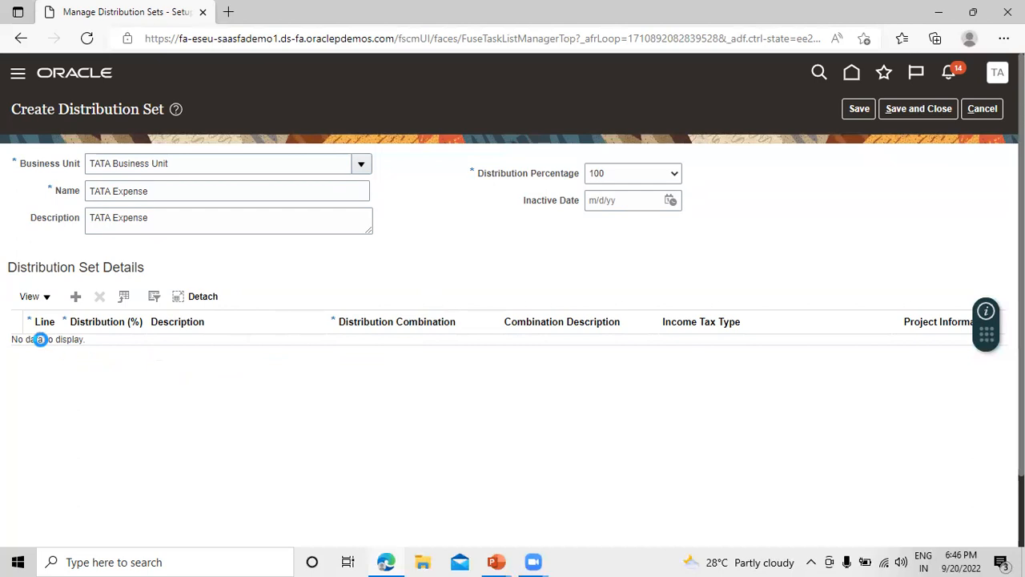
pyautogui.click(119, 344)
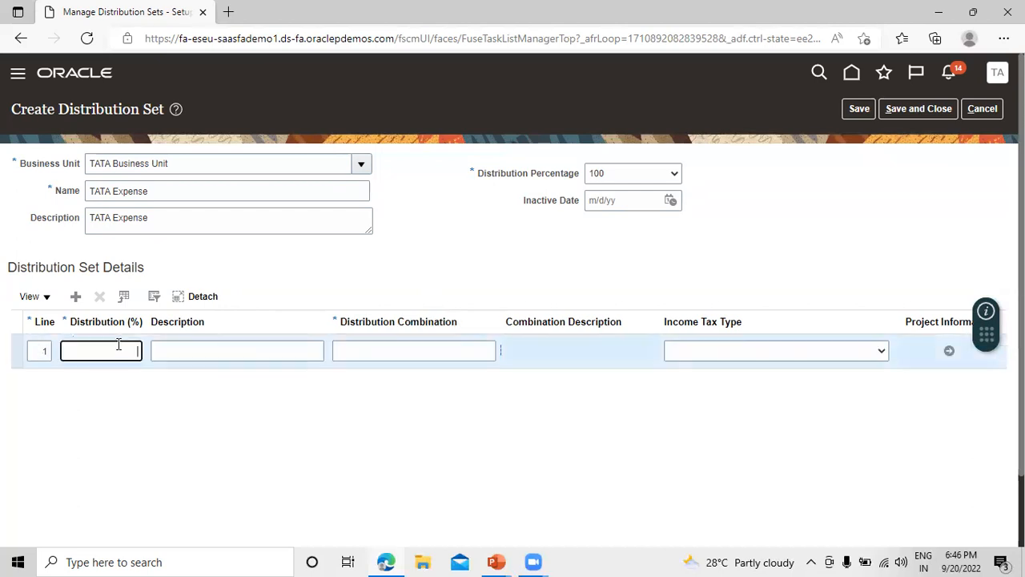
pyautogui.write('100')
pyautogui.click(279, 345)
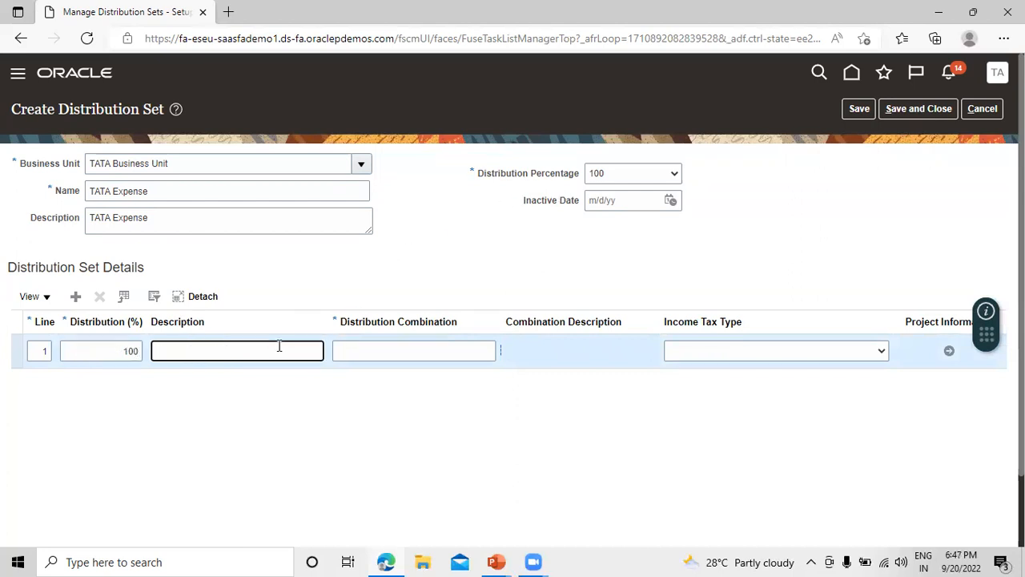
pyautogui.click(409, 349)
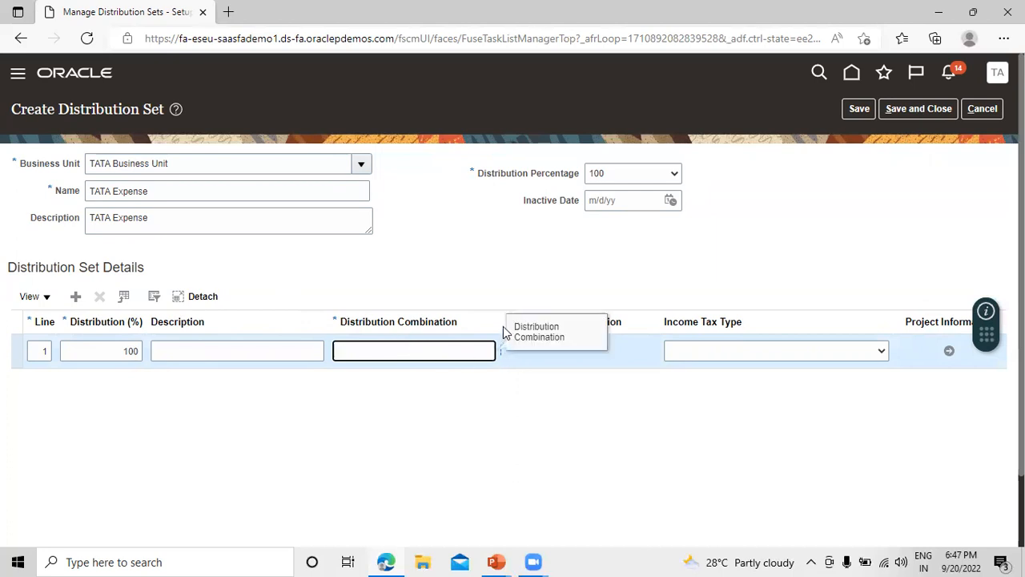
pyautogui.click(500, 351)
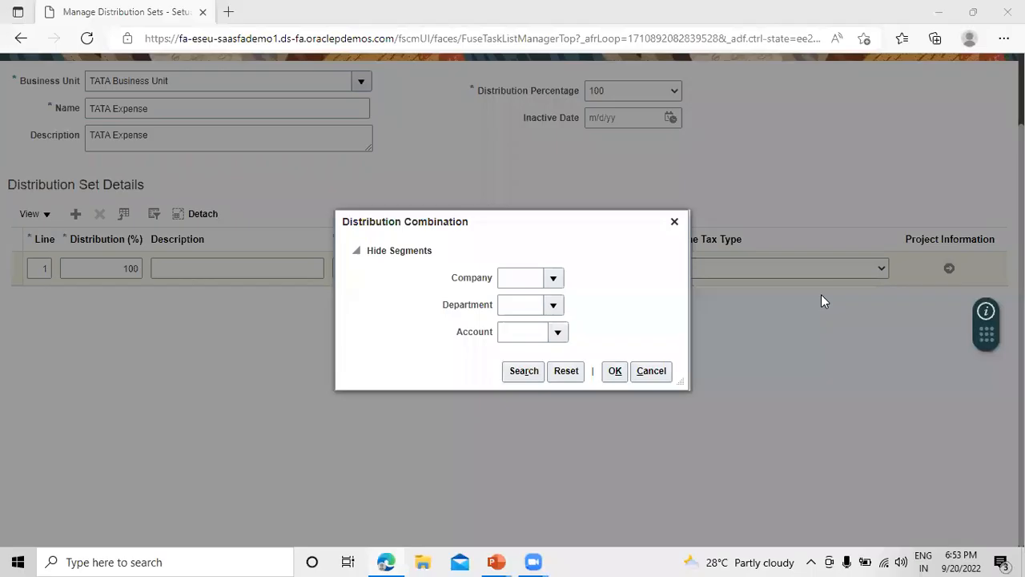
pyautogui.click(586, 239)
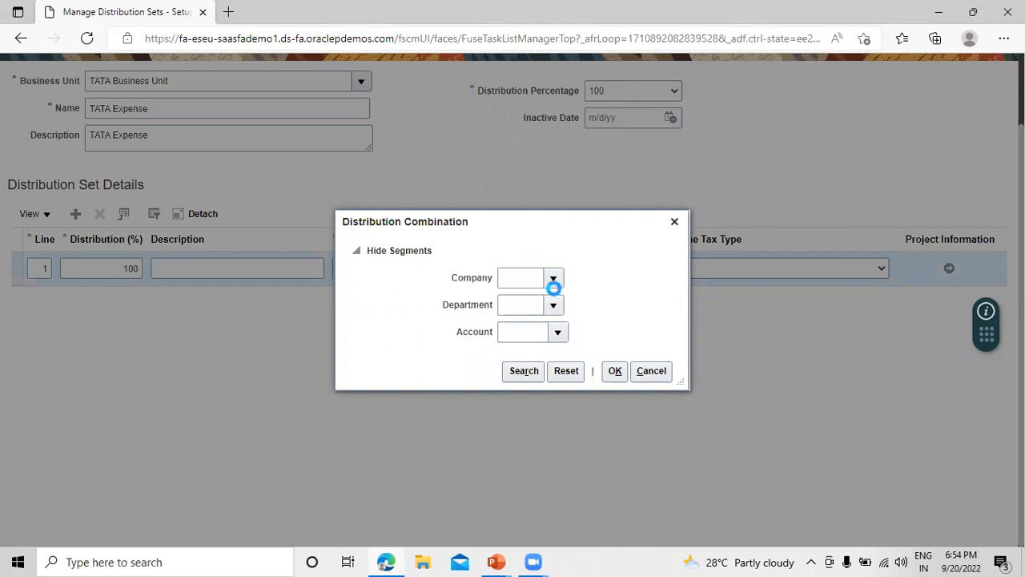
pyautogui.click(556, 278)
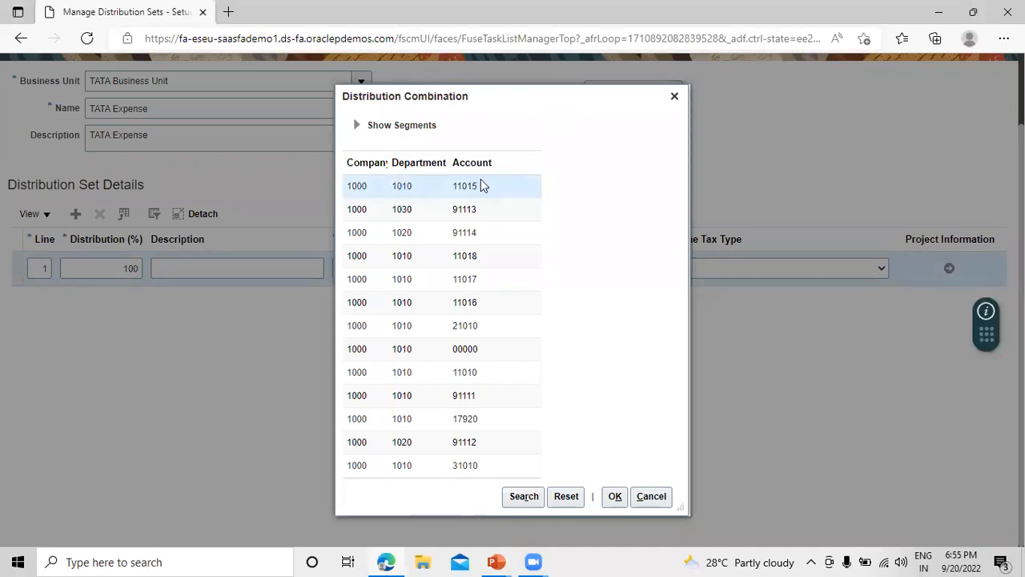
pyautogui.click(614, 497)
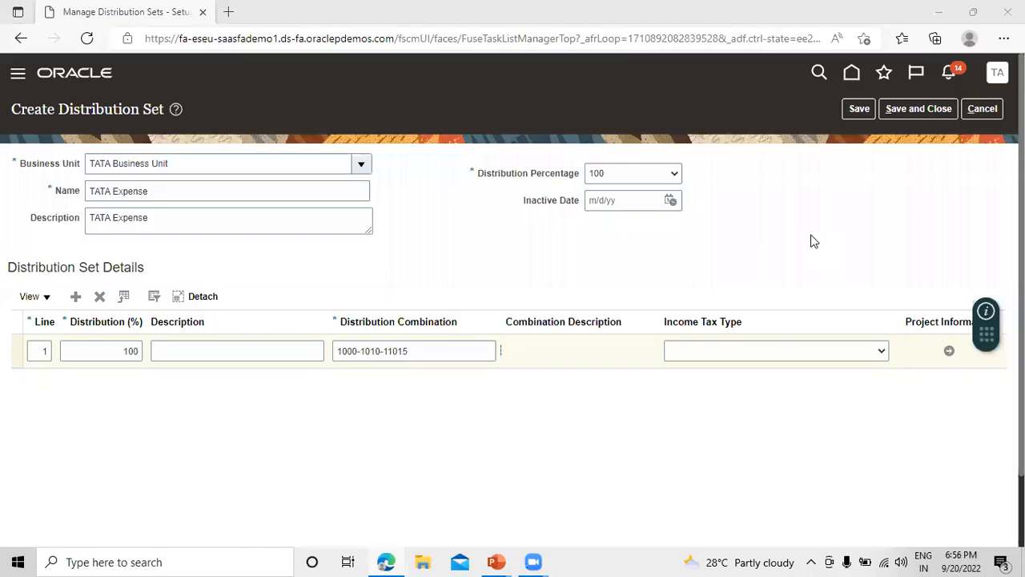
pyautogui.click(933, 109)
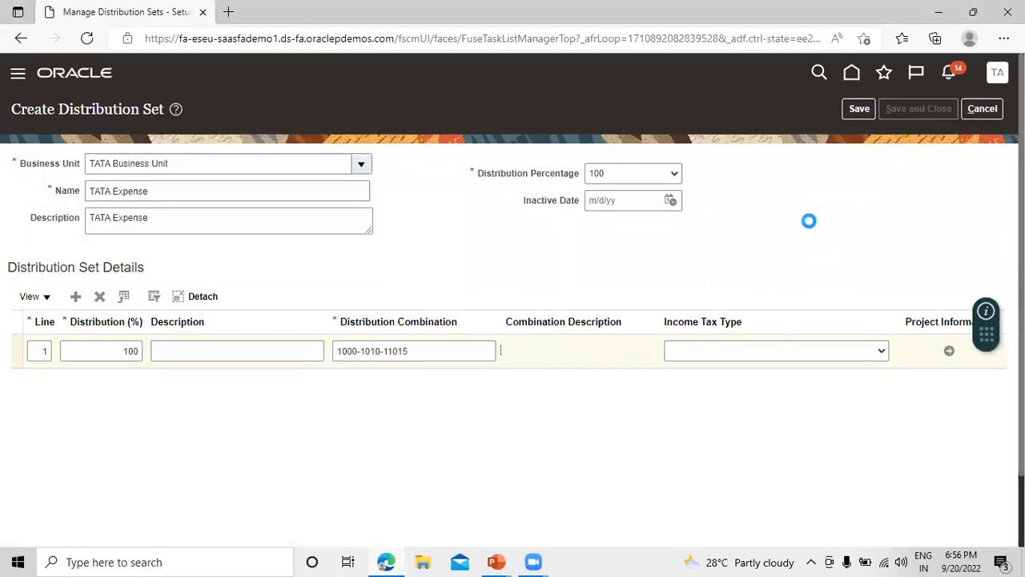
# Switch to the PowerPoint slide show to review the remaining Accounts Payable setups on the next slide, and return to the browser.
pyautogui.hotkey('alt', 'Tab')
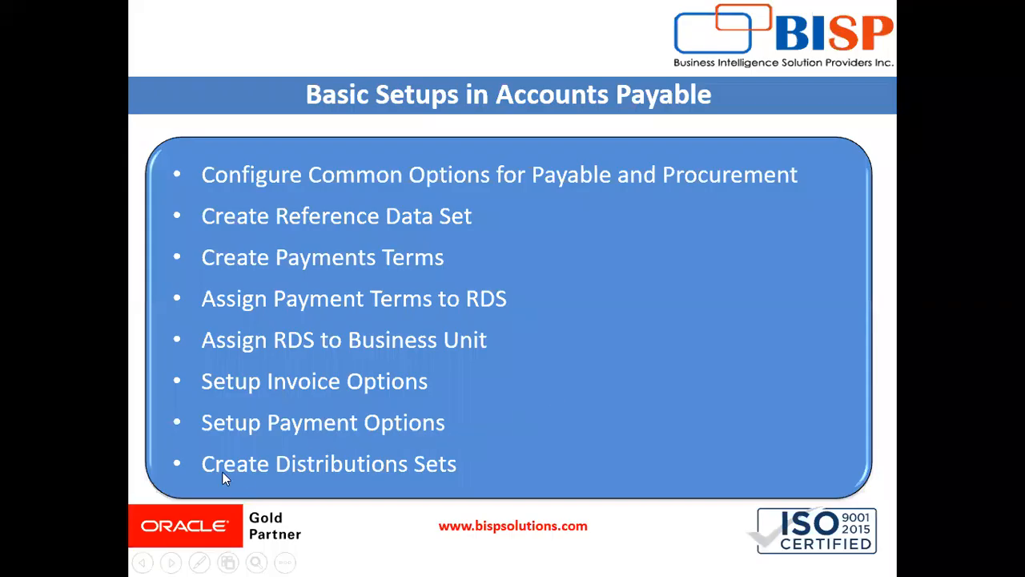
pyautogui.click(497, 430)
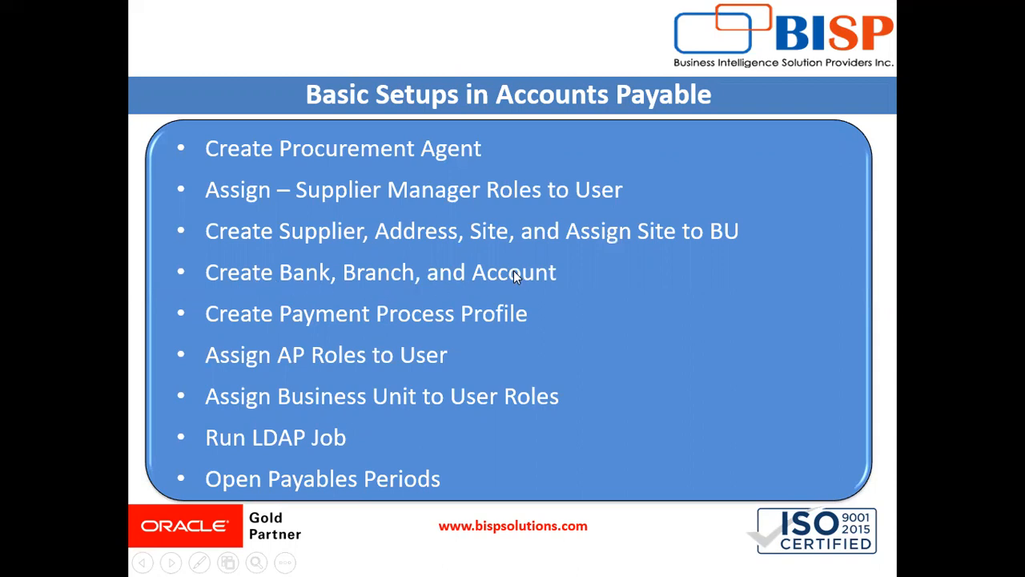
pyautogui.hotkey('alt', 'Tab')
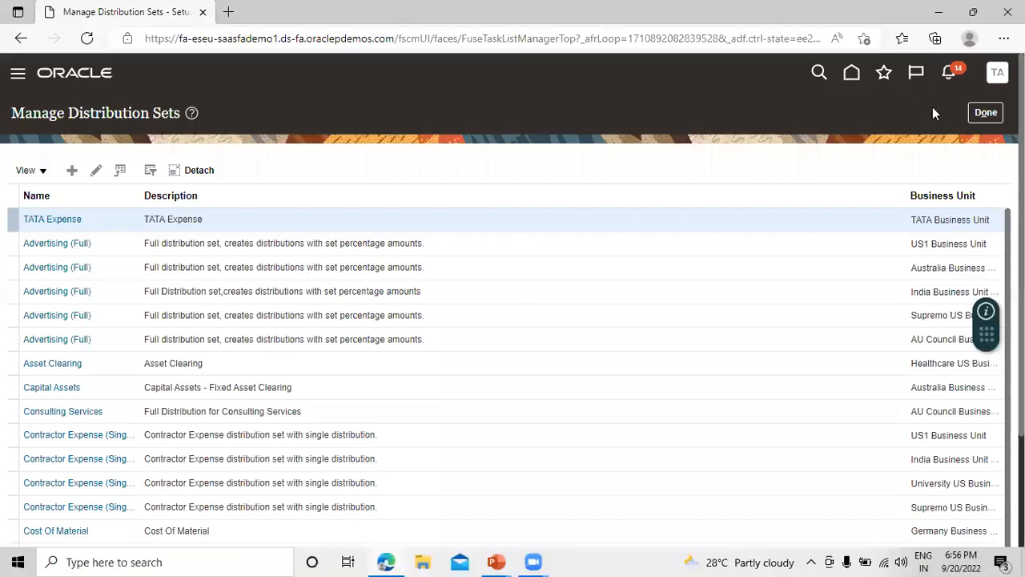
# Leave the distribution sets list and search the project tasks for manage bank.
pyautogui.click(986, 113)
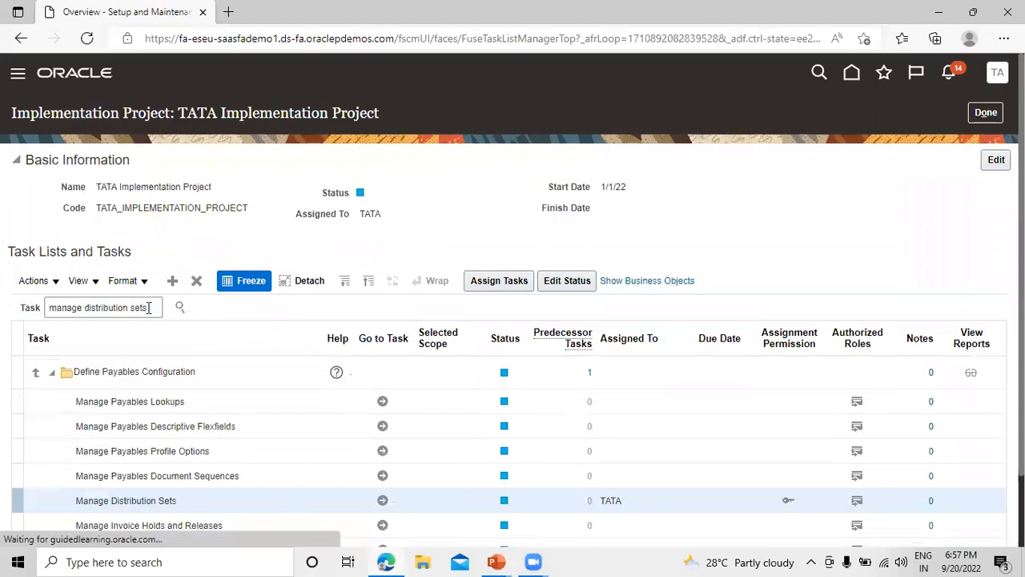
pyautogui.press('BackSpace')
pyautogui.press('BackSpace')
pyautogui.press('BackSpace')
pyautogui.press('BackSpace')
pyautogui.press('BackSpace')
pyautogui.press('BackSpace')
pyautogui.press('BackSpace')
pyautogui.press('BackSpace')
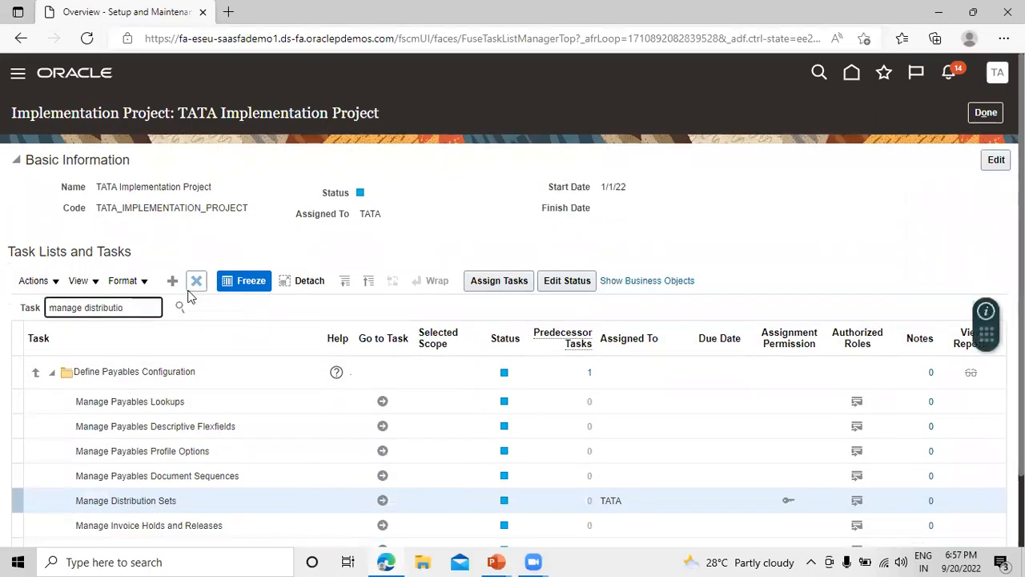
pyautogui.press('BackSpace')
pyautogui.press('BackSpace')
pyautogui.press('BackSpace')
pyautogui.press('BackSpace')
pyautogui.press('BackSpace')
pyautogui.press('BackSpace')
pyautogui.press('BackSpace')
pyautogui.press('BackSpace')
pyautogui.press('BackSpace')
pyautogui.write('bank')
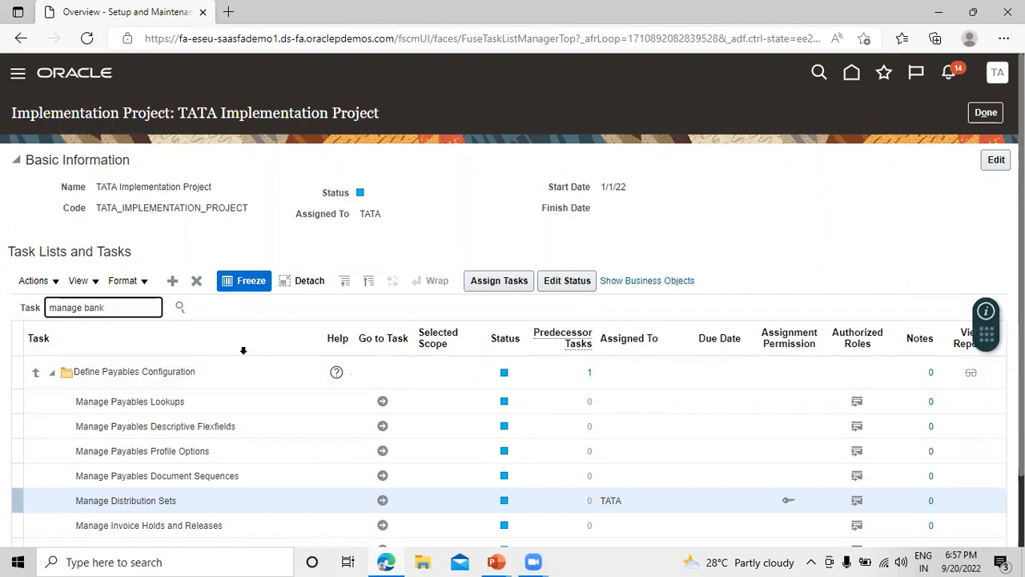
pyautogui.press('Return')
pyautogui.scroll(-1, 243, 356)
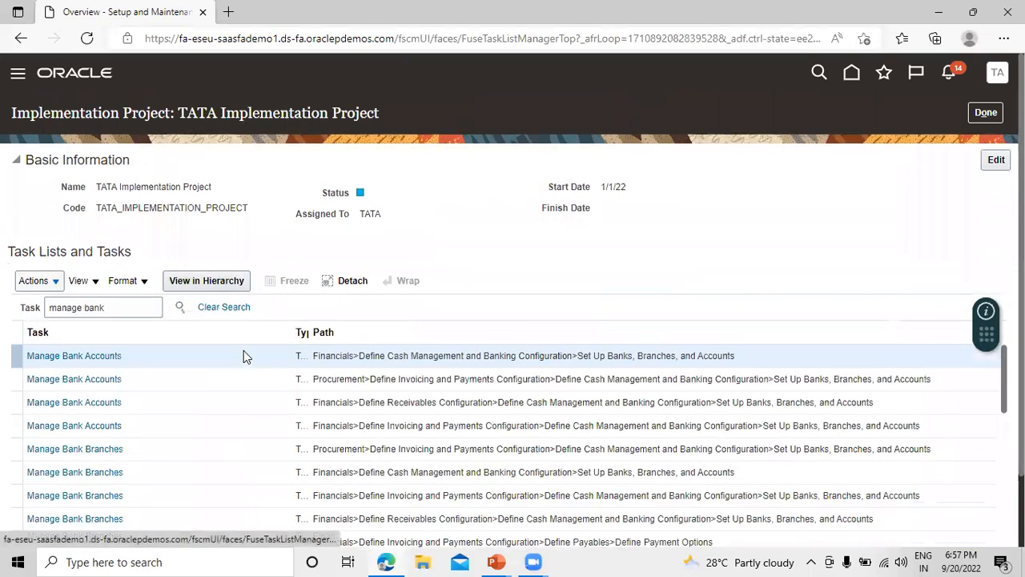
# Open the Manage Banks task under the Financials cash management setup and start creating a bank.
pyautogui.click(90, 358)
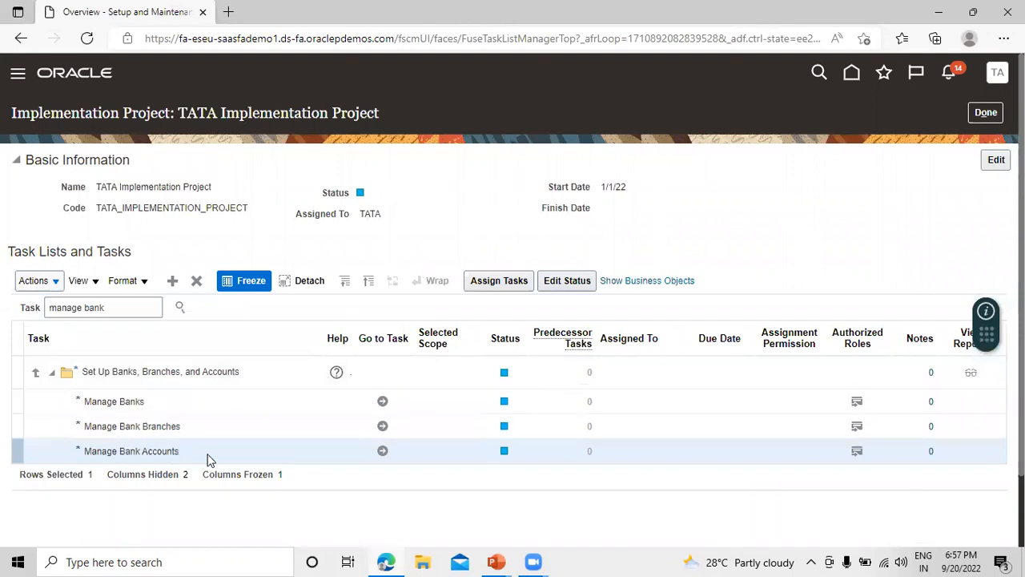
pyautogui.click(382, 403)
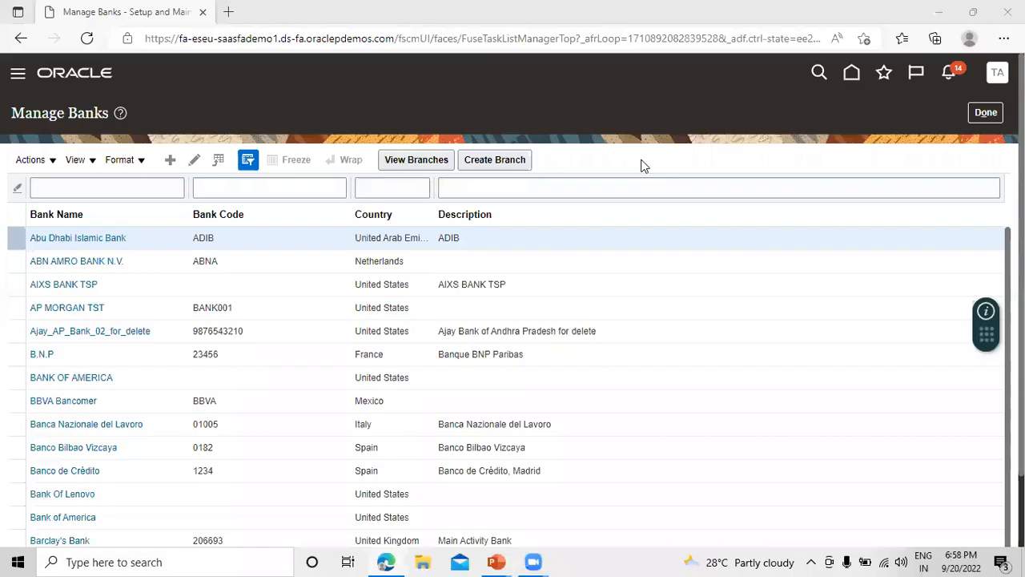
pyautogui.click(169, 161)
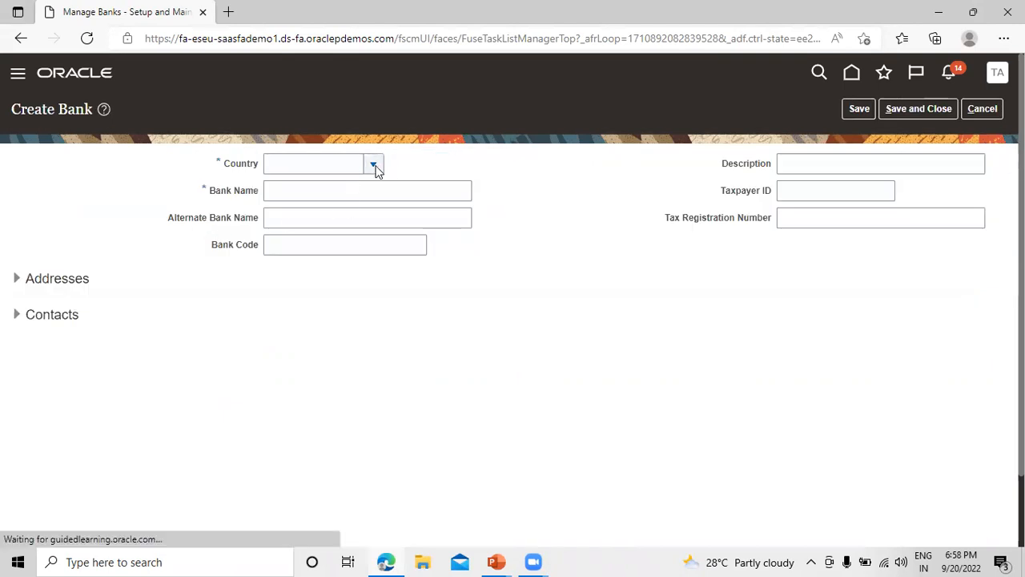
# Open the country search for the new bank and search by the code us.
pyautogui.click(374, 165)
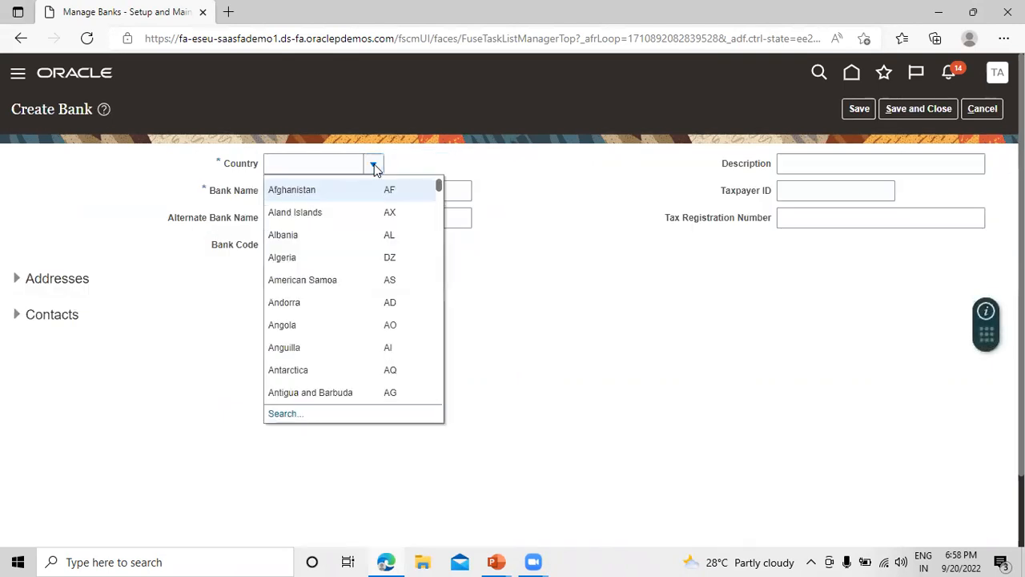
pyautogui.click(284, 414)
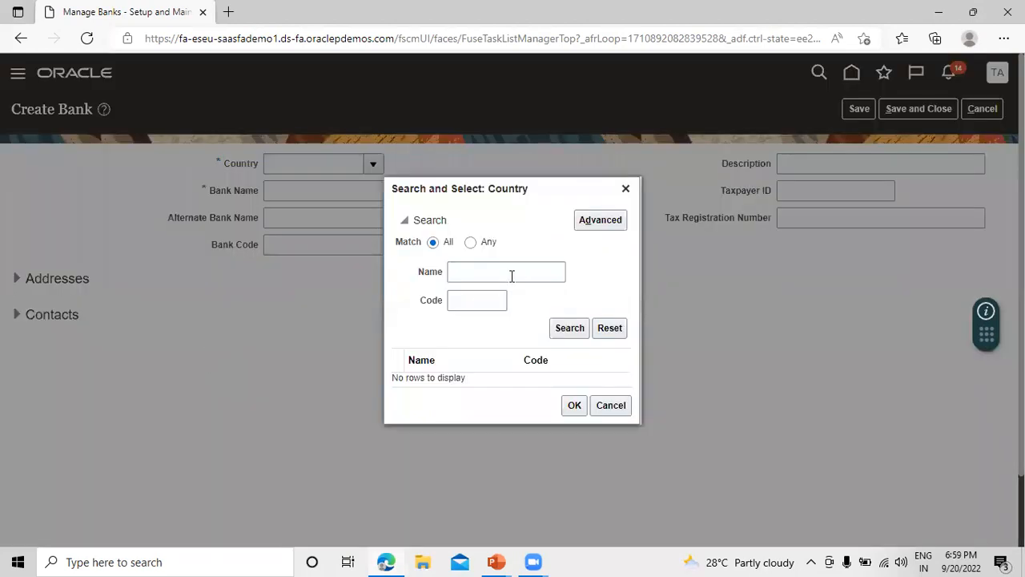
pyautogui.click(474, 300)
pyautogui.write('us')
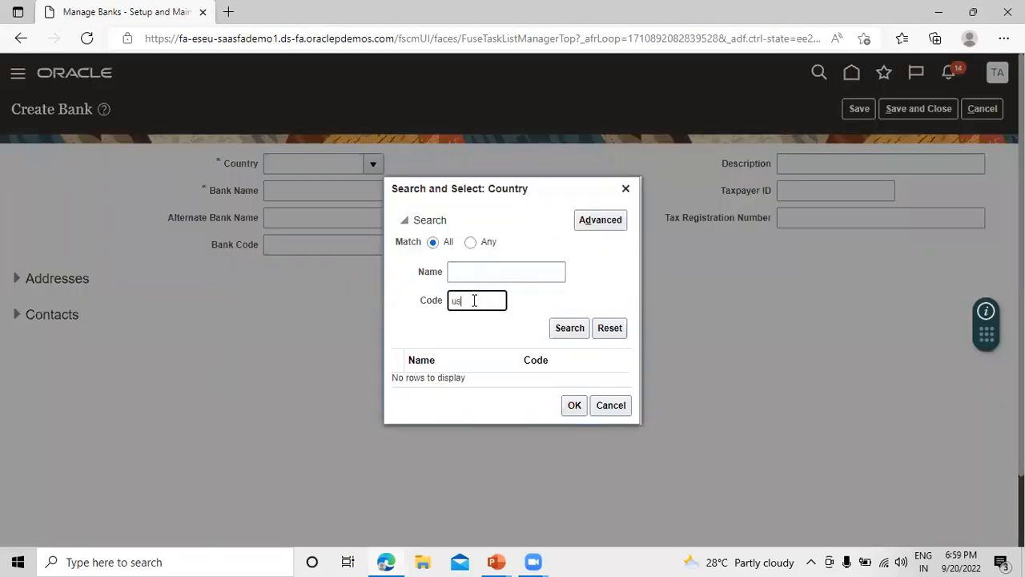
pyautogui.click(552, 330)
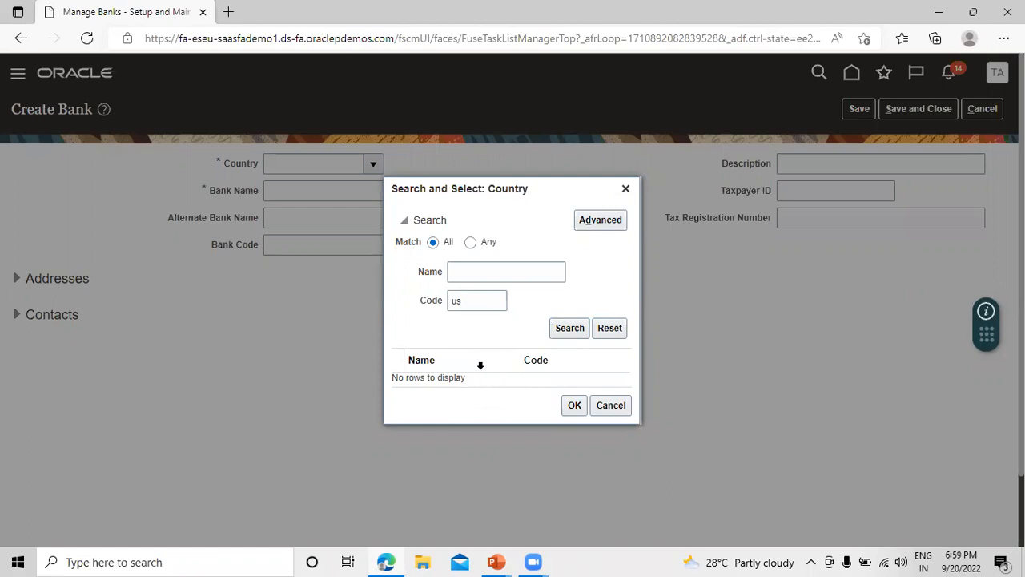
# Clear the country code and try searching for the country by the name unit.
pyautogui.doubleClick(473, 299)
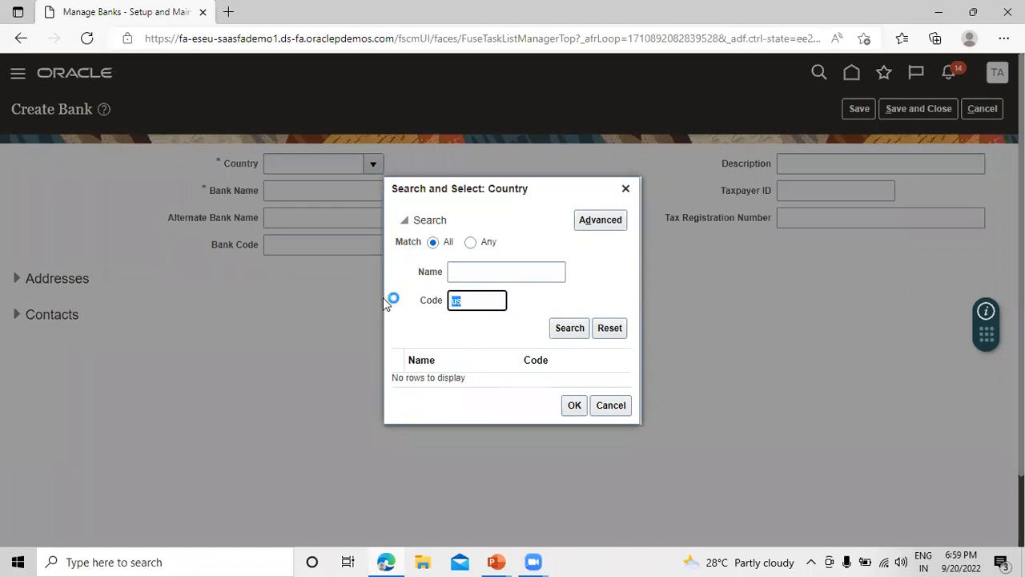
pyautogui.press('BackSpace')
pyautogui.click(493, 271)
pyautogui.write('uni')
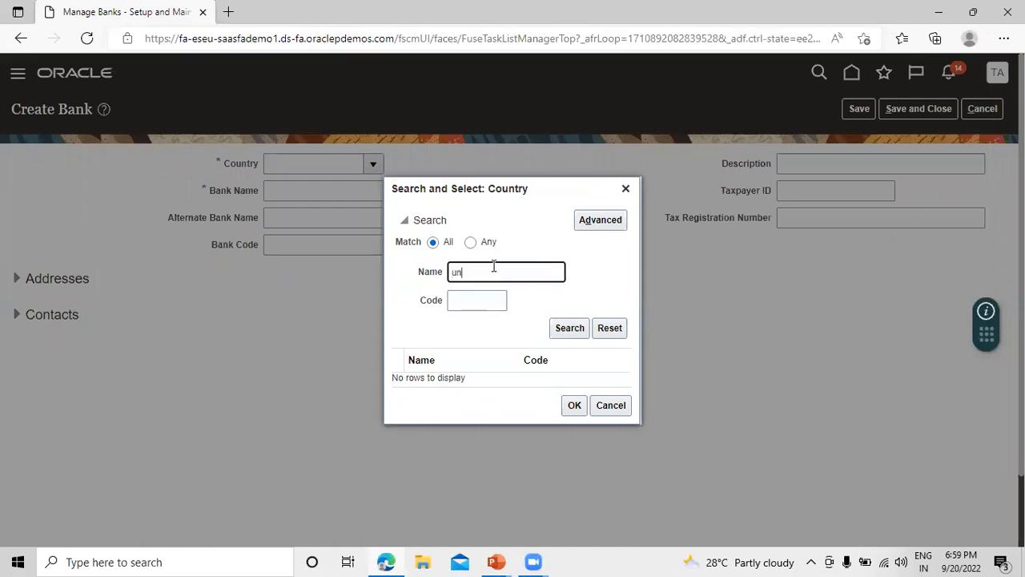
pyautogui.write('t')
pyautogui.click(567, 333)
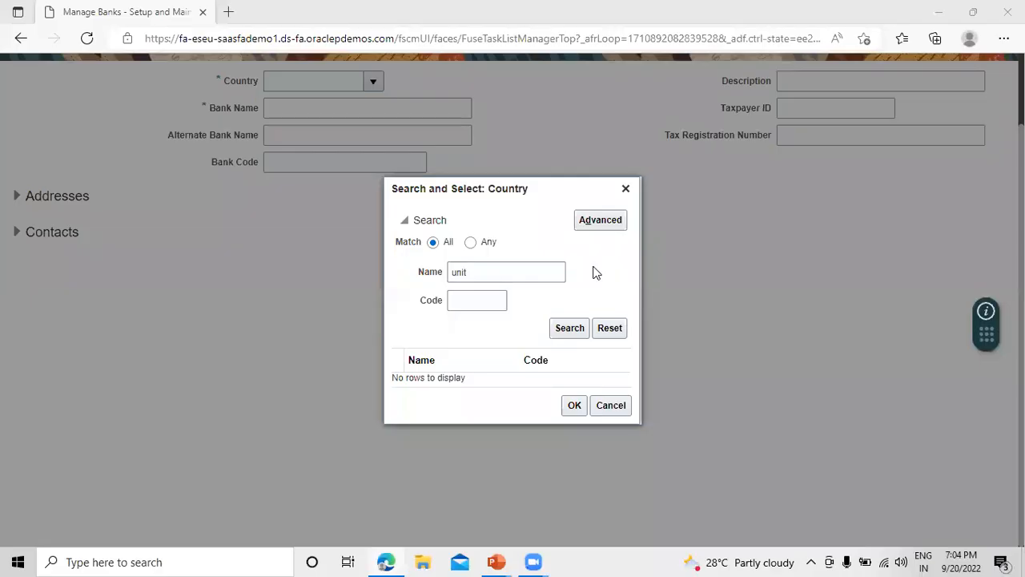
# Clear the name, search by the country code US and select United States as the bank's country.
pyautogui.click(552, 272)
pyautogui.press('BackSpace')
pyautogui.press('BackSpace')
pyautogui.press('BackSpace')
pyautogui.press('BackSpace')
pyautogui.click(479, 301)
pyautogui.write('US')
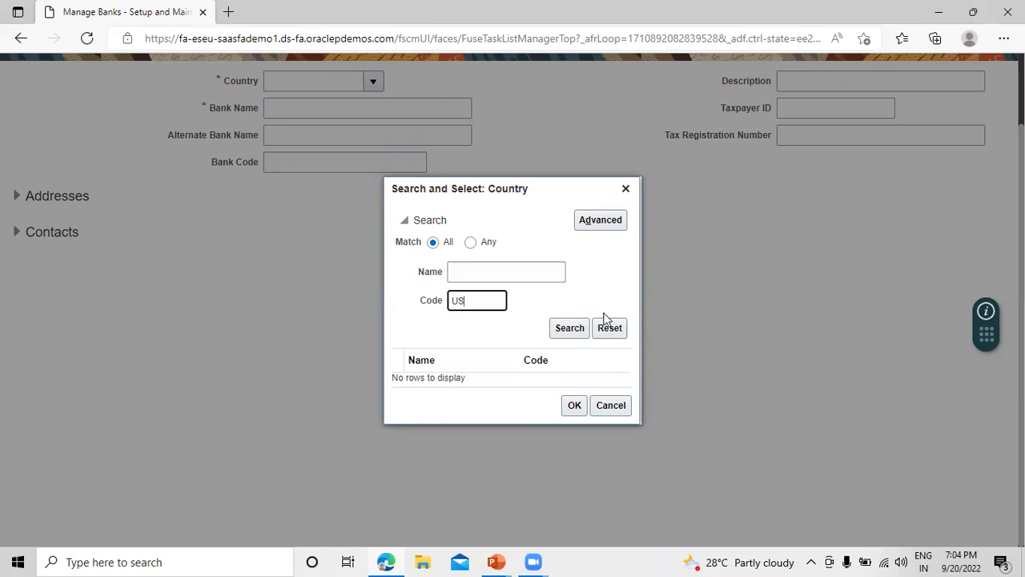
pyautogui.click(566, 331)
pyautogui.click(480, 377)
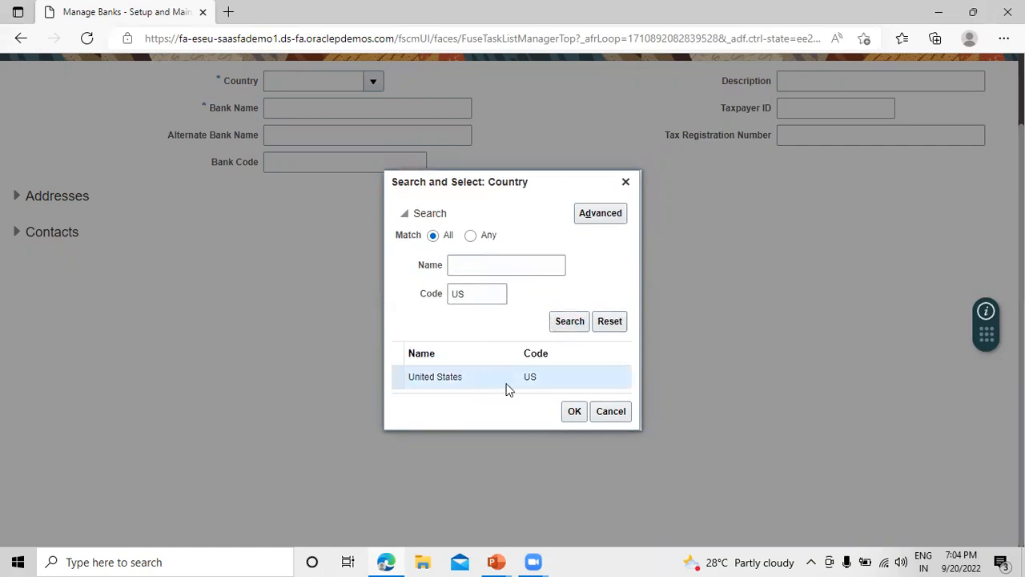
pyautogui.click(573, 412)
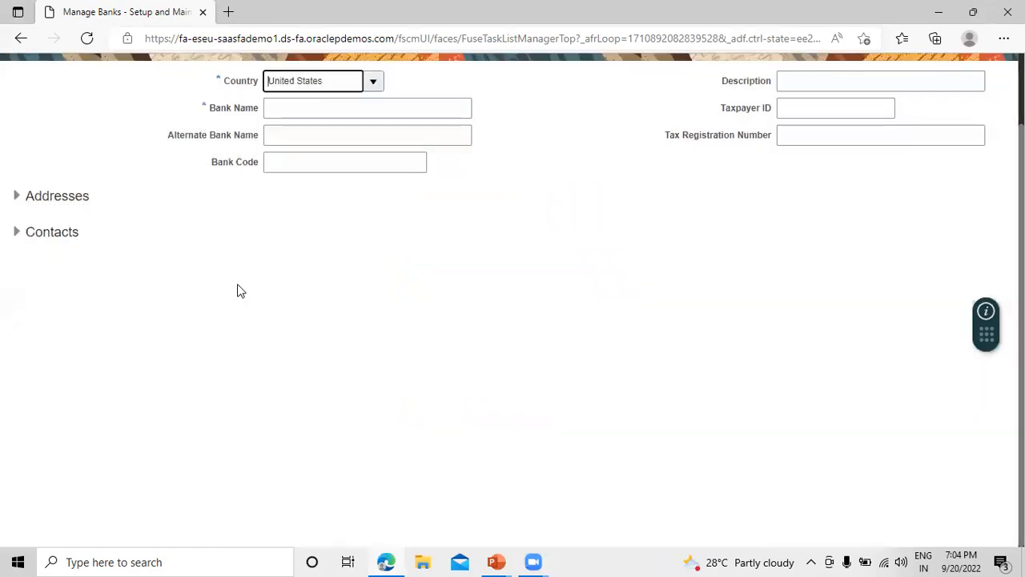
# Name the bank TATA Bank, and save and close it.
pyautogui.scroll(1, 237, 291)
pyautogui.click(294, 190)
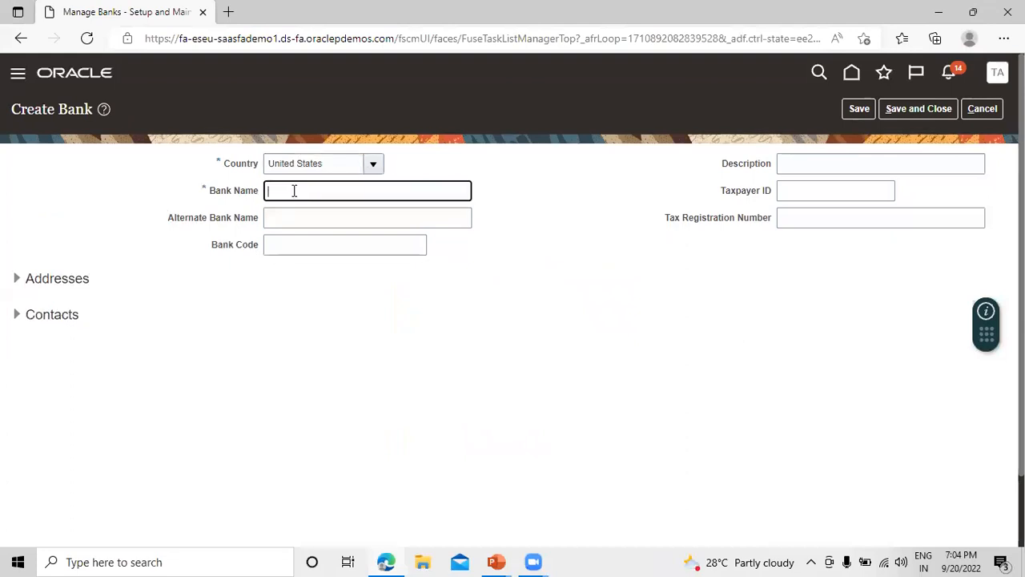
pyautogui.write('TATA Babk')
pyautogui.hotkey('ctrl', 'shift', 'Left')
pyautogui.write('Bank')
pyautogui.click(515, 279)
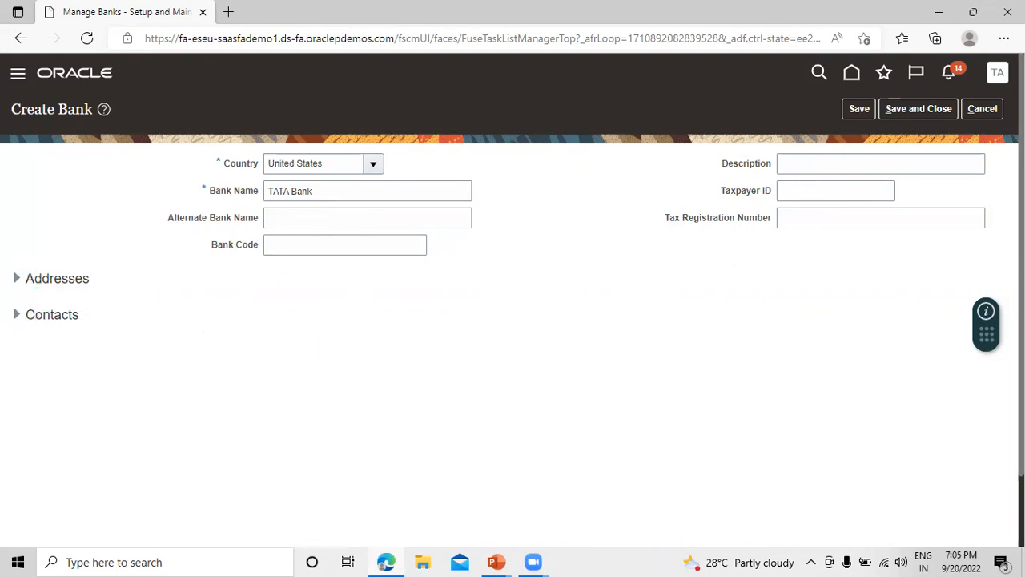
pyautogui.click(932, 108)
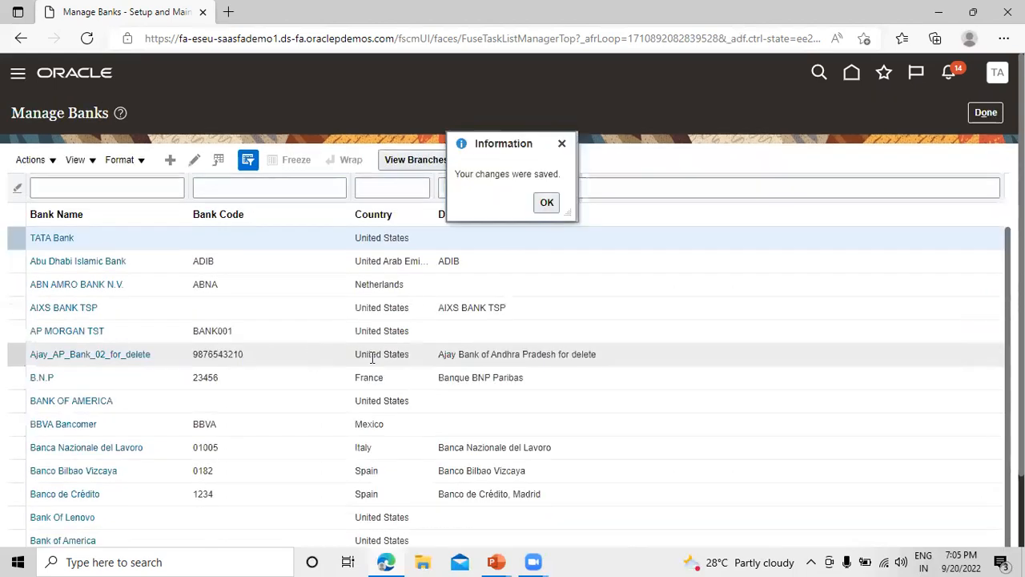
pyautogui.click(548, 205)
# Leave the bank list, open the Manage Bank Branches task and start creating a bank branch.
pyautogui.click(983, 112)
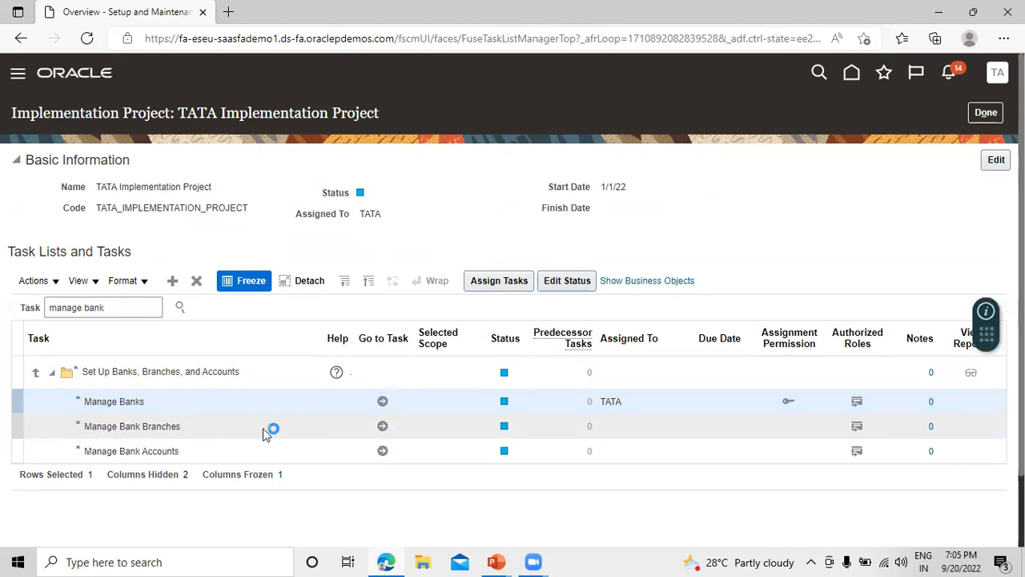
pyautogui.click(381, 425)
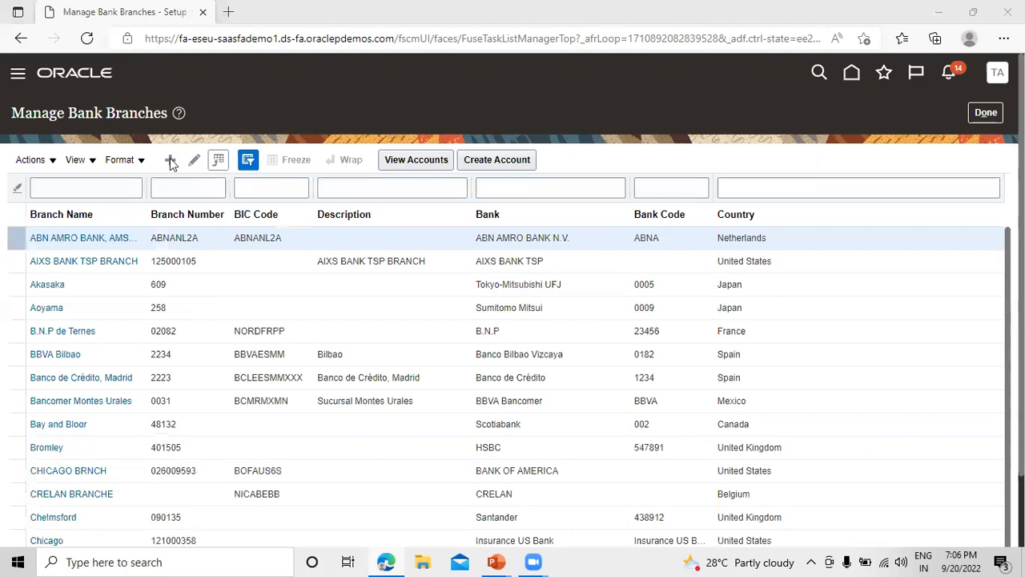
pyautogui.click(171, 163)
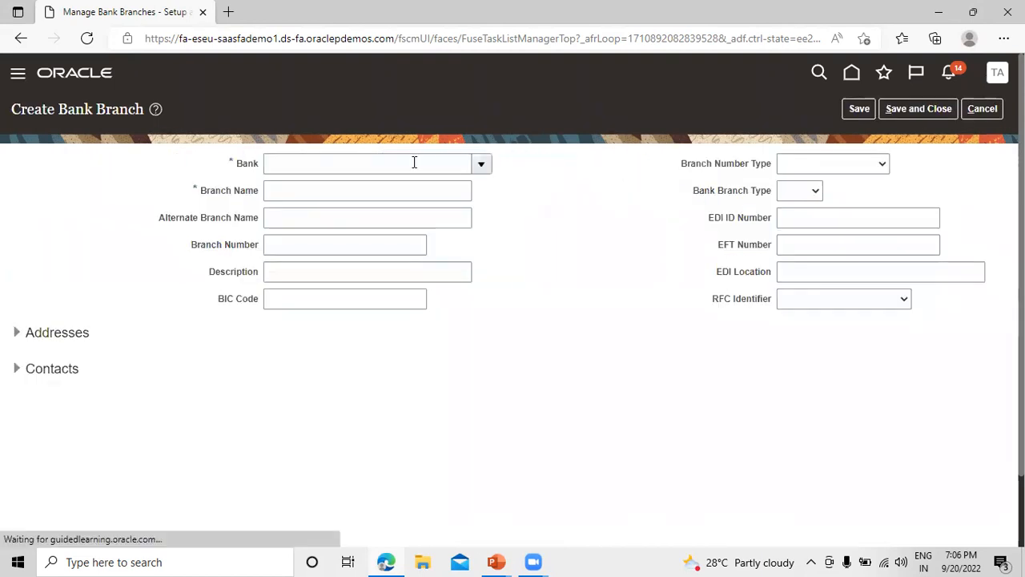
# Search the banks for TATA and select TATA Bank as the new branch's bank.
pyautogui.click(485, 165)
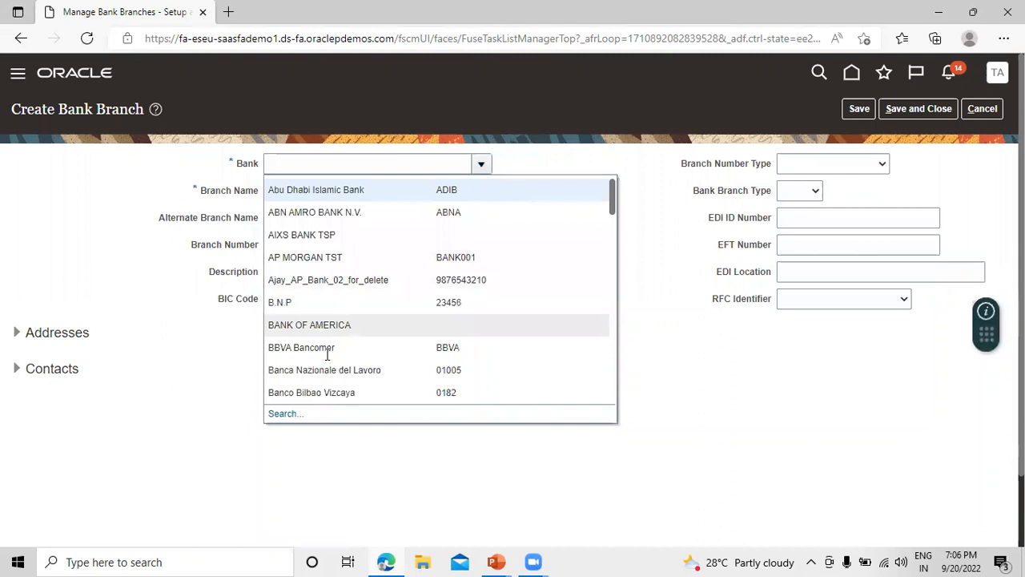
pyautogui.click(283, 413)
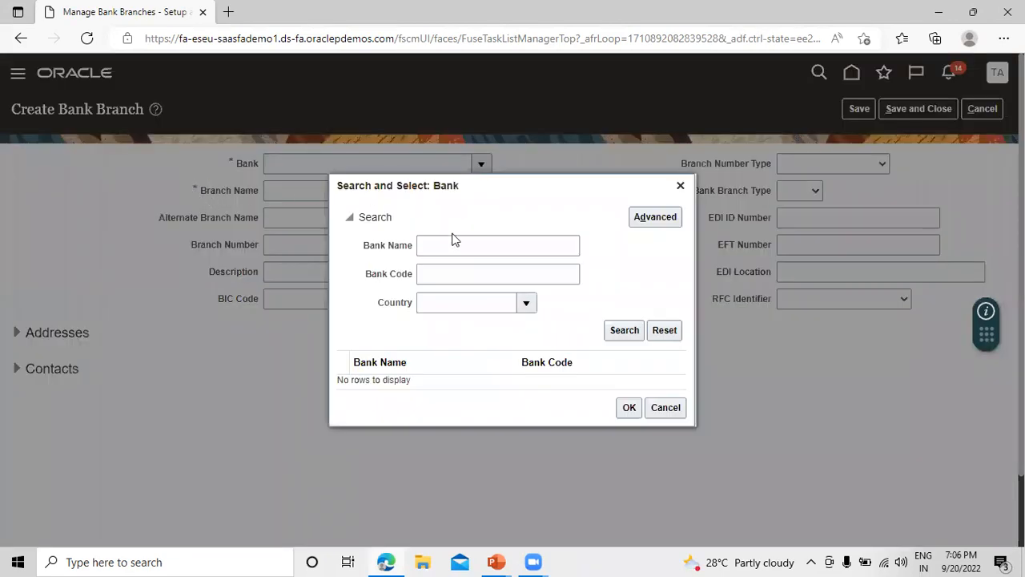
pyautogui.click(430, 246)
pyautogui.write('tata')
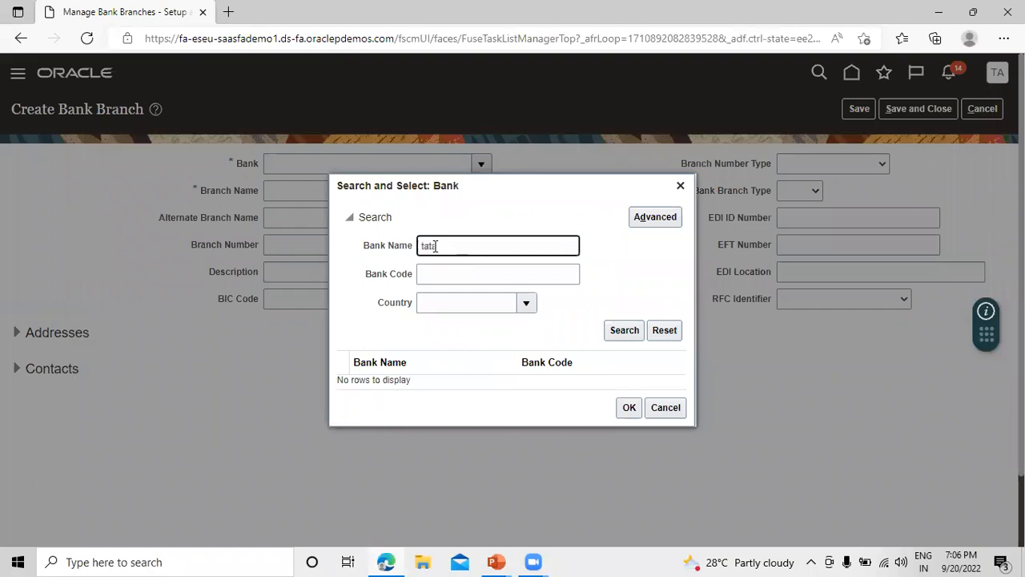
pyautogui.press('BackSpace')
pyautogui.press('BackSpace')
pyautogui.press('BackSpace')
pyautogui.press('BackSpace')
pyautogui.write('TATA')
pyautogui.click(623, 330)
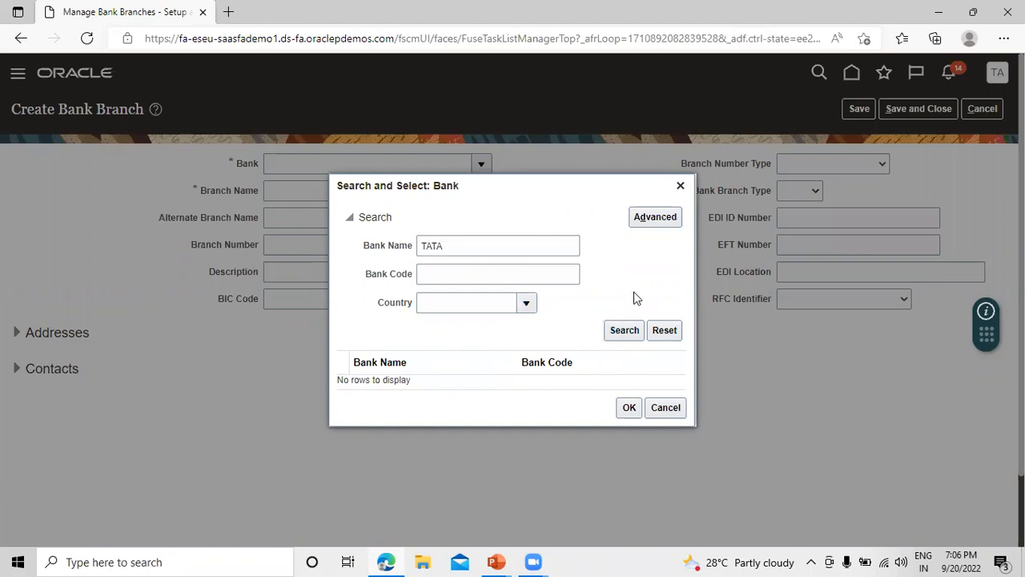
pyautogui.click(439, 386)
pyautogui.click(628, 416)
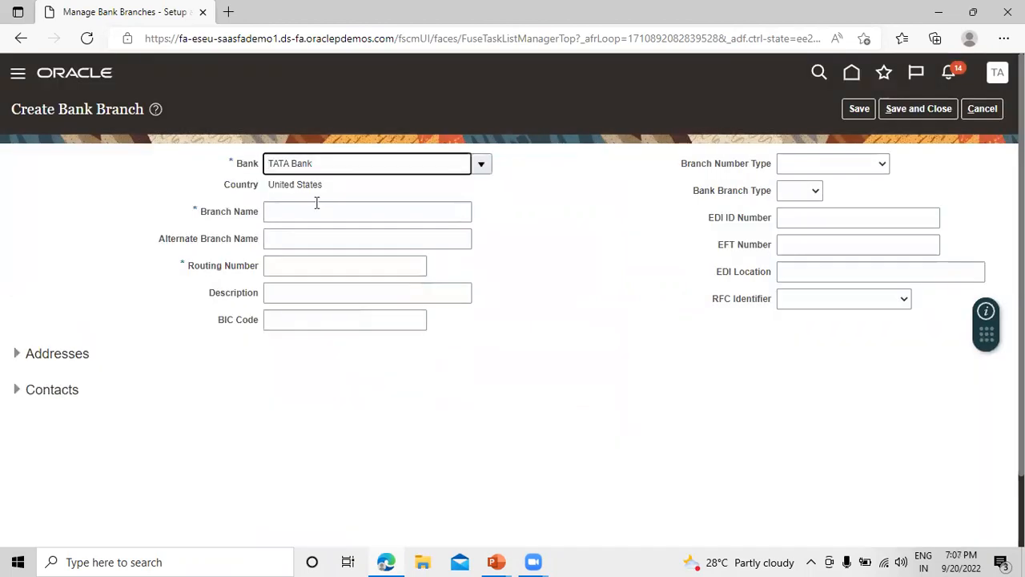
# Name the branch TATA Branch and set its routing number to 125487.
pyautogui.click(316, 204)
pyautogui.write('TATA')
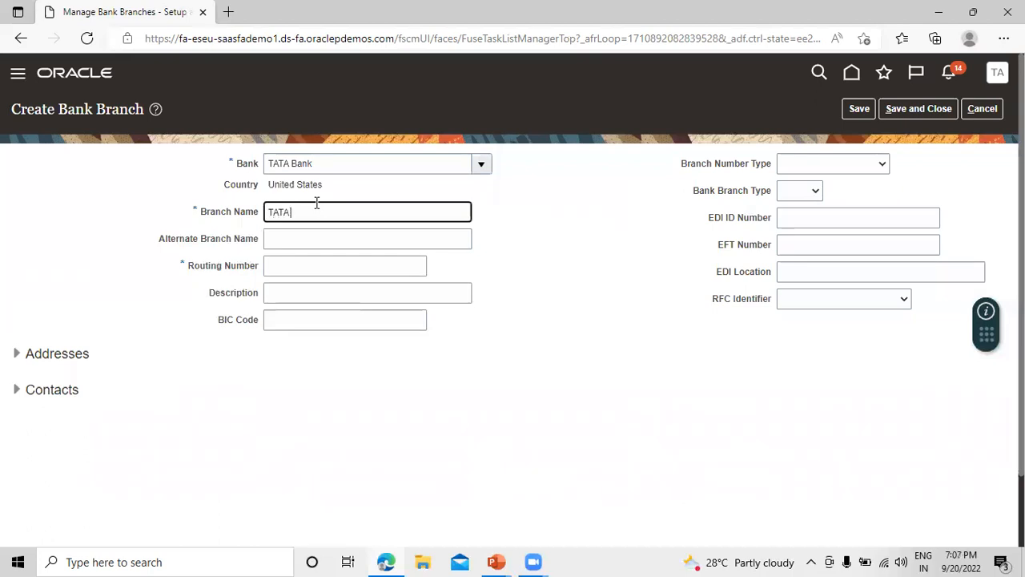
pyautogui.write(' Branch')
pyautogui.moveTo(373, 211); pyautogui.dragTo(235, 216)
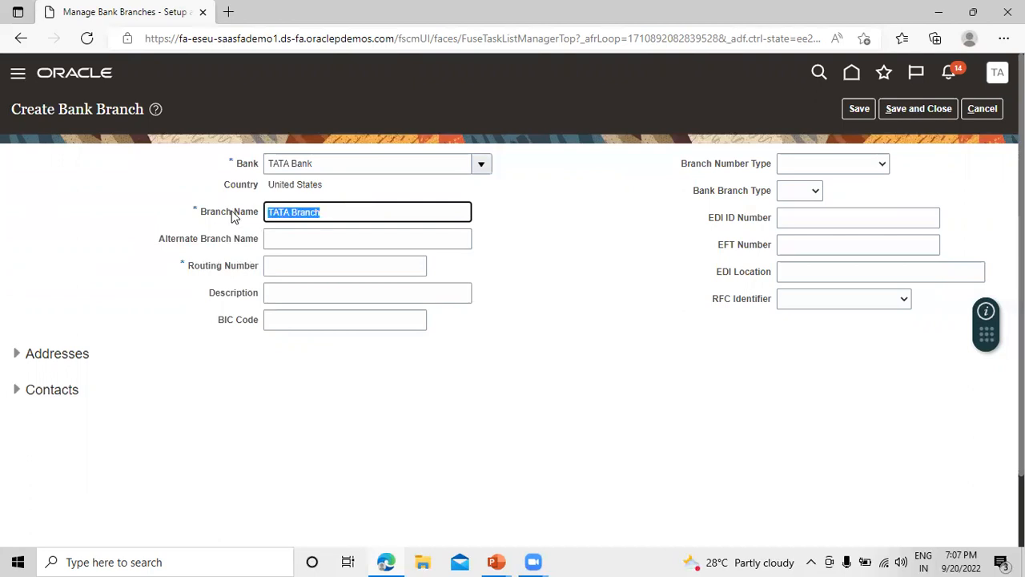
pyautogui.click(475, 395)
pyautogui.click(328, 268)
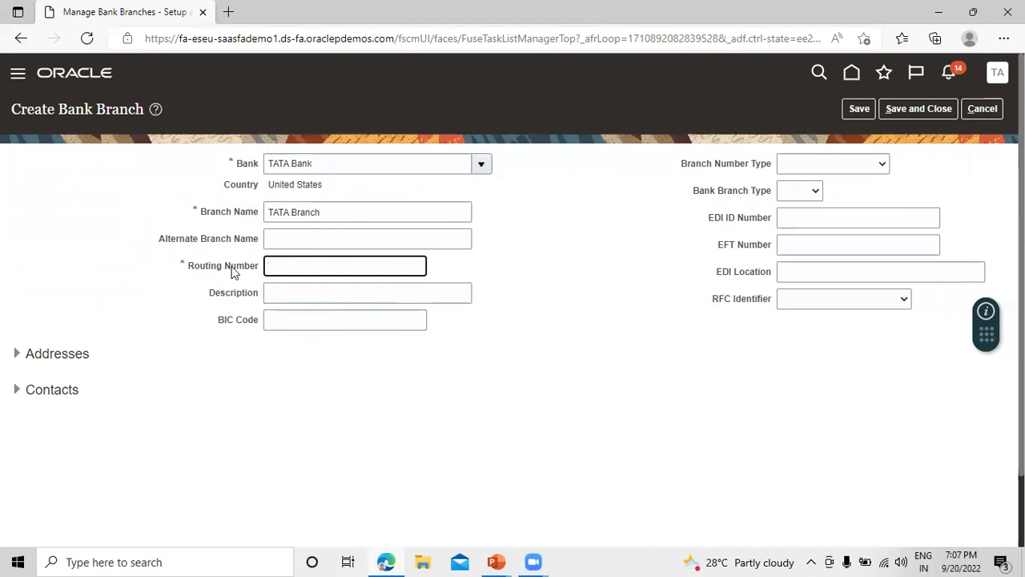
pyautogui.moveTo(270, 213); pyautogui.dragTo(355, 213)
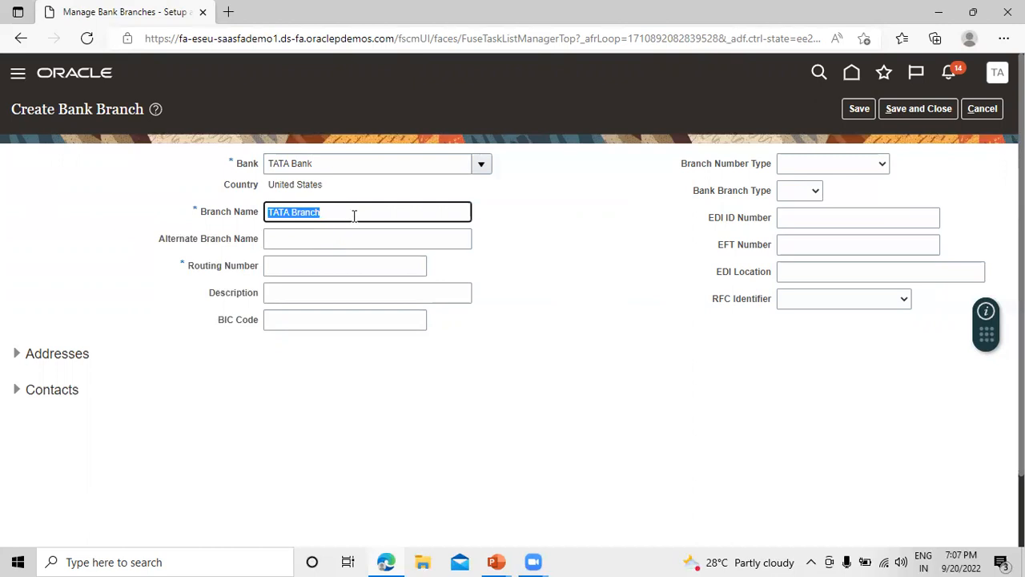
pyautogui.click(345, 264)
pyautogui.write('125487')
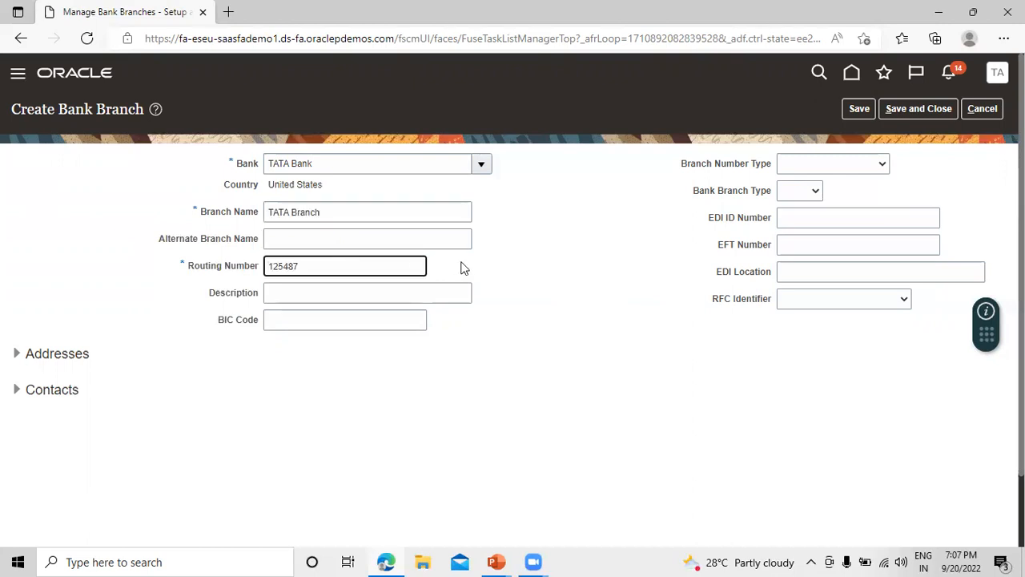
pyautogui.click(575, 347)
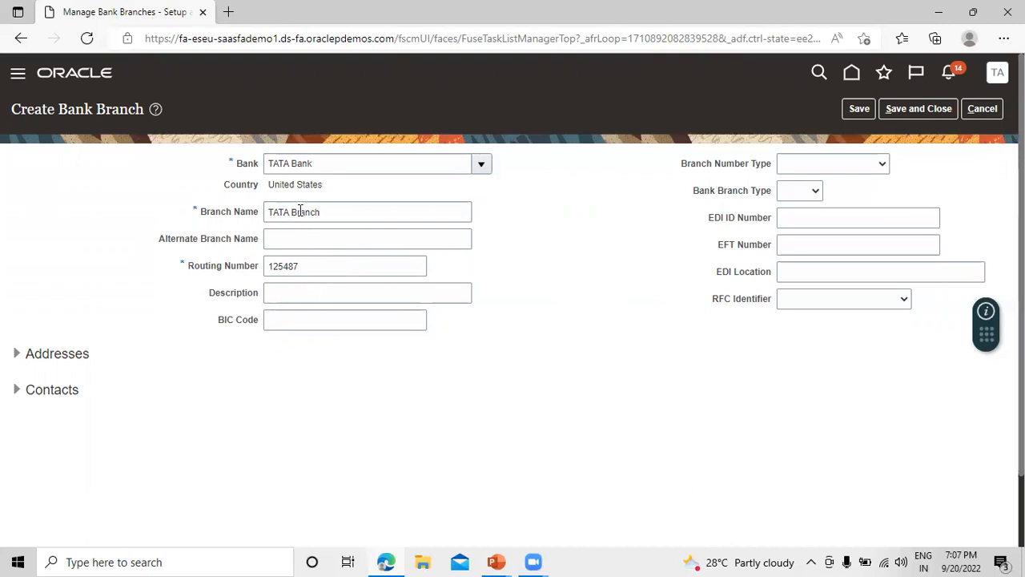
# Check the branch number type options without choosing one, and save and close the bank branch.
pyautogui.click(836, 160)
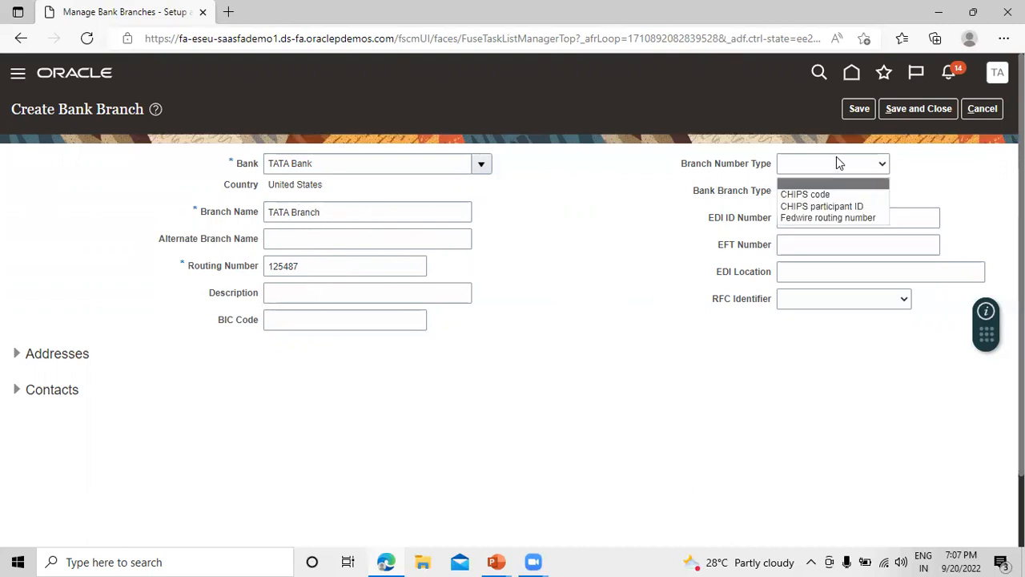
pyautogui.click(941, 167)
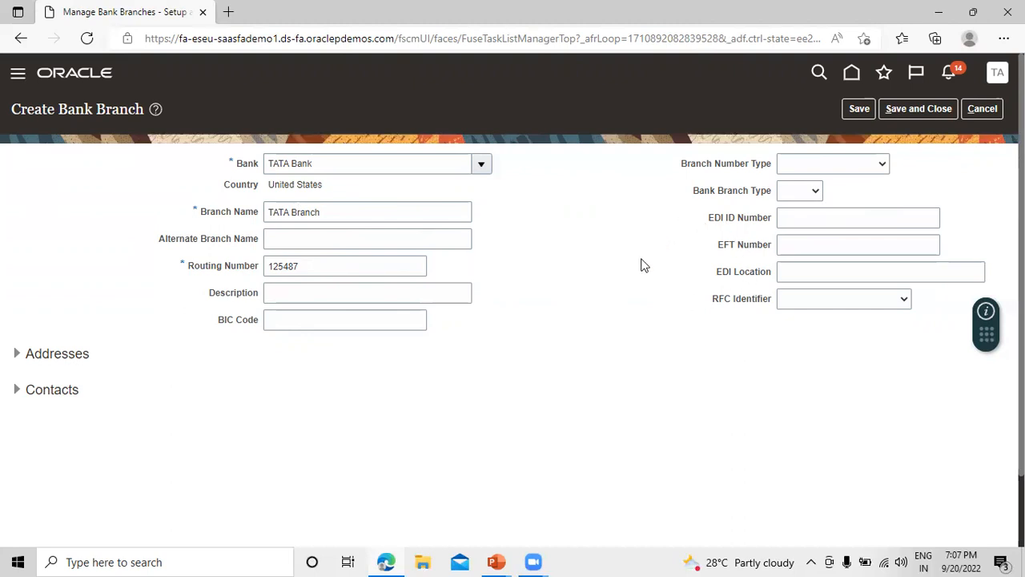
pyautogui.scroll(-2, 600, 352)
pyautogui.scroll(2, 593, 349)
pyautogui.scroll(-2, 481, 361)
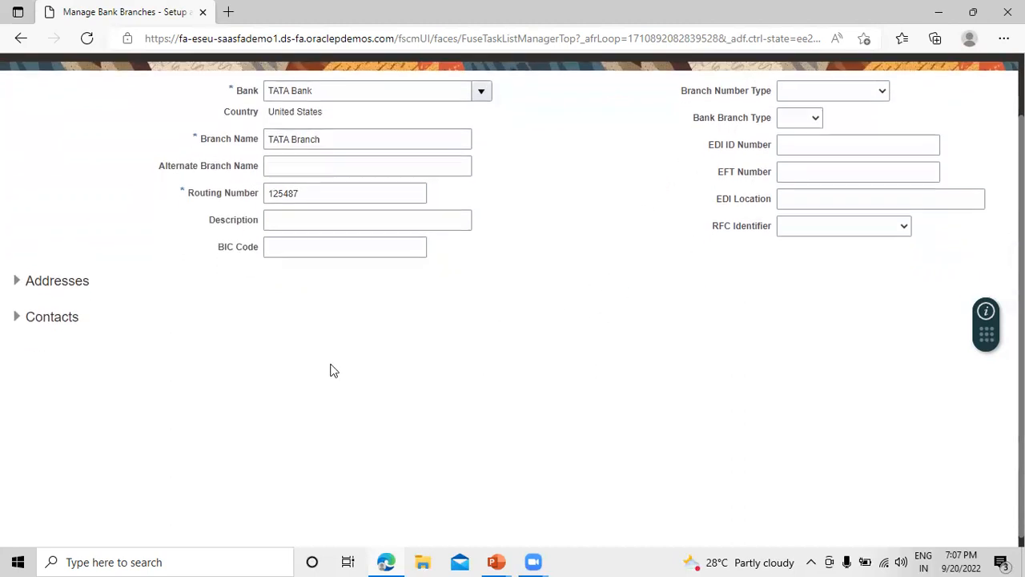
pyautogui.scroll(2, 72, 280)
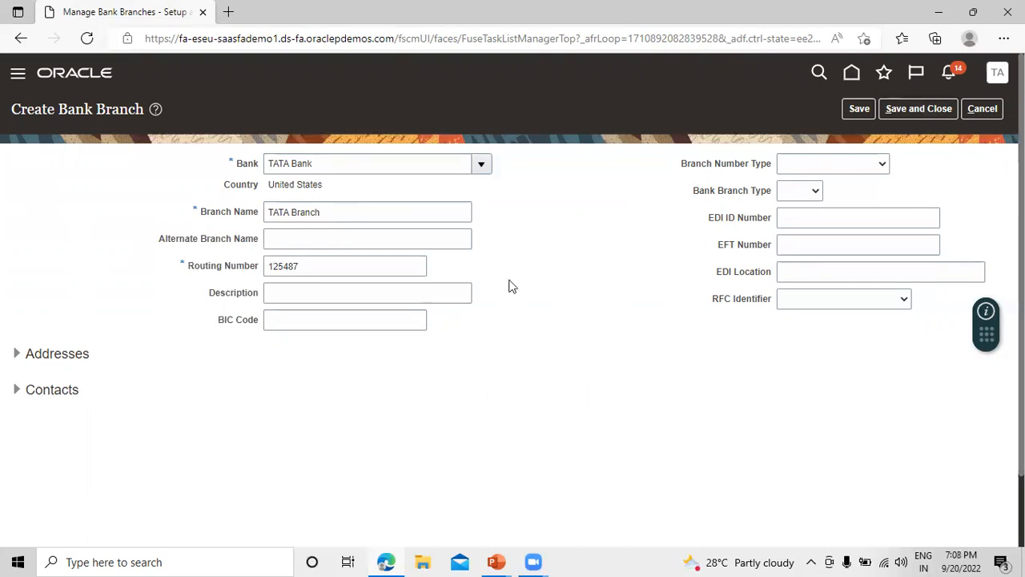
pyautogui.click(925, 108)
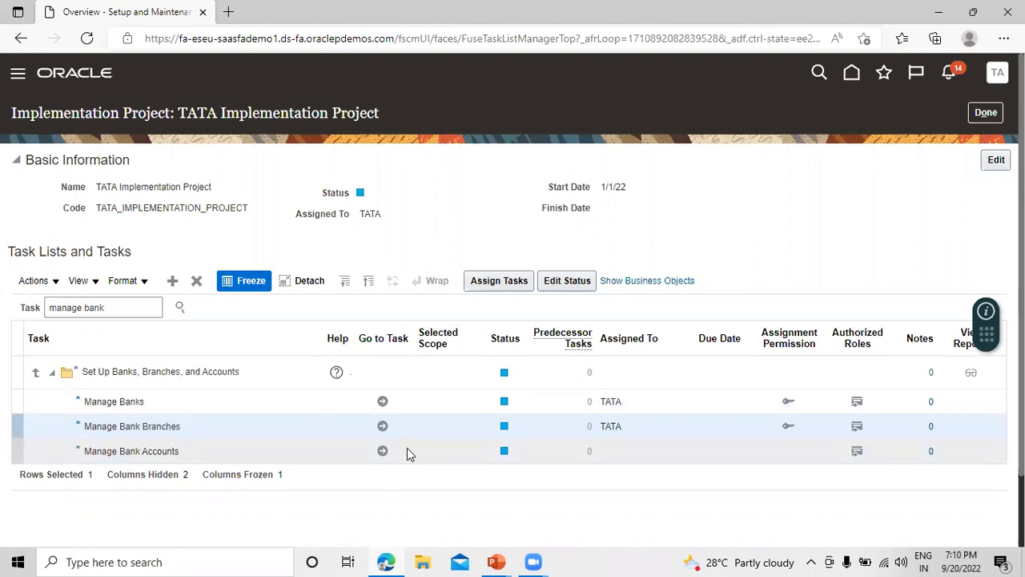
# Open the Manage Bank Accounts task, start a new bank account and search the branches for tata to assign TATA Branch.
pyautogui.click(382, 450)
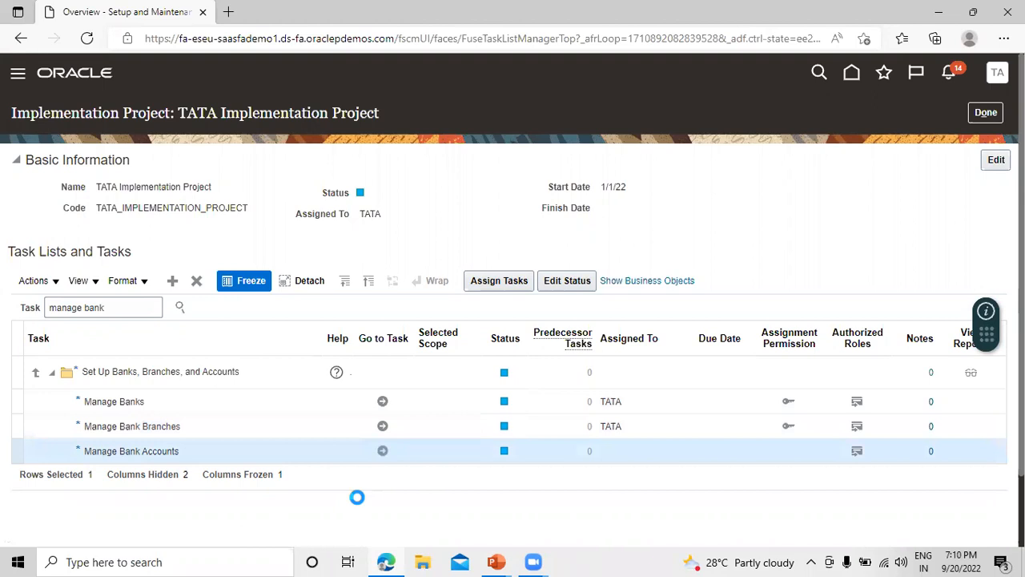
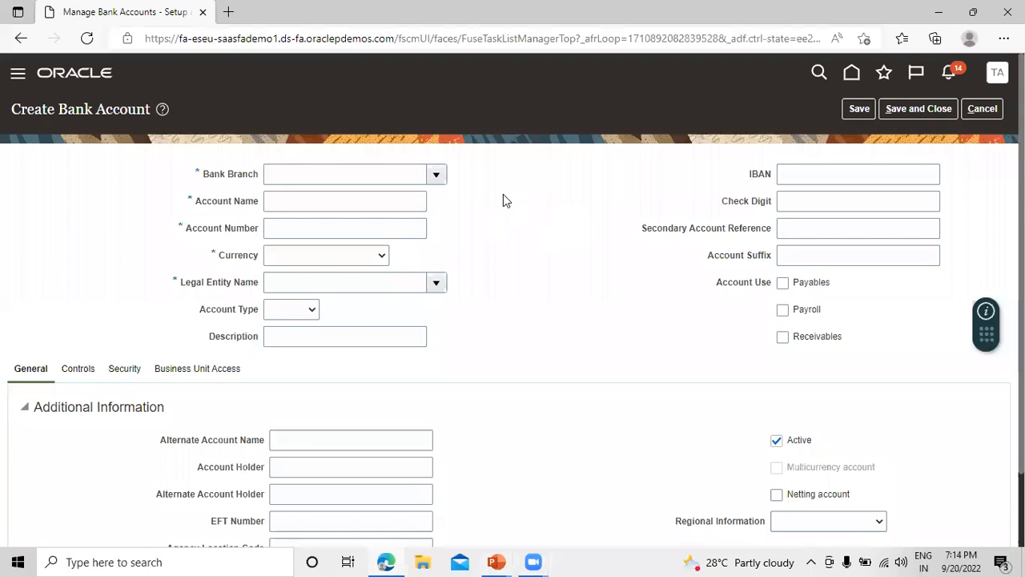
pyautogui.click(436, 175)
pyautogui.click(282, 424)
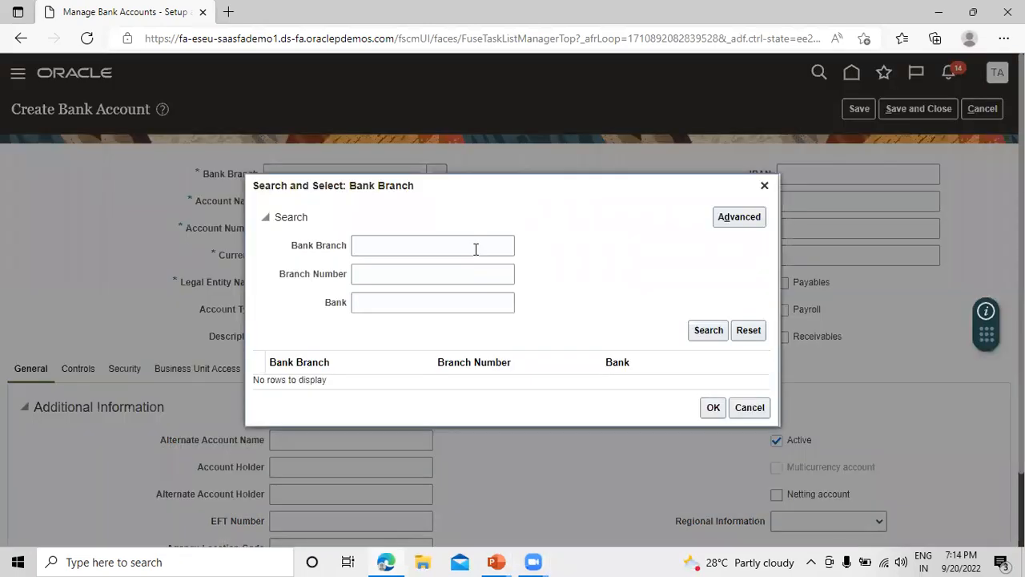
pyautogui.click(476, 245)
pyautogui.write('tata')
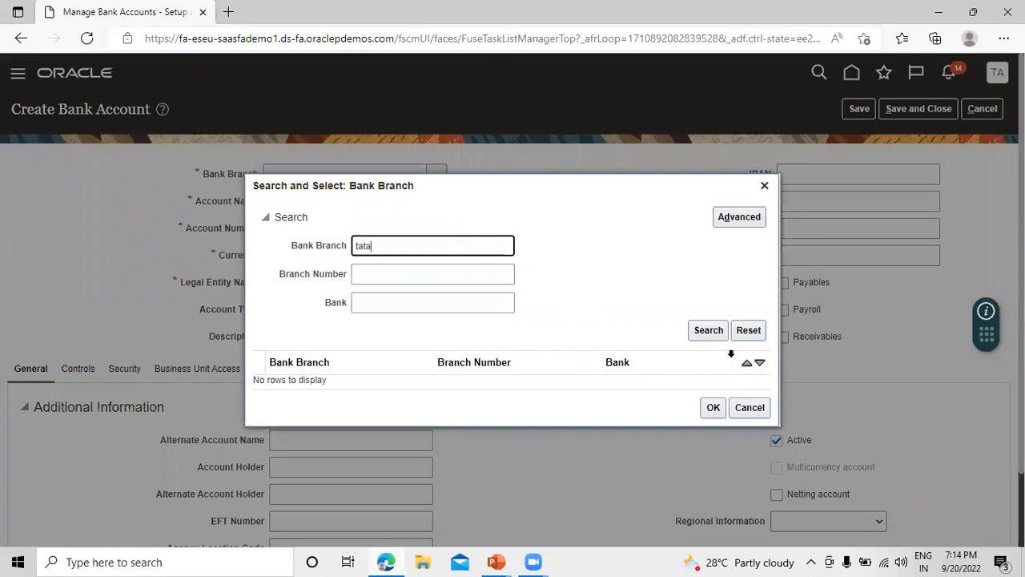
pyautogui.click(709, 332)
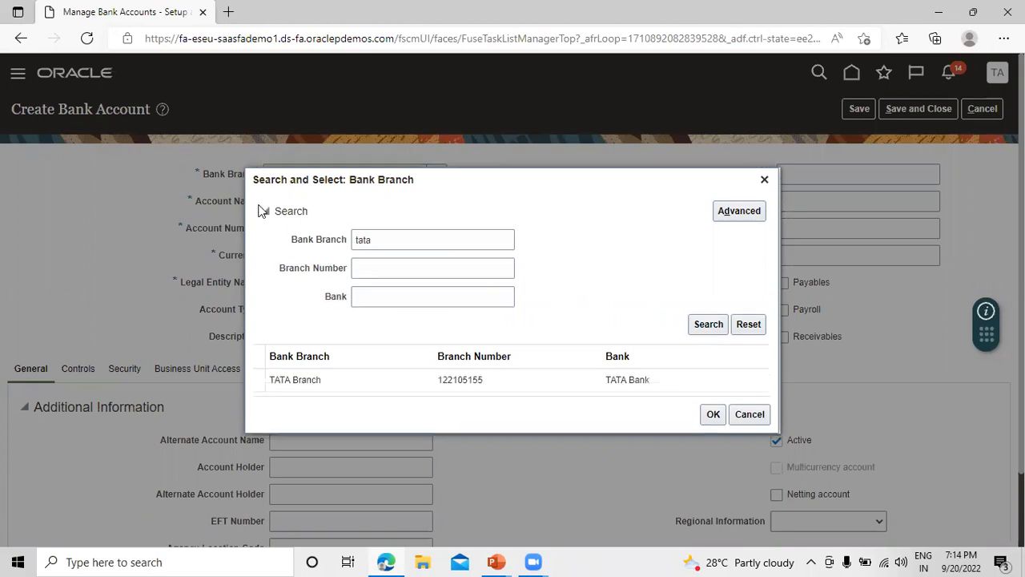
pyautogui.click(332, 375)
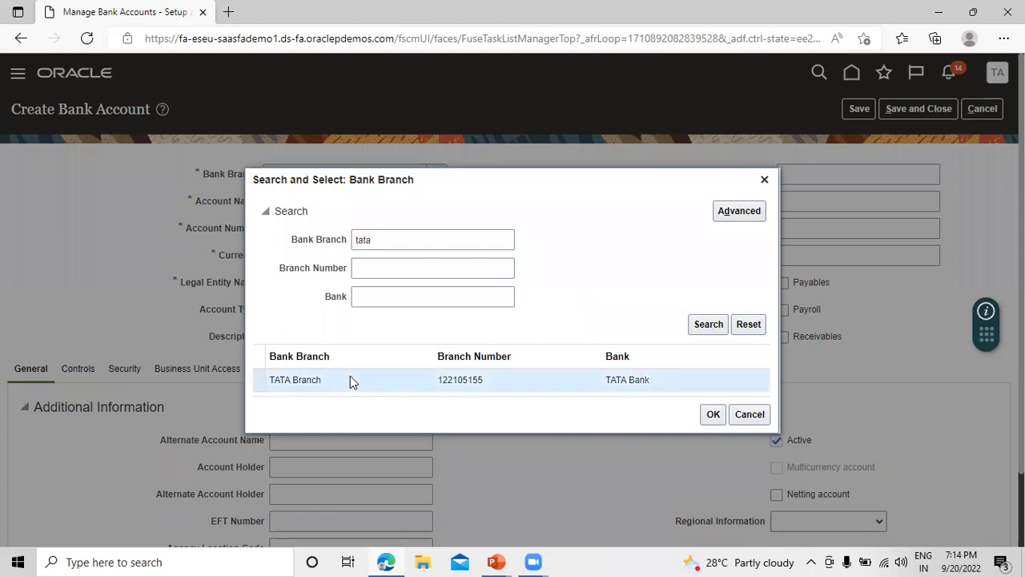
pyautogui.click(711, 414)
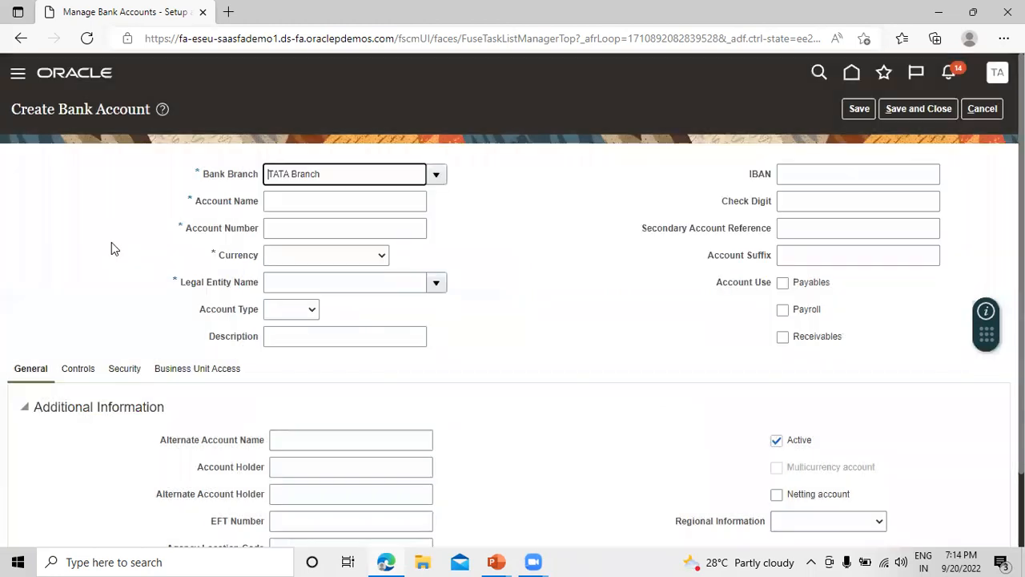
# Name the bank account TATA Account, enter its account number and set the currency to USD - US Dollar.
pyautogui.click(357, 205)
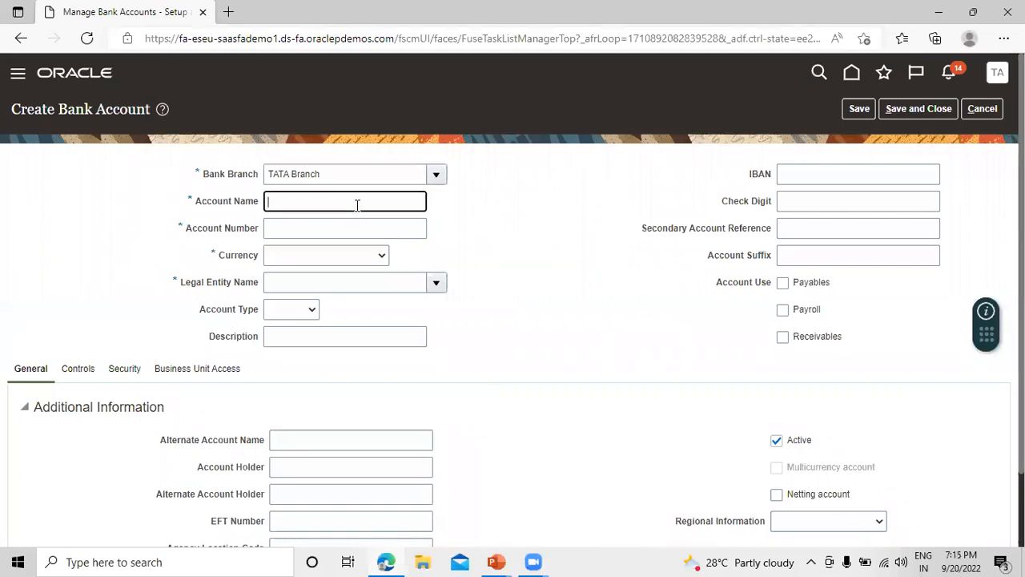
pyautogui.write('TATA Account')
pyautogui.click(326, 233)
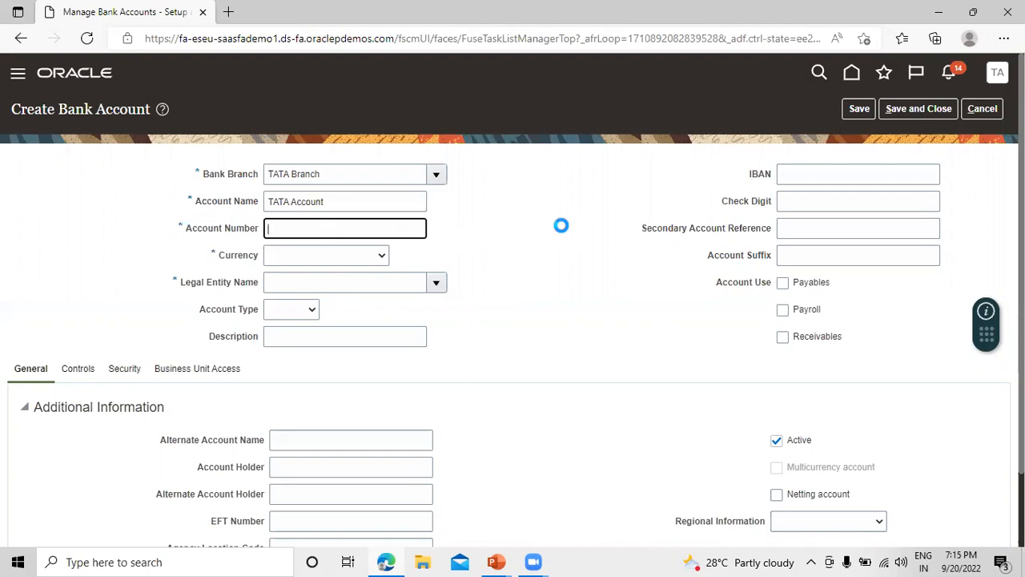
pyautogui.write('2578964')
pyautogui.click(518, 230)
pyautogui.click(383, 256)
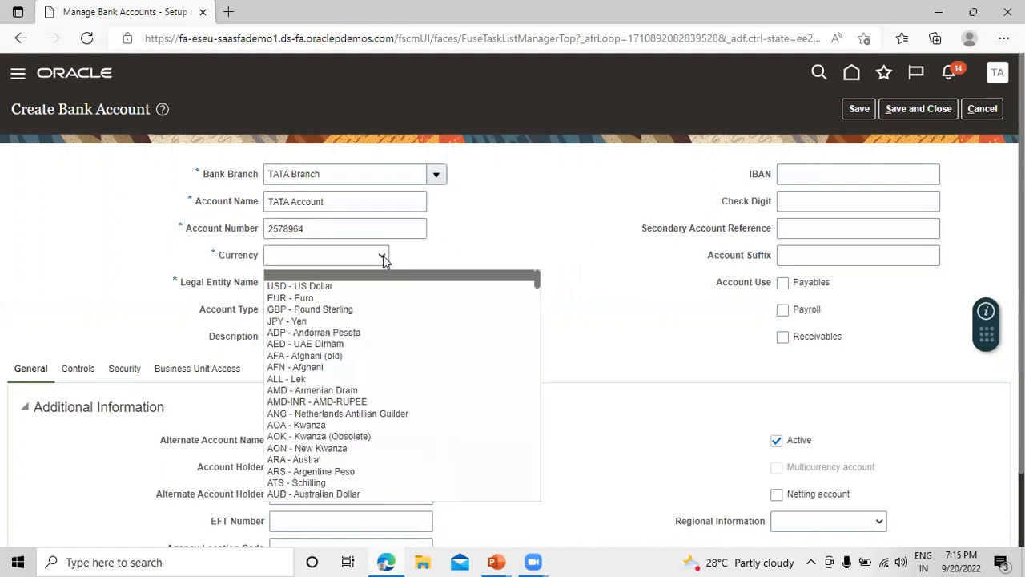
pyautogui.click(425, 284)
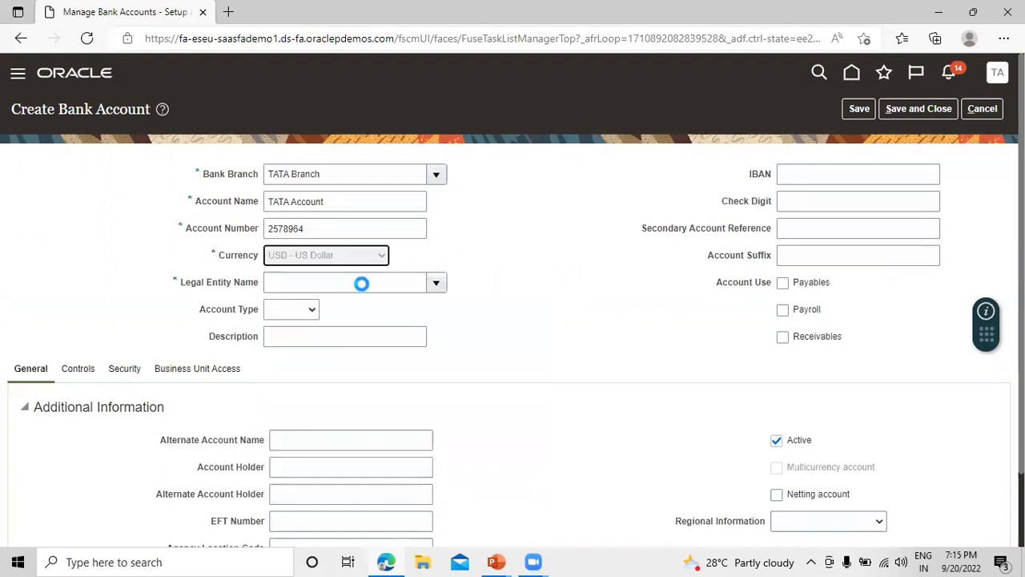
# Search the legal entities for tata and assign TATA US legal entity to the bank account.
pyautogui.click(437, 284)
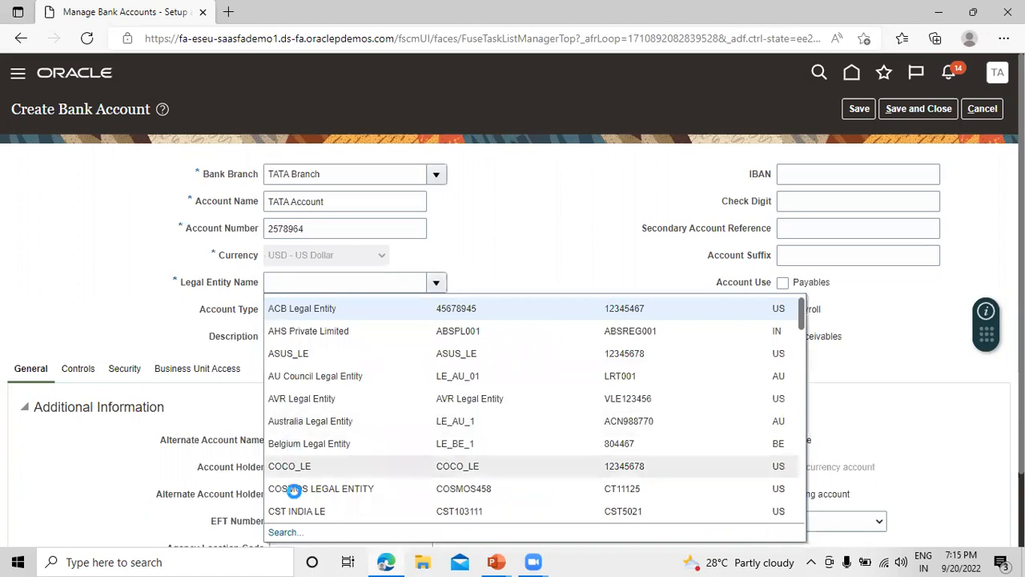
pyautogui.click(285, 531)
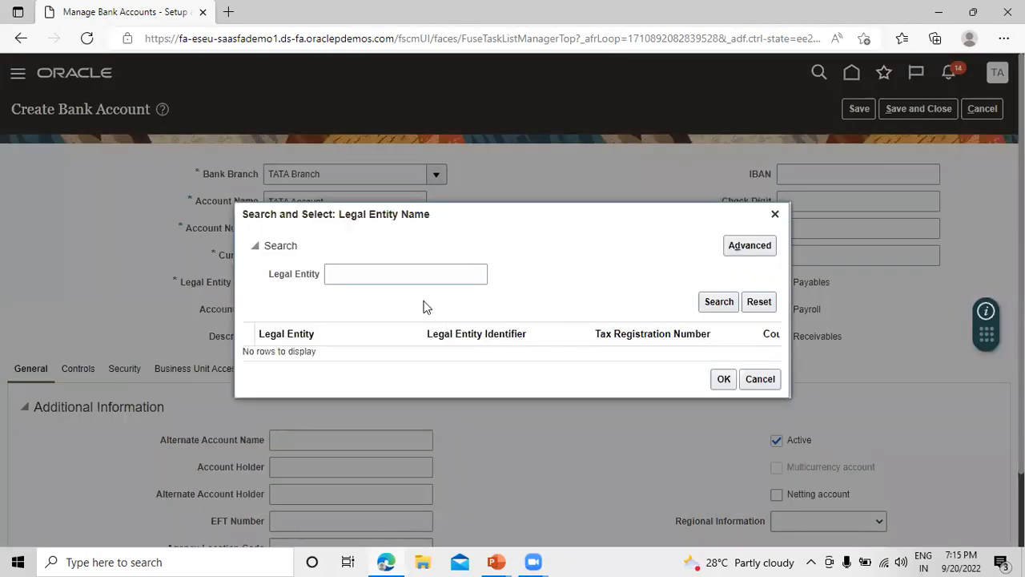
pyautogui.click(420, 277)
pyautogui.write('tata')
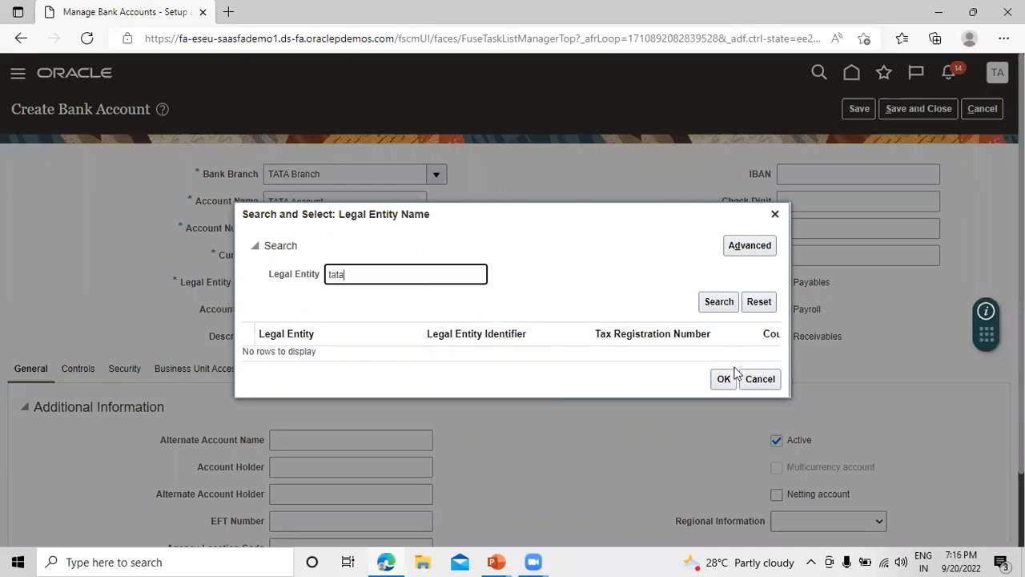
pyautogui.click(717, 307)
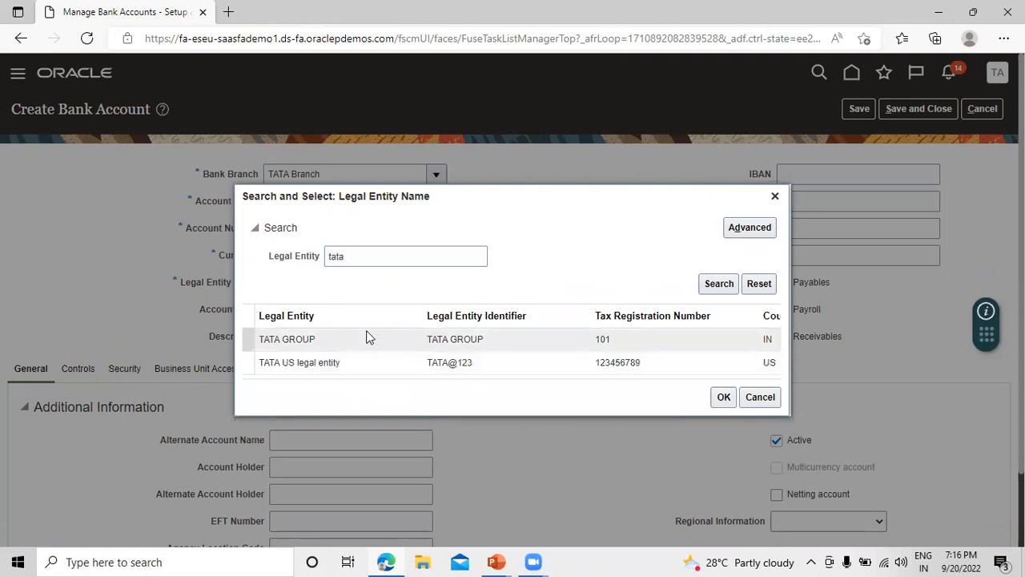
pyautogui.click(360, 365)
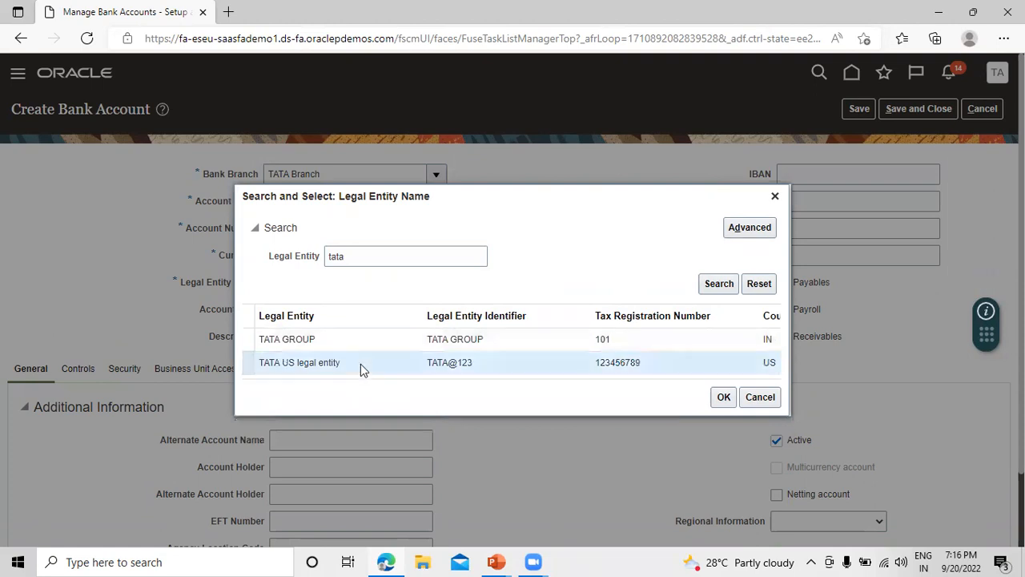
pyautogui.click(723, 396)
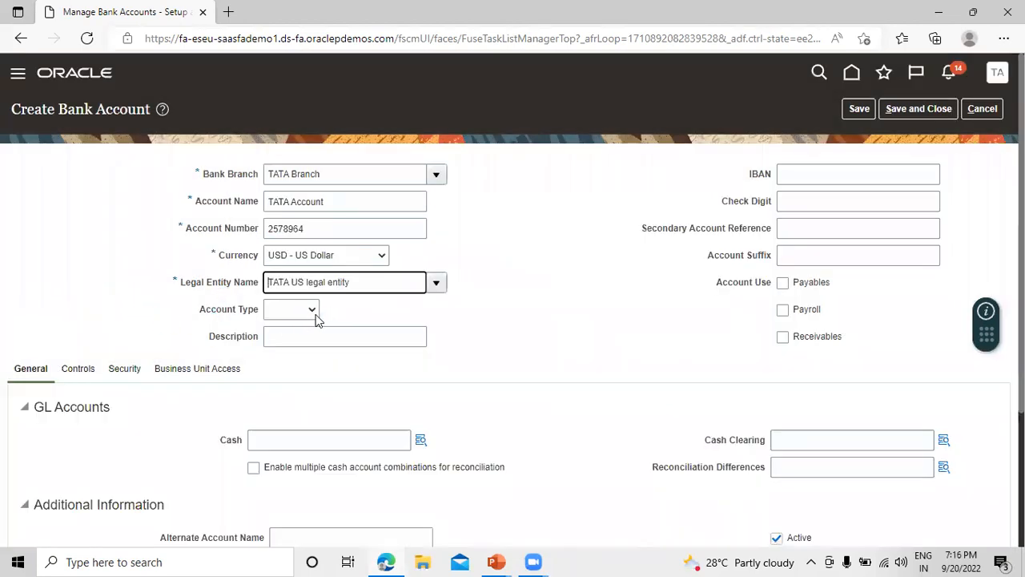
# Check the account type options without choosing one, and enable the account for Payables and Receivables use.
pyautogui.click(311, 309)
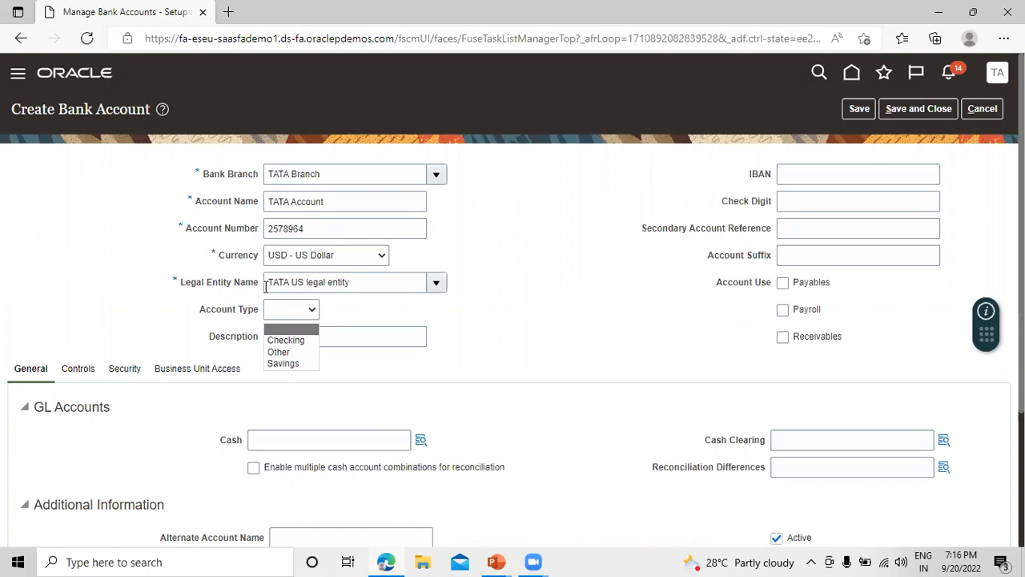
pyautogui.click(473, 322)
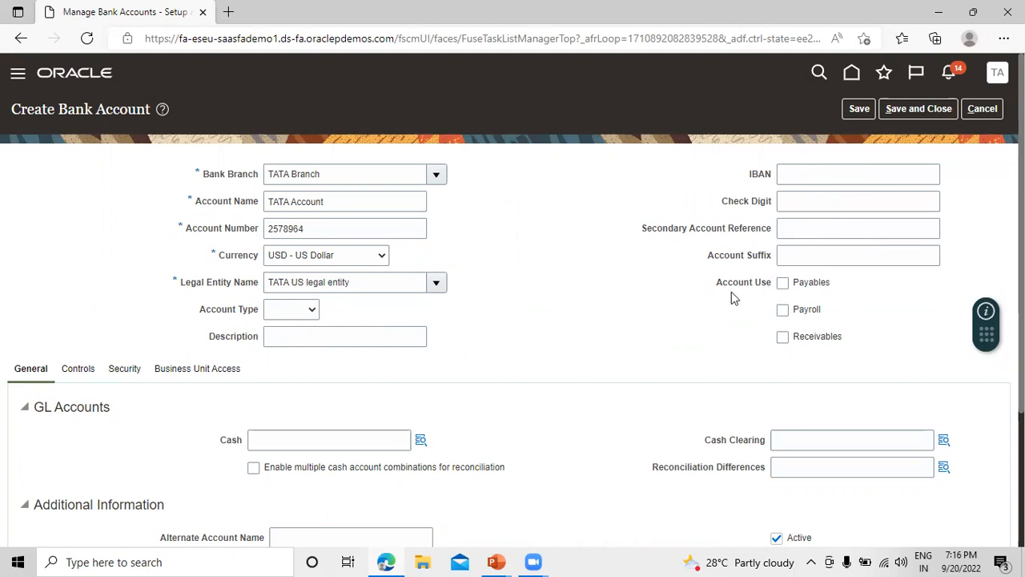
pyautogui.click(782, 284)
pyautogui.click(783, 338)
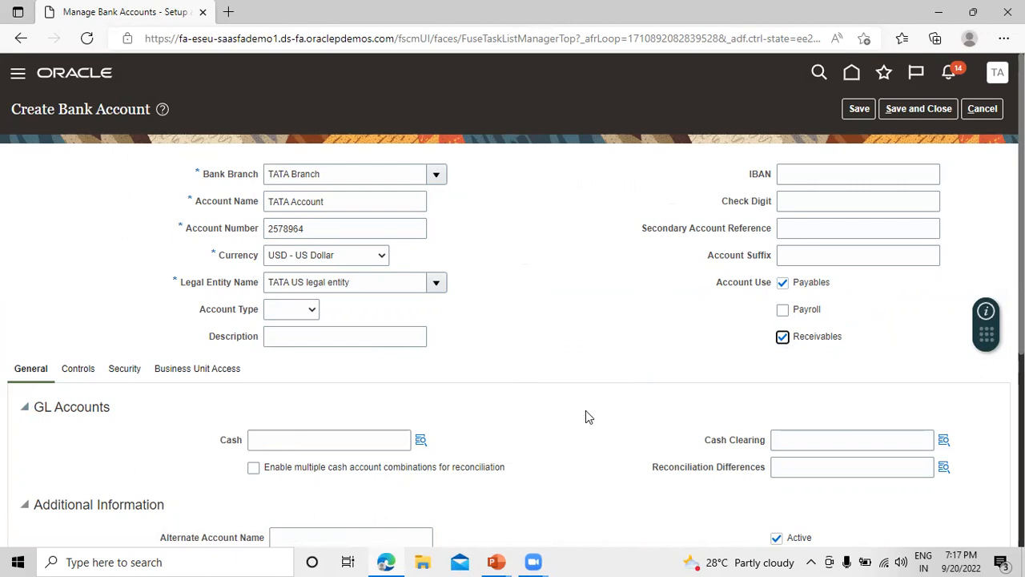
pyautogui.scroll(-1, 586, 416)
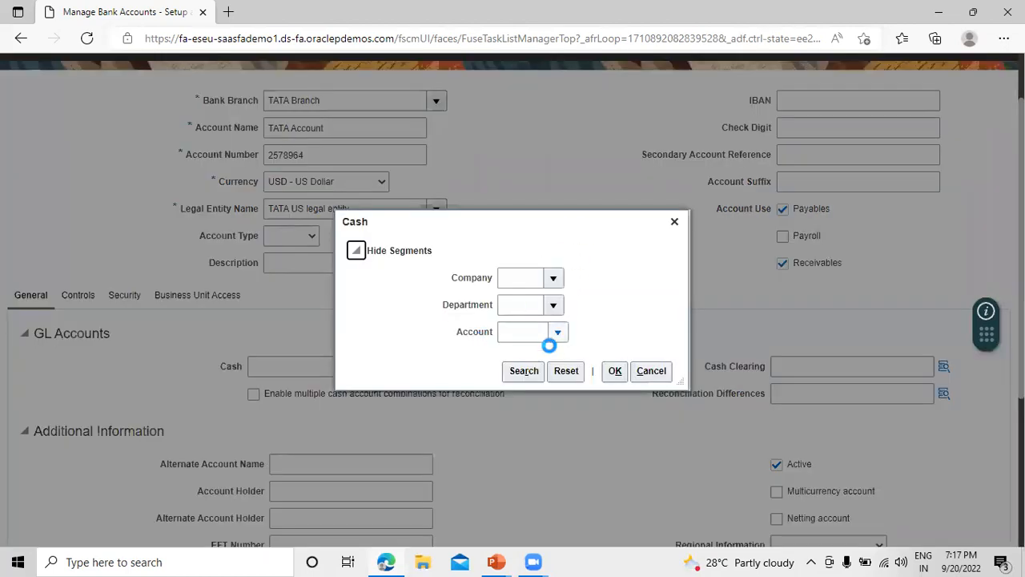
pyautogui.click(530, 375)
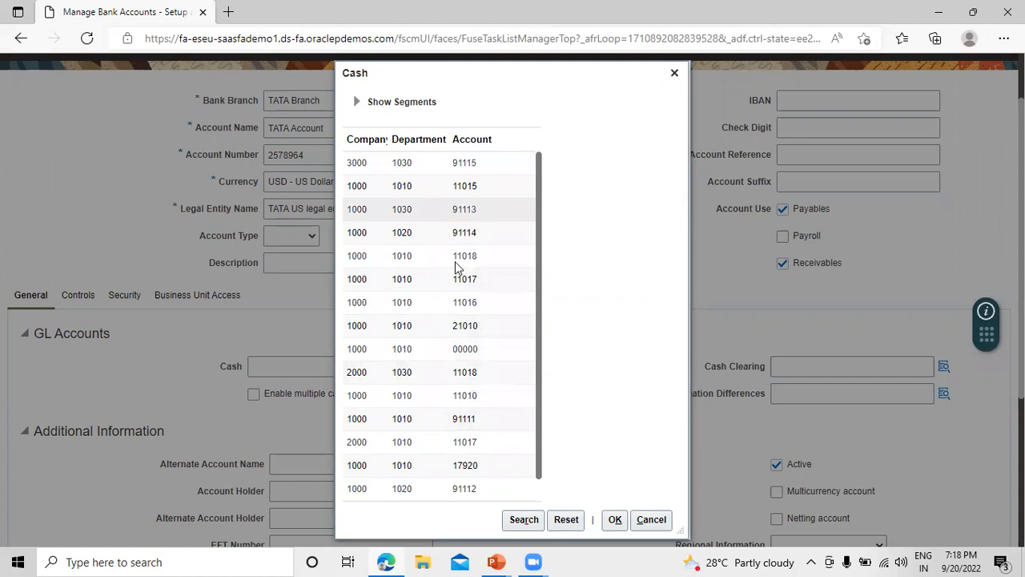
pyautogui.click(431, 393)
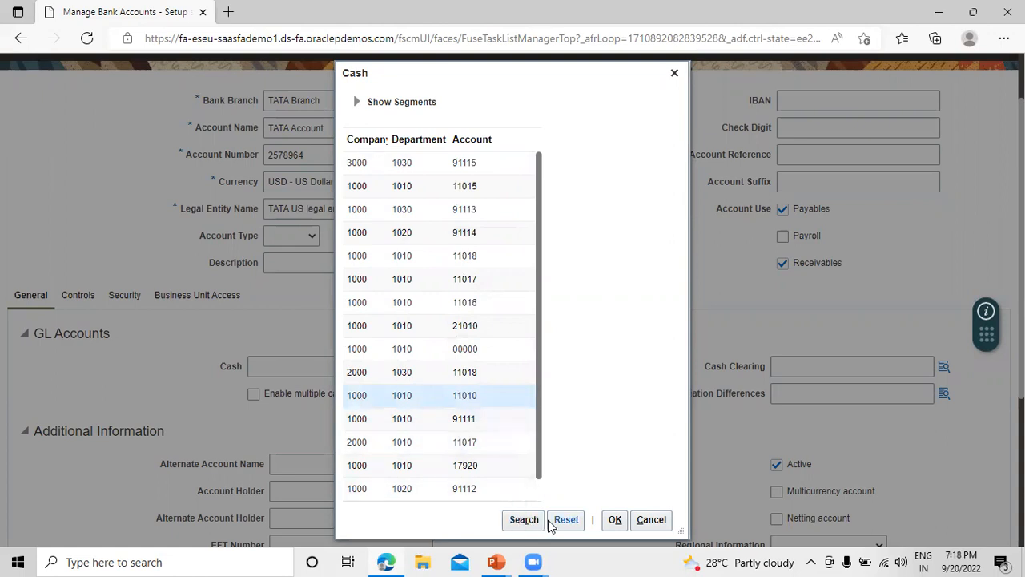
pyautogui.click(615, 520)
pyautogui.click(614, 519)
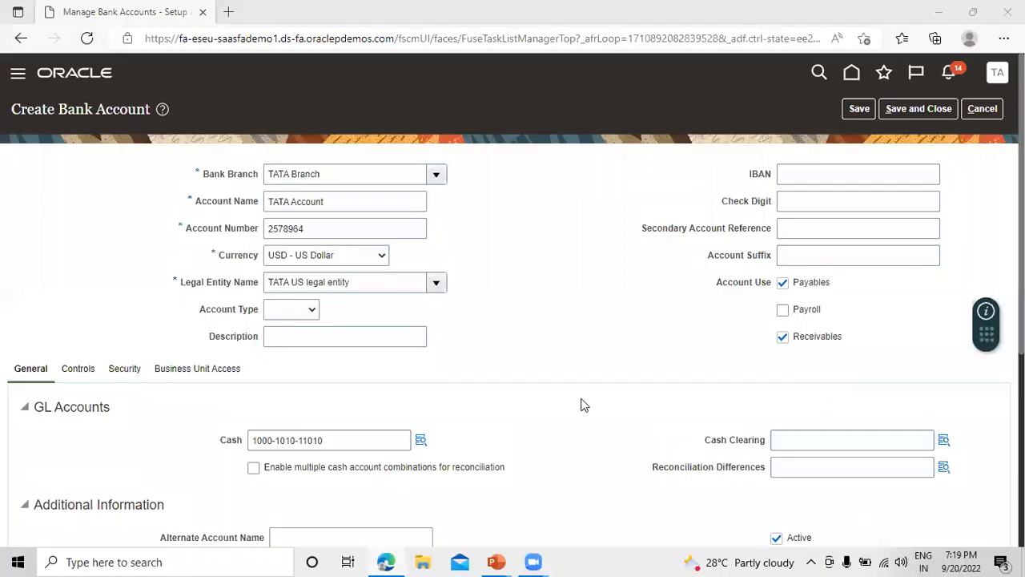
# Add a payment document named Ckeck to the bank account with Numbered Stock as its paper stock type.
pyautogui.scroll(-5, 574, 388)
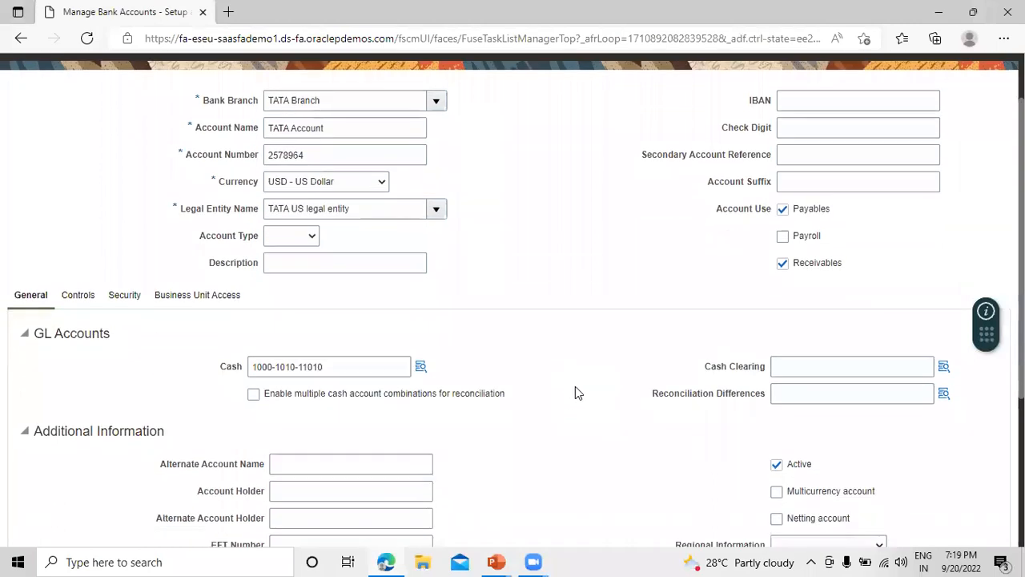
pyautogui.scroll(-1, 575, 388)
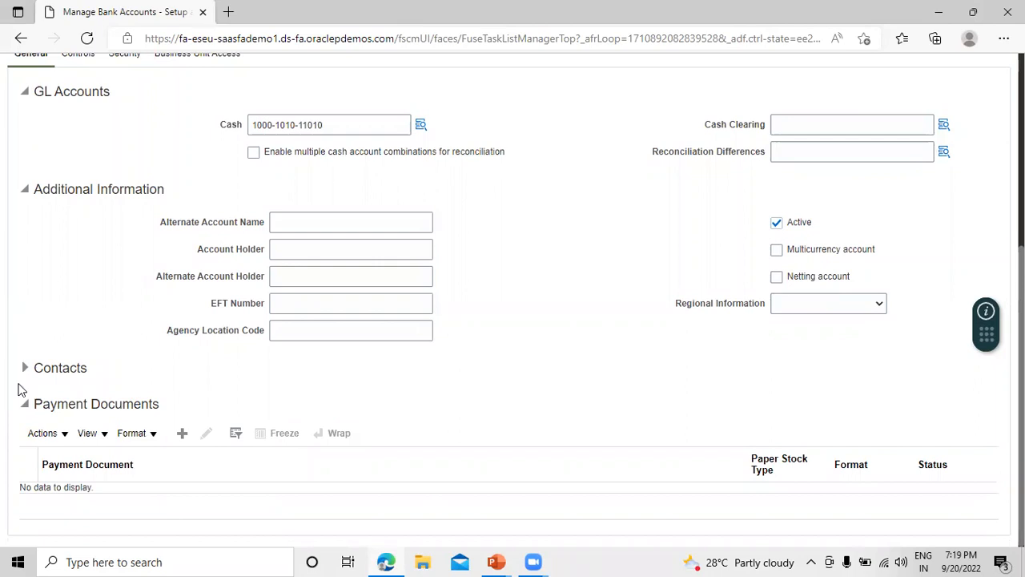
pyautogui.click(182, 433)
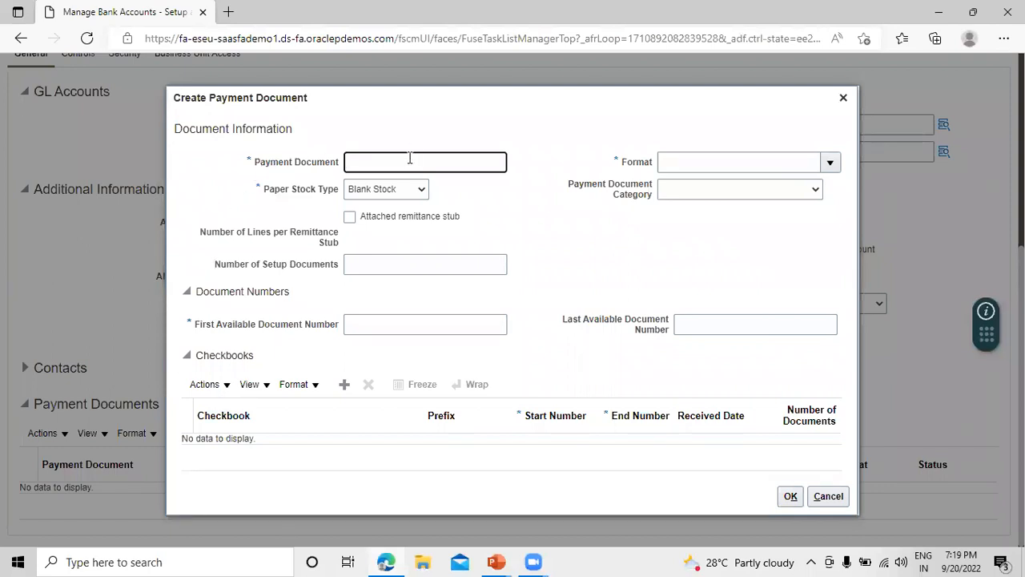
pyautogui.write('Ckeck')
pyautogui.click(421, 190)
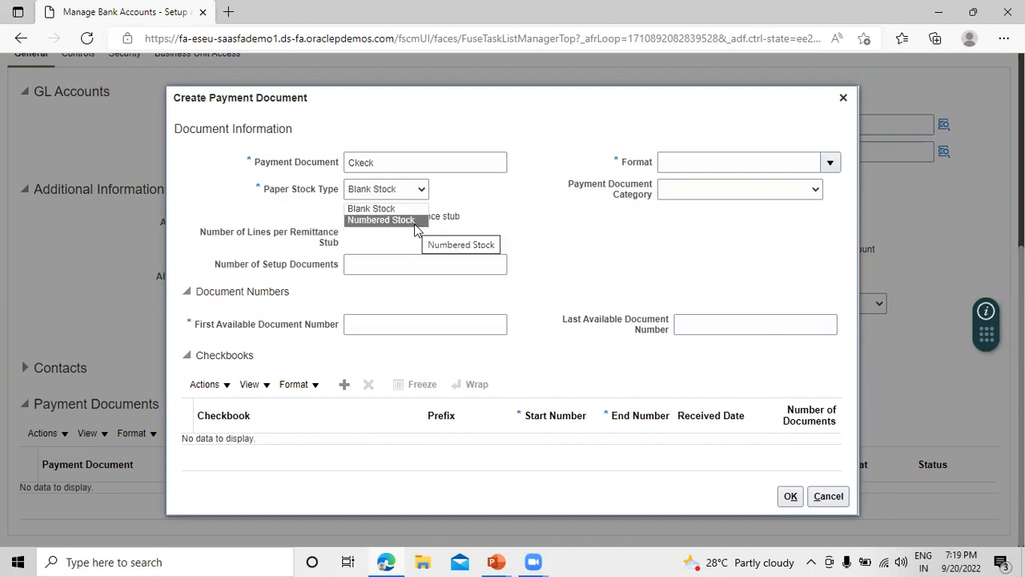
pyautogui.click(416, 224)
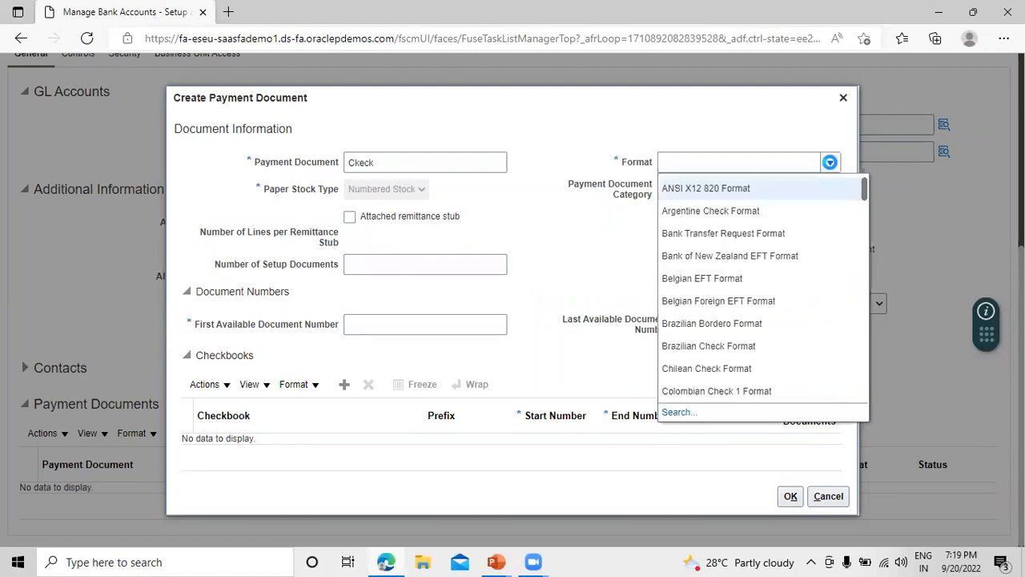
# Search the formats for sta and select Standard Check Format for the payment document.
pyautogui.click(679, 411)
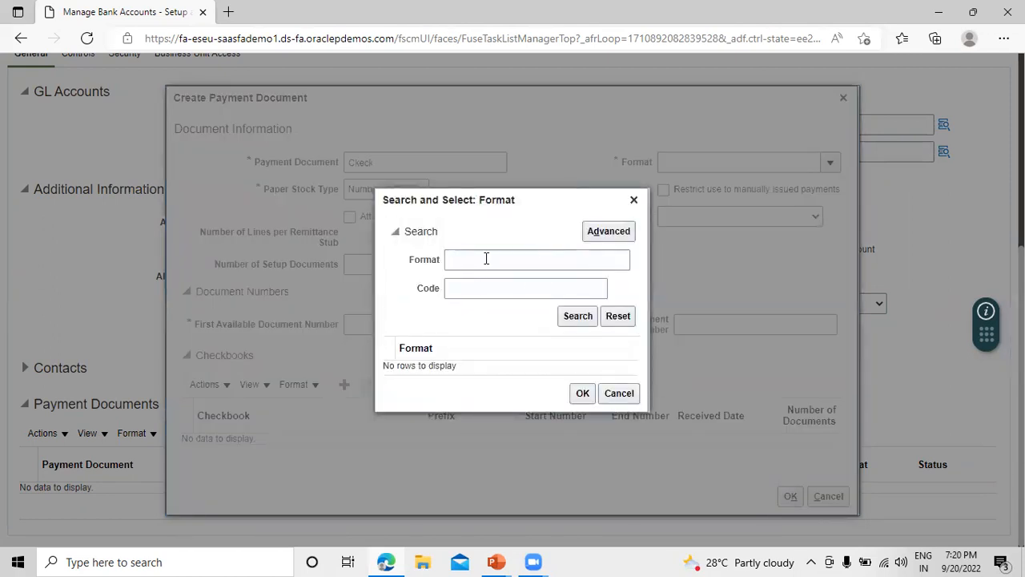
pyautogui.click(486, 258)
pyautogui.write('s')
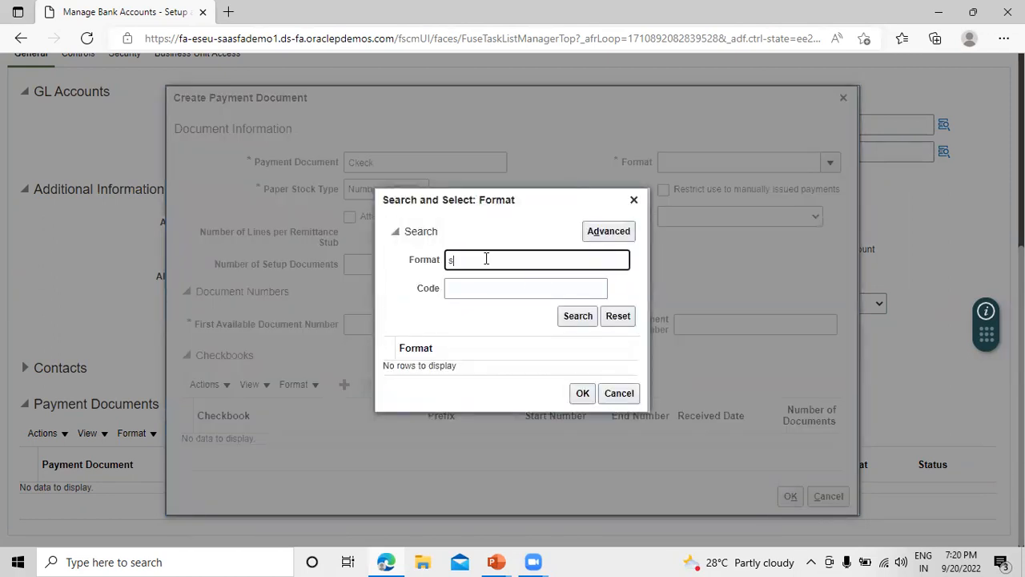
pyautogui.write('ta')
pyautogui.click(574, 316)
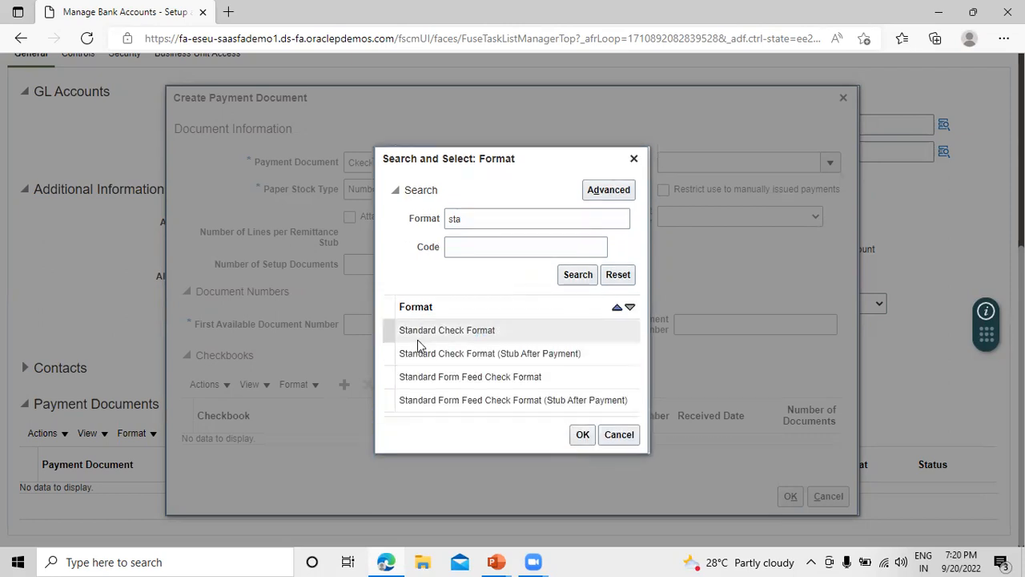
pyautogui.click(532, 334)
pyautogui.click(583, 434)
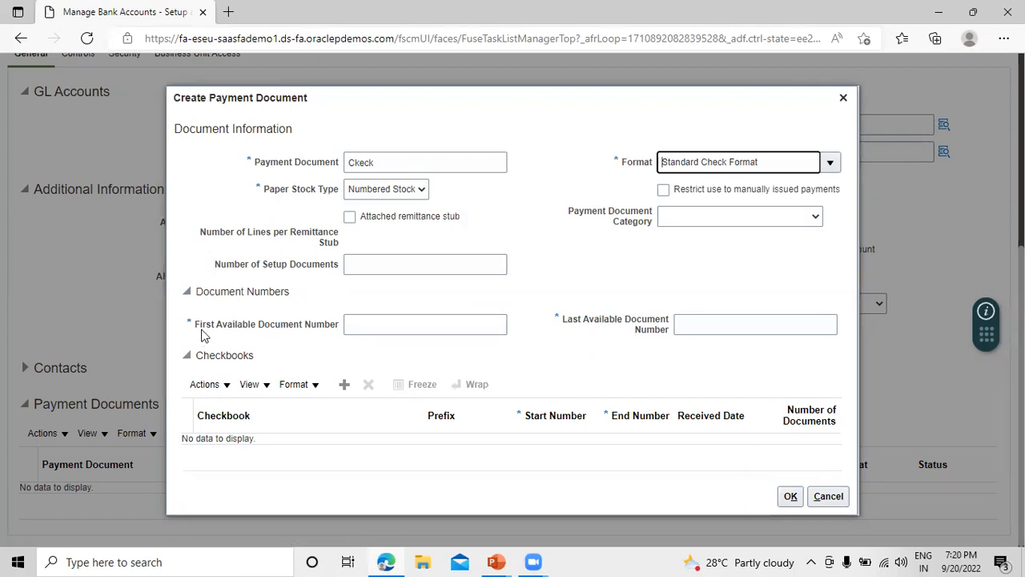
# Set the payment document's available document numbers from 100 to 999 and add the document to the bank account.
pyautogui.click(361, 318)
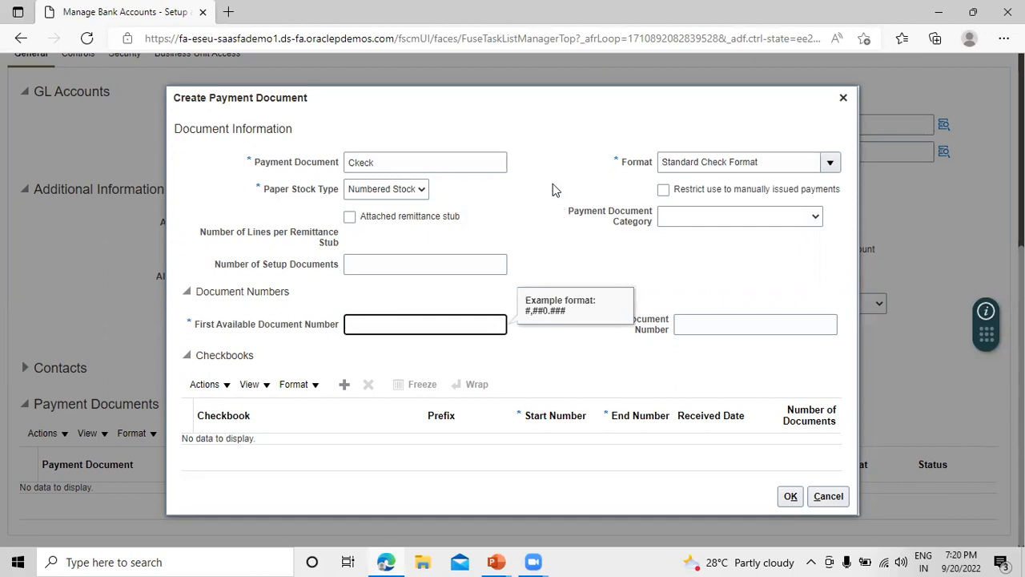
pyautogui.write('100')
pyautogui.click(686, 325)
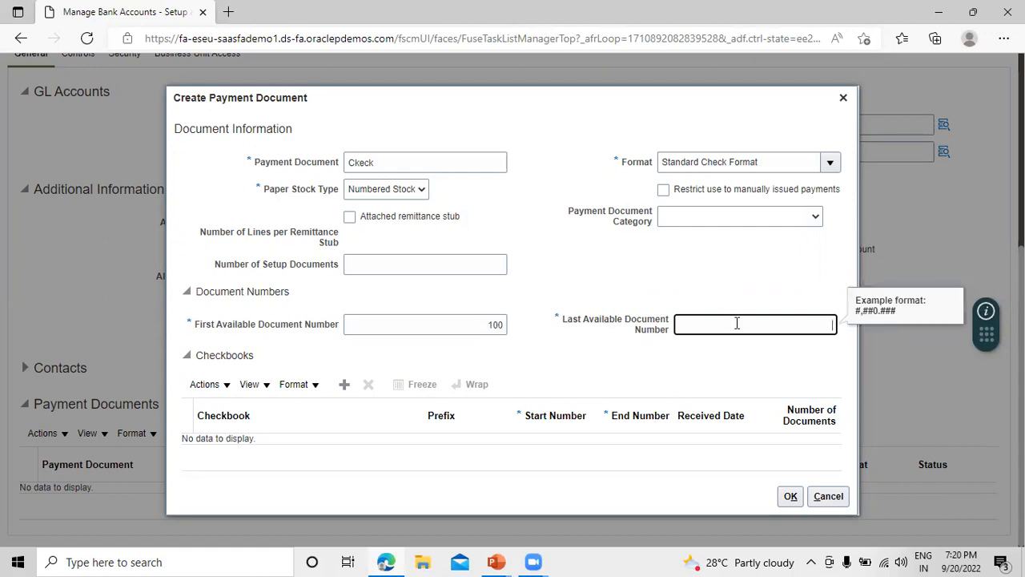
pyautogui.write('999')
pyautogui.click(684, 362)
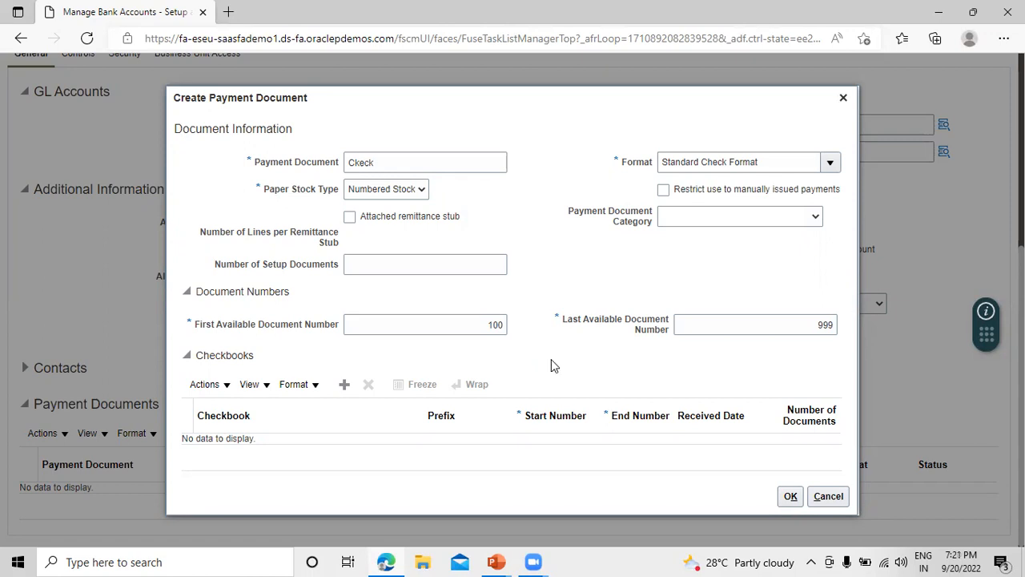
pyautogui.click(789, 496)
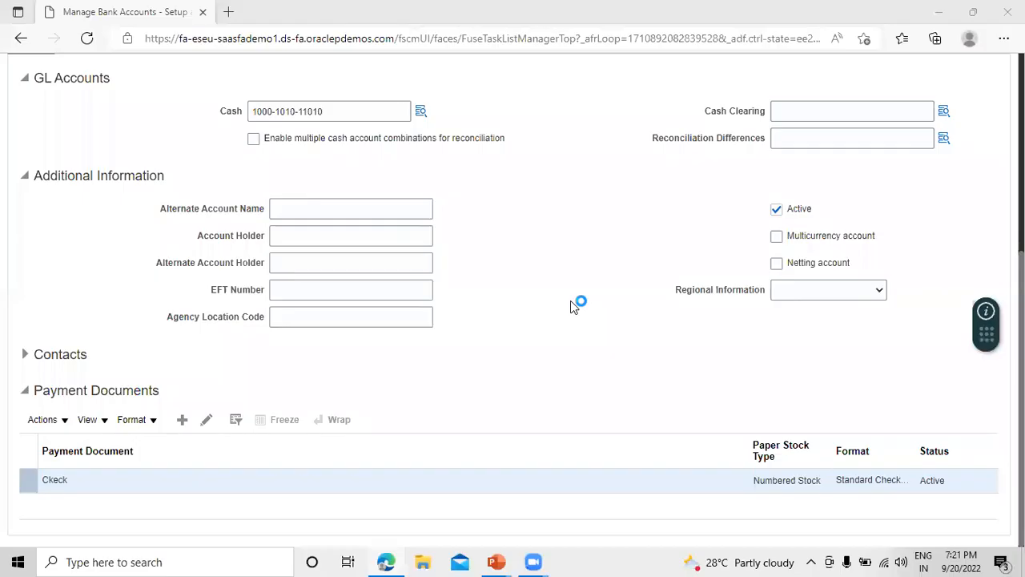
# Review the bank account's cash management, statement processing, and Payables and Receivables controls, and open its security settings.
pyautogui.scroll(5, 565, 422)
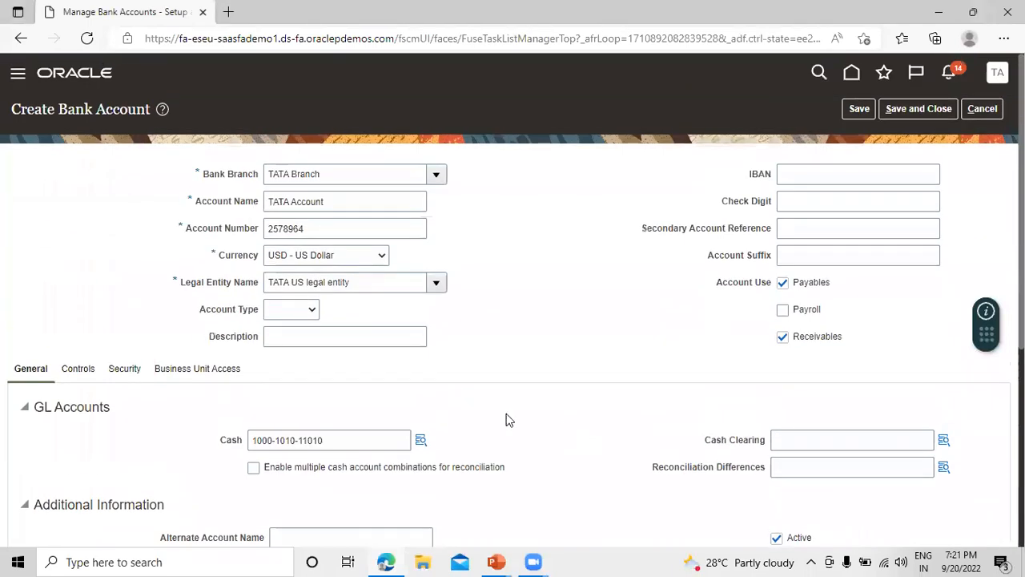
pyautogui.click(75, 371)
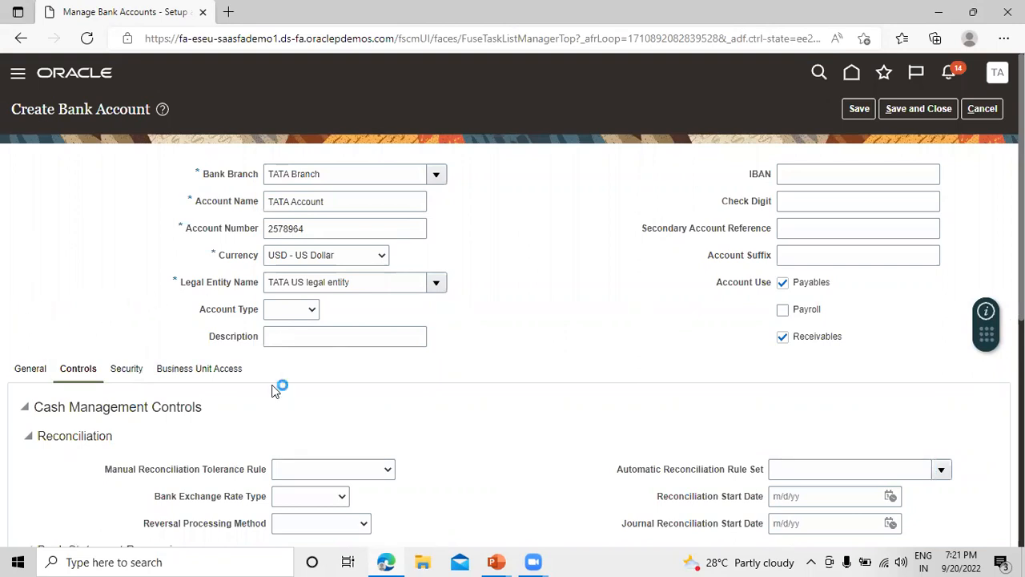
pyautogui.scroll(-2, 313, 389)
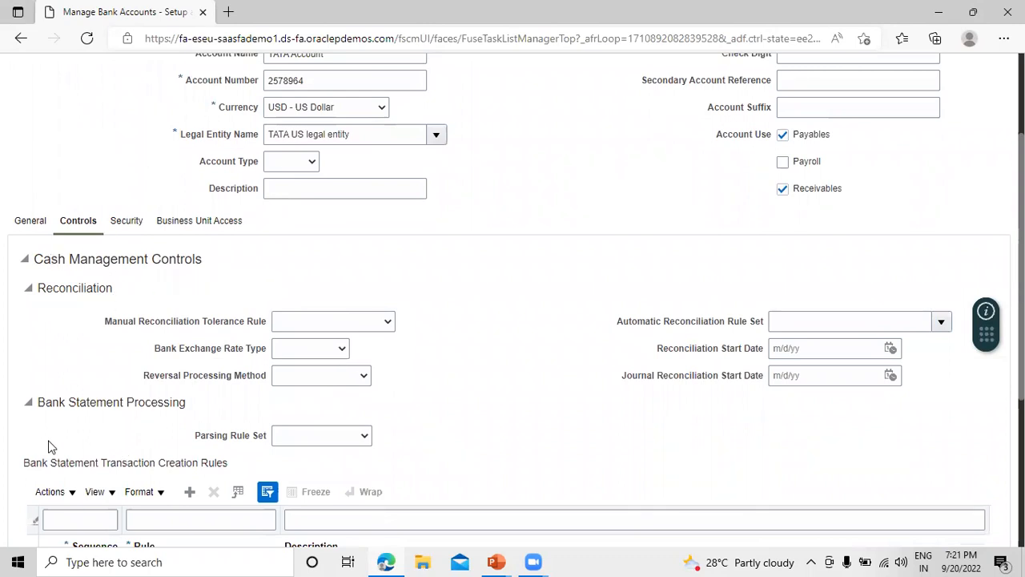
pyautogui.scroll(-3, 464, 420)
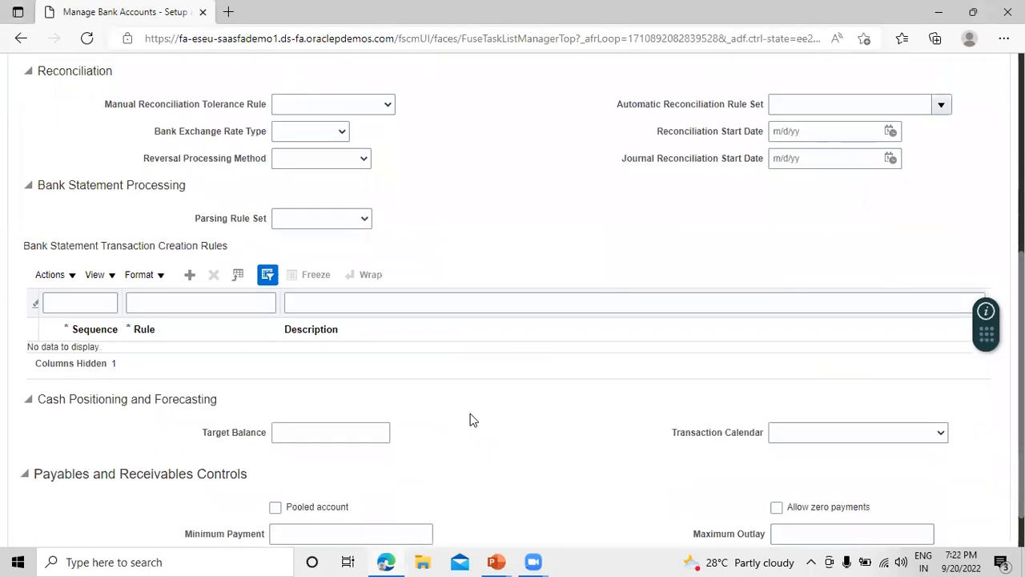
pyautogui.scroll(5, 496, 428)
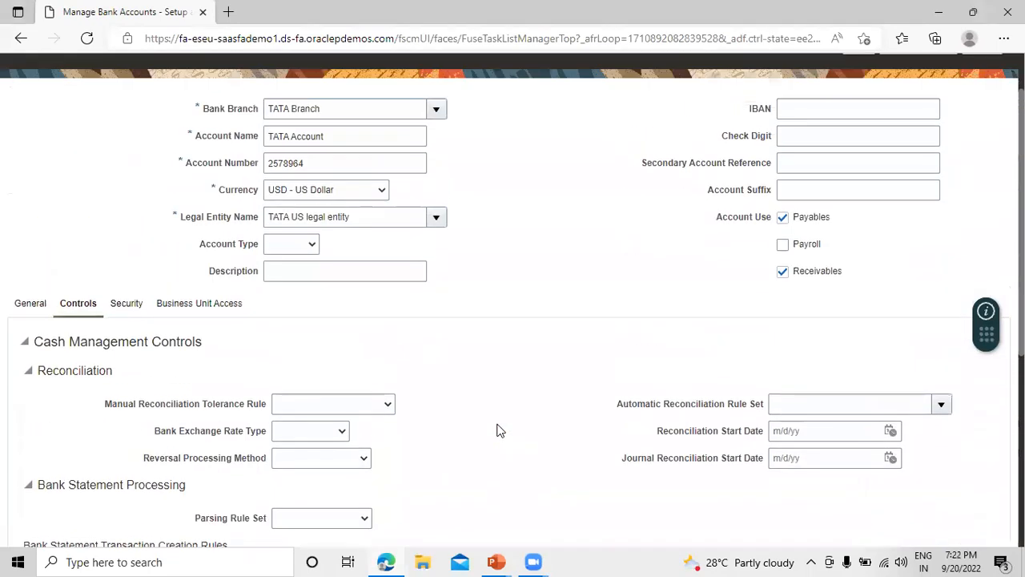
pyautogui.scroll(-5, 496, 428)
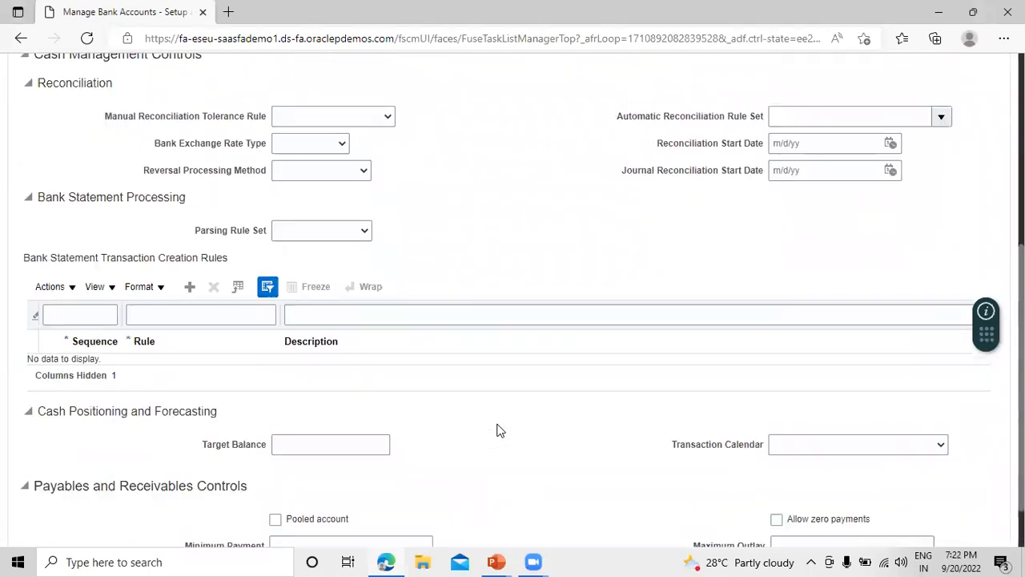
pyautogui.scroll(5, 86, 239)
pyautogui.click(126, 369)
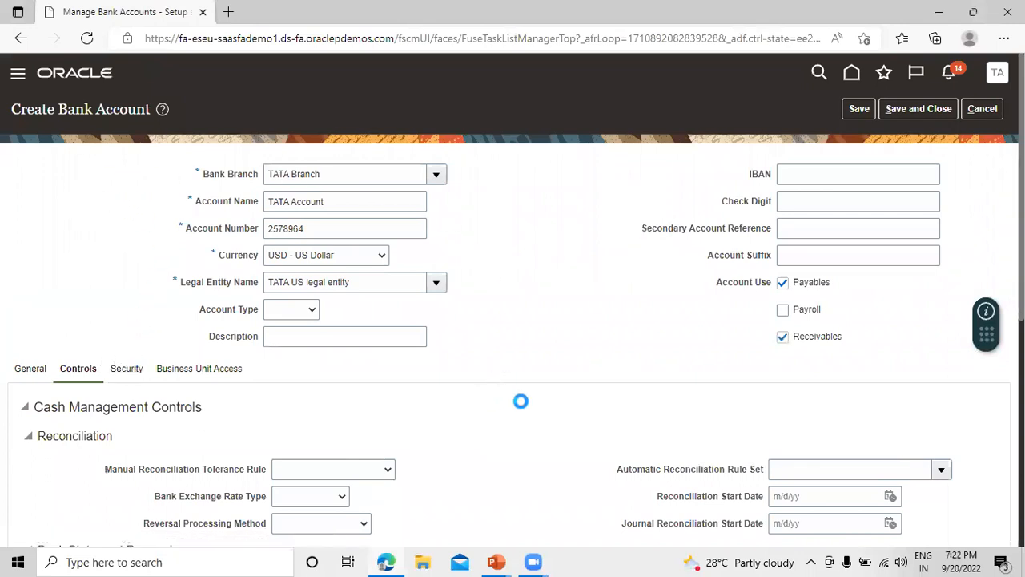
pyautogui.scroll(-3, 494, 417)
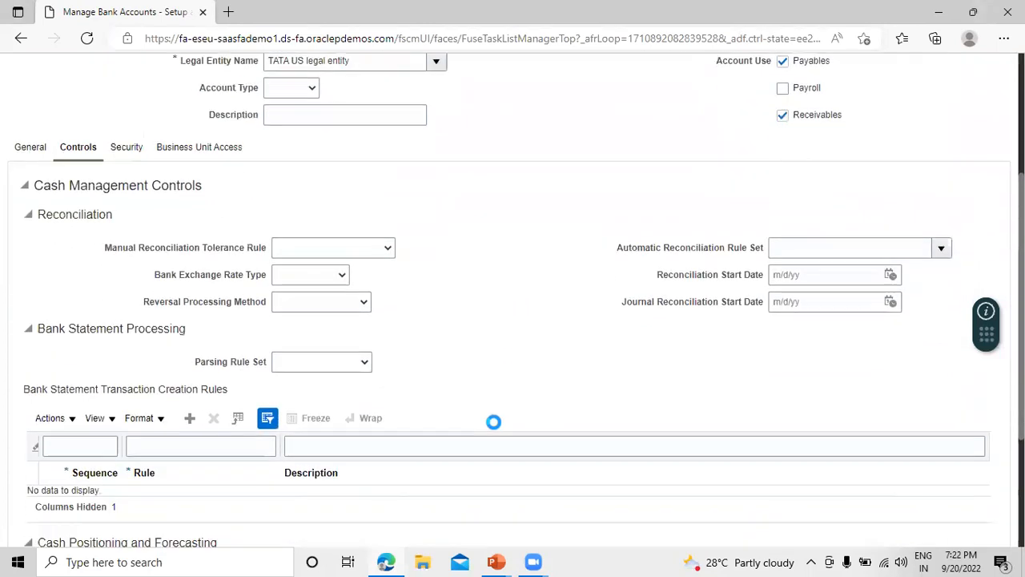
pyautogui.scroll(-2, 494, 418)
pyautogui.scroll(4, 493, 417)
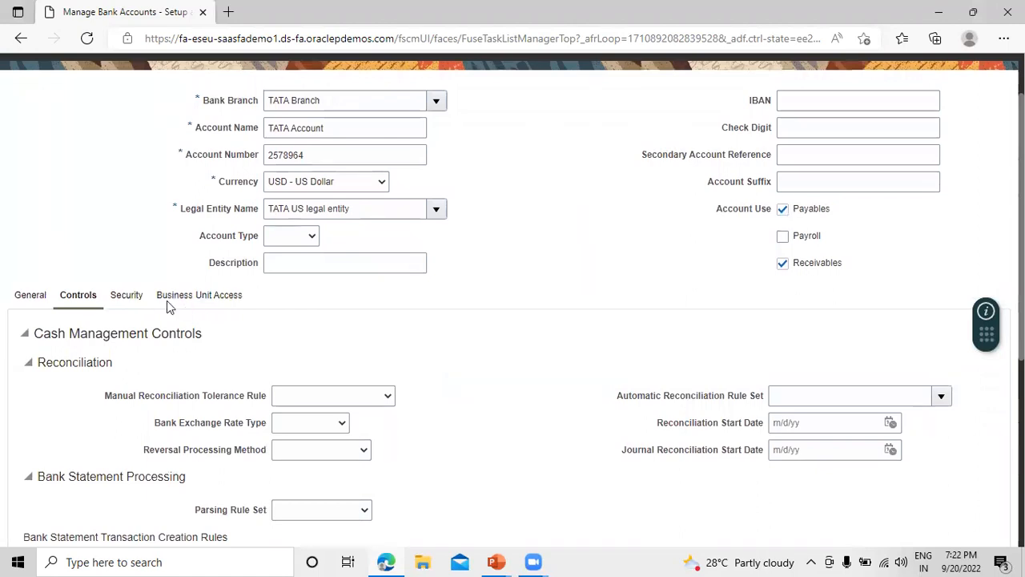
# Grant TATA Business Unit access to the bank account.
pyautogui.click(233, 298)
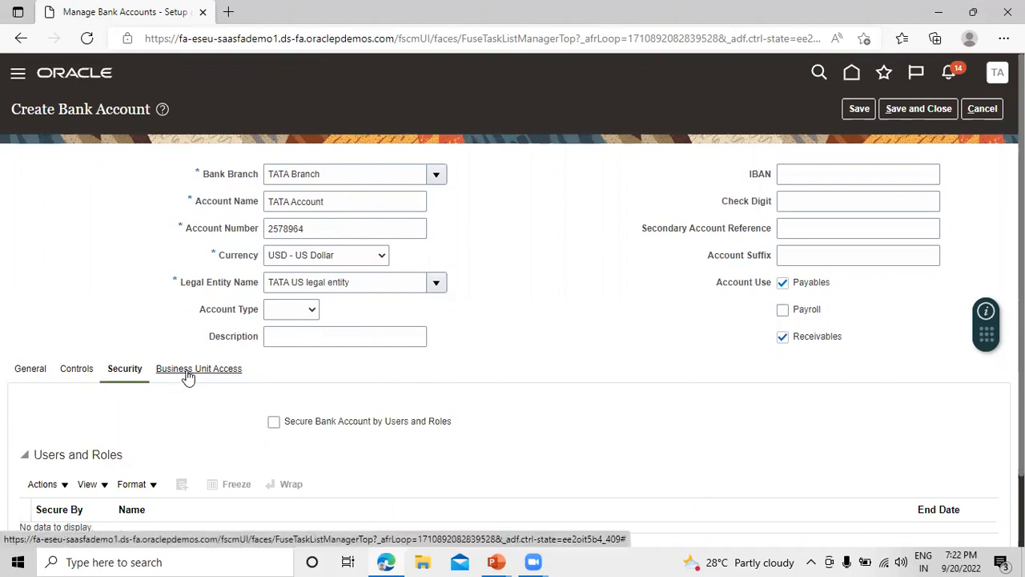
pyautogui.scroll(-1, 232, 424)
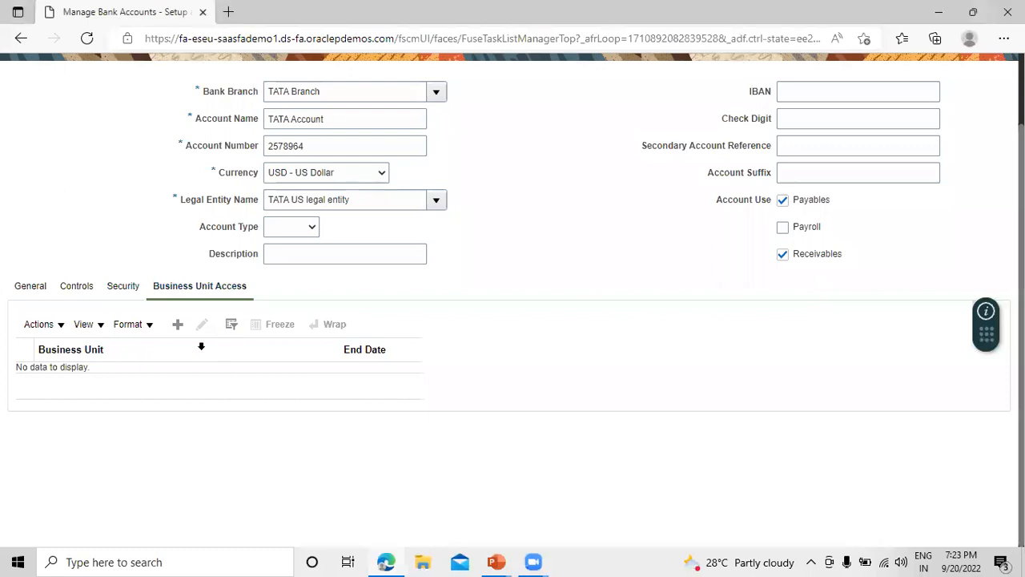
pyautogui.click(178, 325)
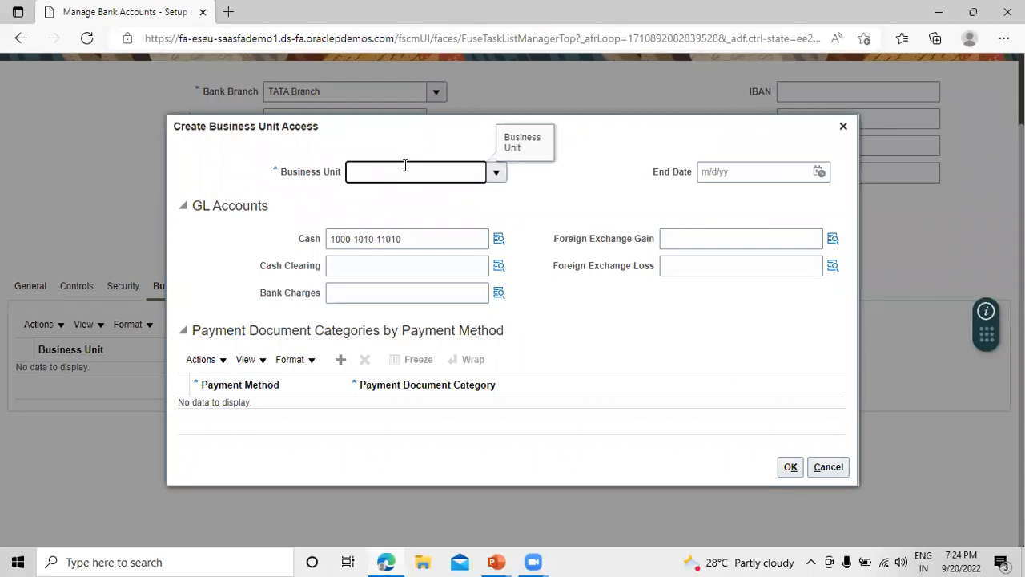
pyautogui.write('tata')
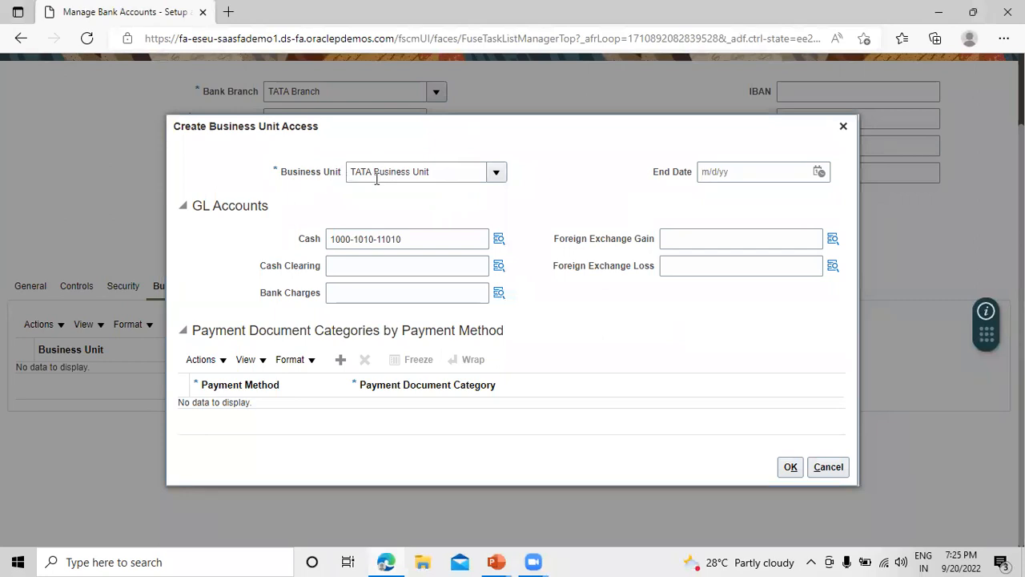
pyautogui.click(790, 467)
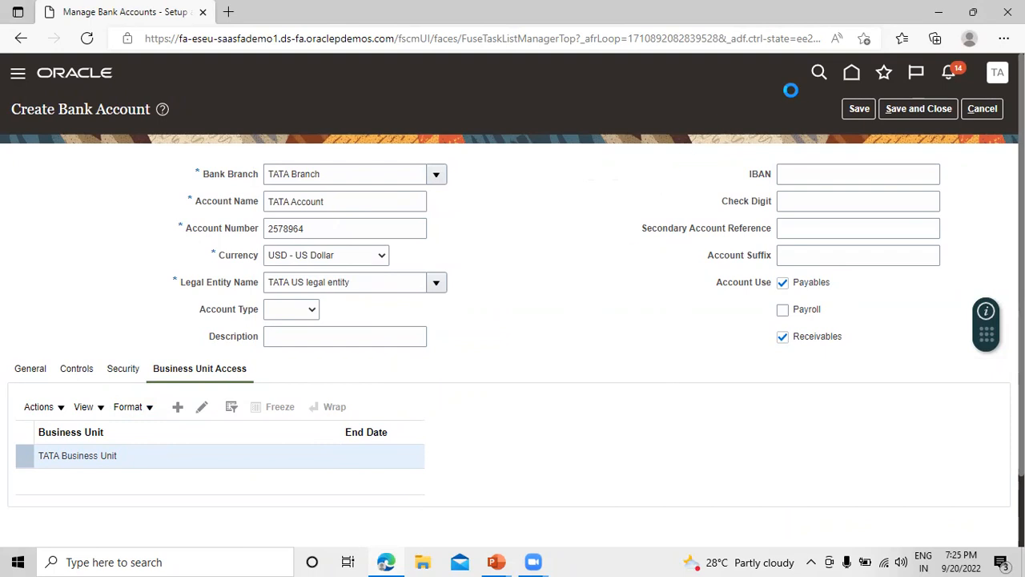
# Save and close the new bank account, and finish managing bank accounts to return to the implementation project.
pyautogui.click(918, 110)
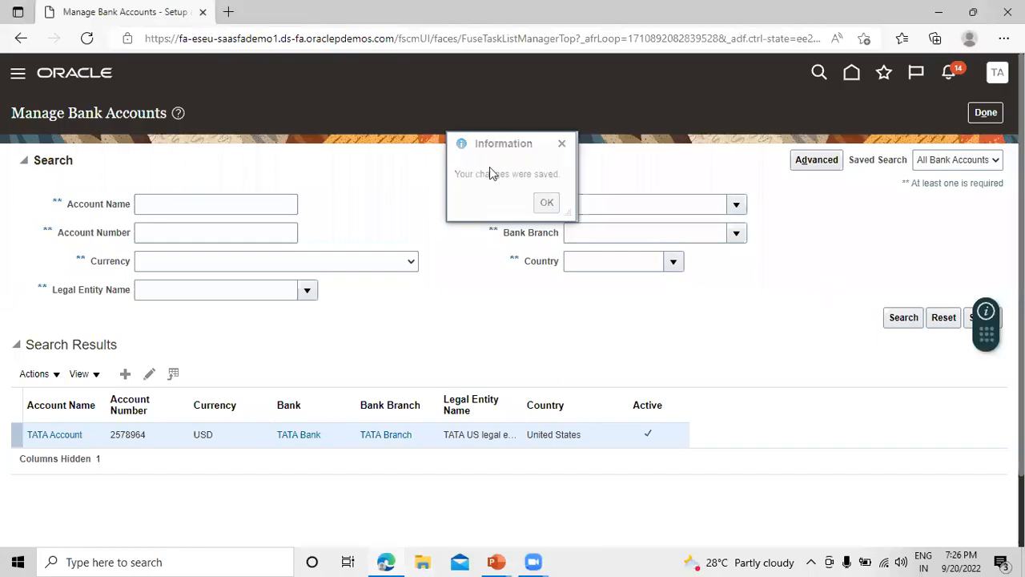
pyautogui.click(544, 202)
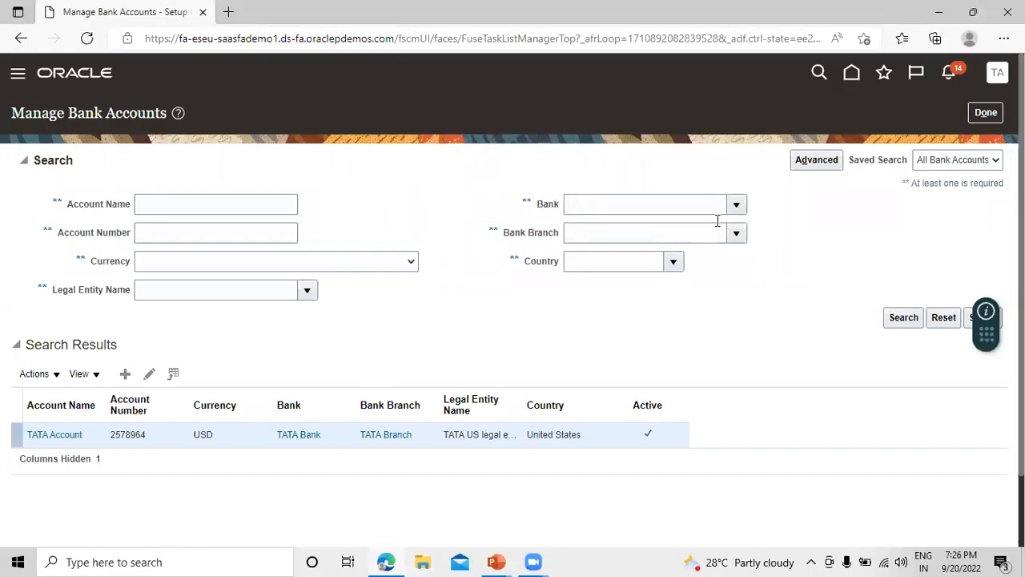
pyautogui.click(986, 112)
# Check the basic Accounts Payable setup list in the PowerPoint slide show and switch back to Oracle in the browser.
pyautogui.hotkey('alt', 'Tab')
pyautogui.hotkey('alt', 'Tab')
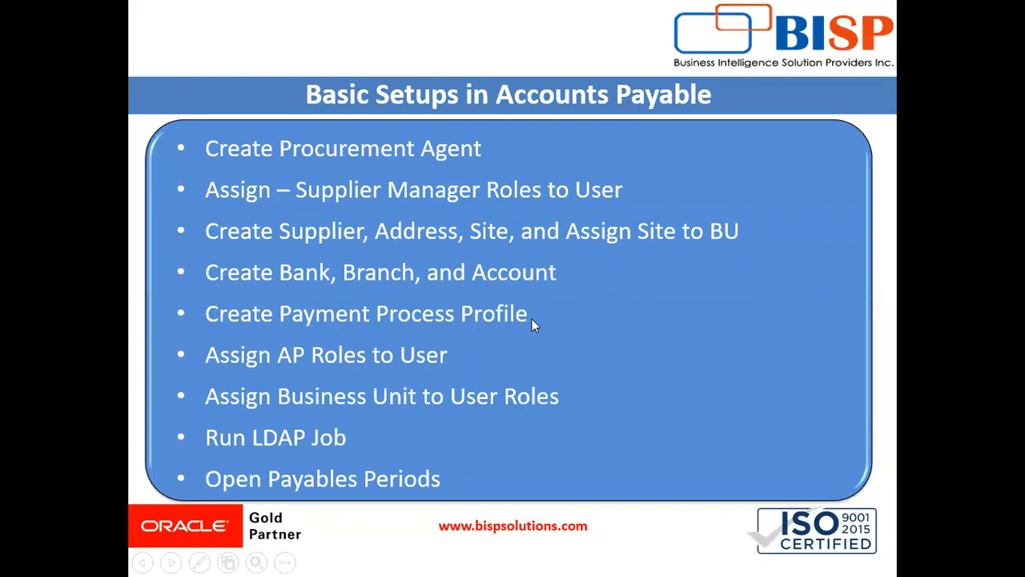
pyautogui.hotkey('alt', 'Tab')
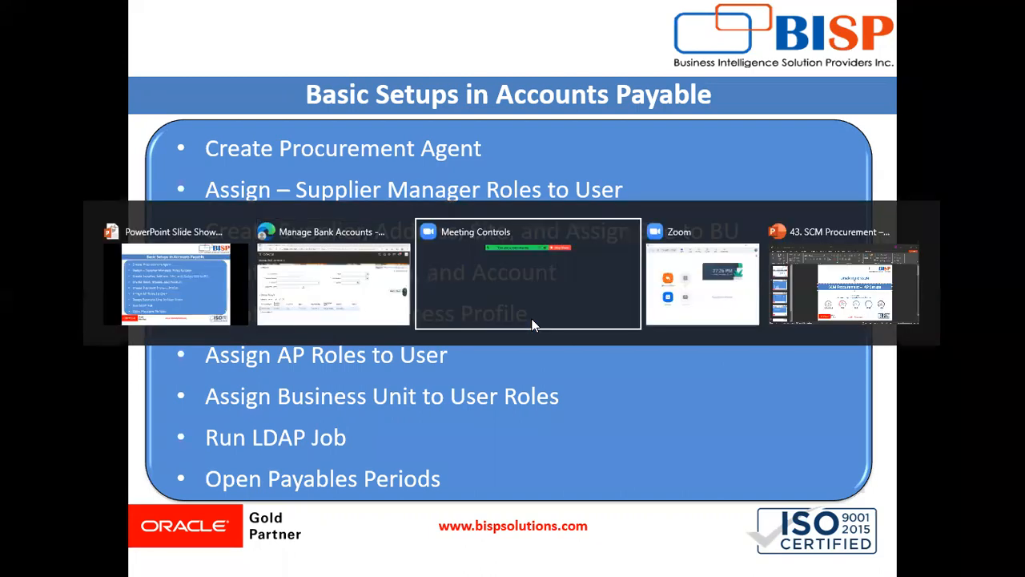
pyautogui.hotkey('alt', 'shift', 'Tab')
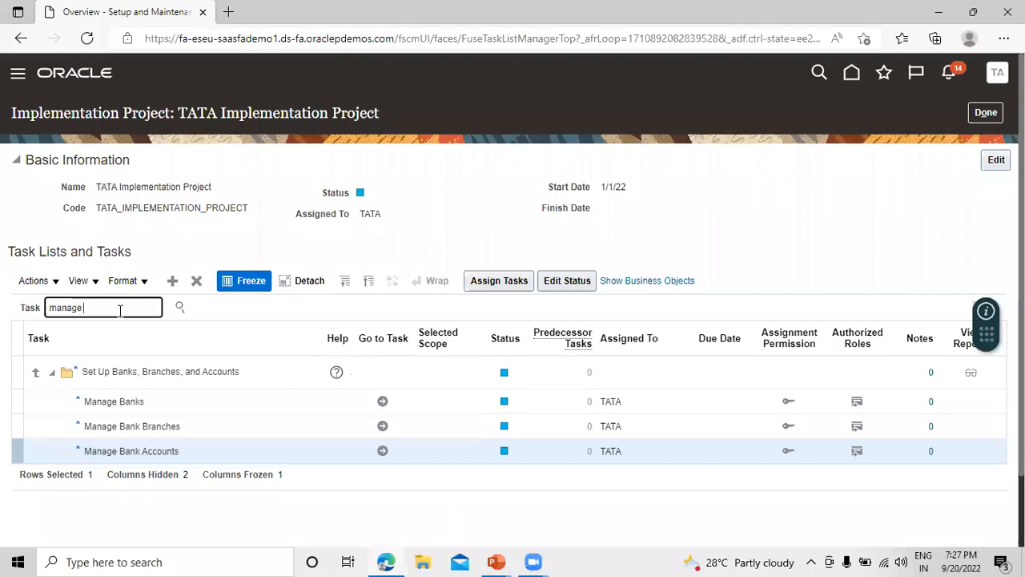
# Search the project tasks for manage payment process profile and open the Manage Payment Process Profiles task under Financials.
pyautogui.write('payment process profile')
pyautogui.press('Return')
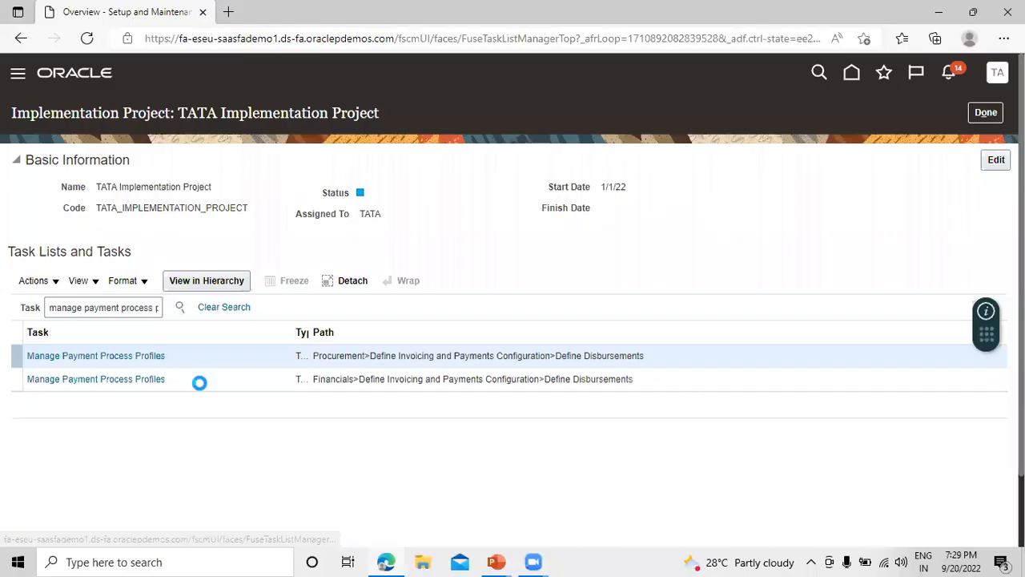
pyautogui.click(96, 380)
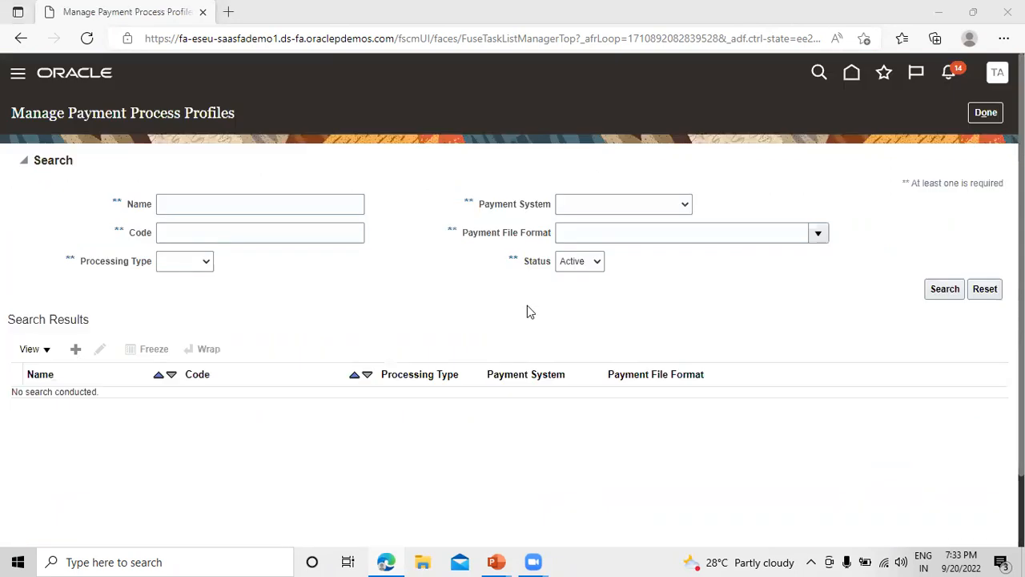
# Create a payment process profile named TATA Payment Process Profile with the code TATA_PPP.
pyautogui.click(76, 350)
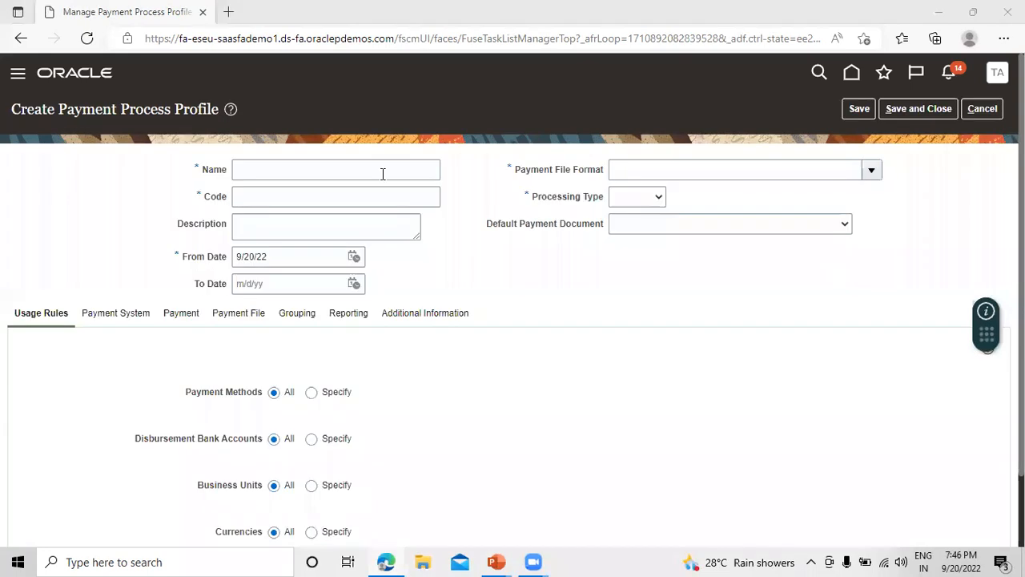
pyautogui.click(383, 174)
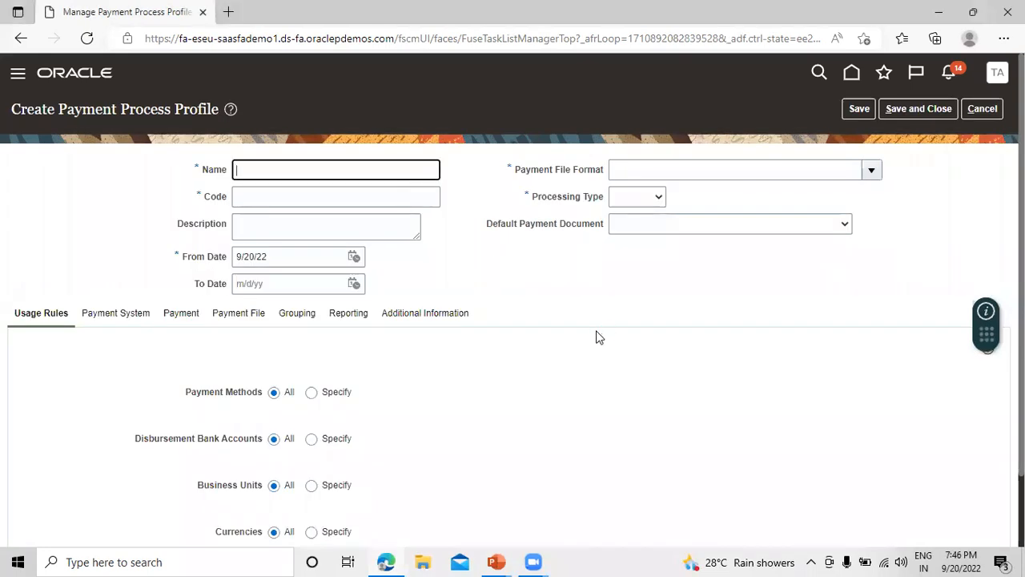
pyautogui.write('TATA Payment Process Profile')
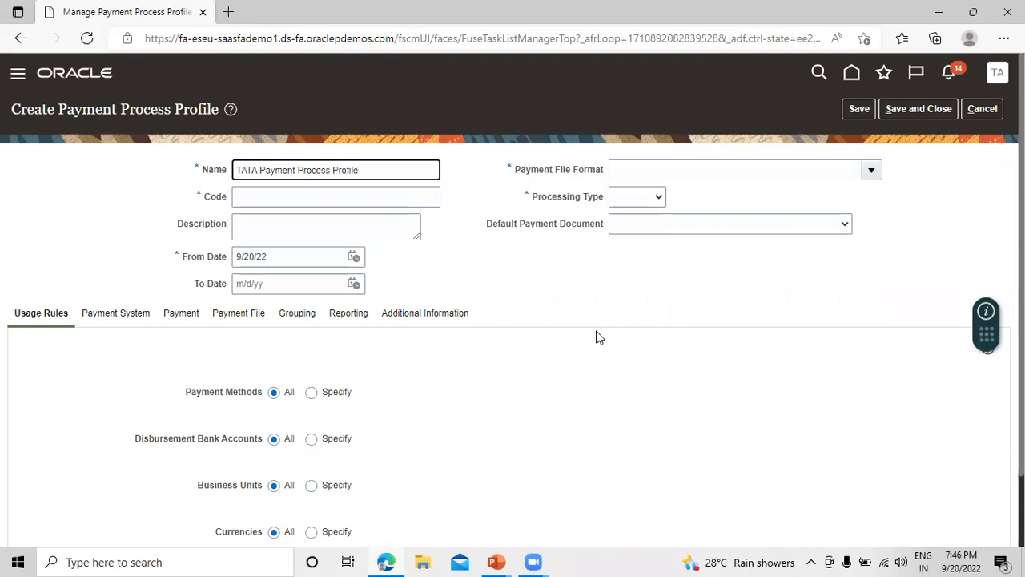
pyautogui.press('Tab')
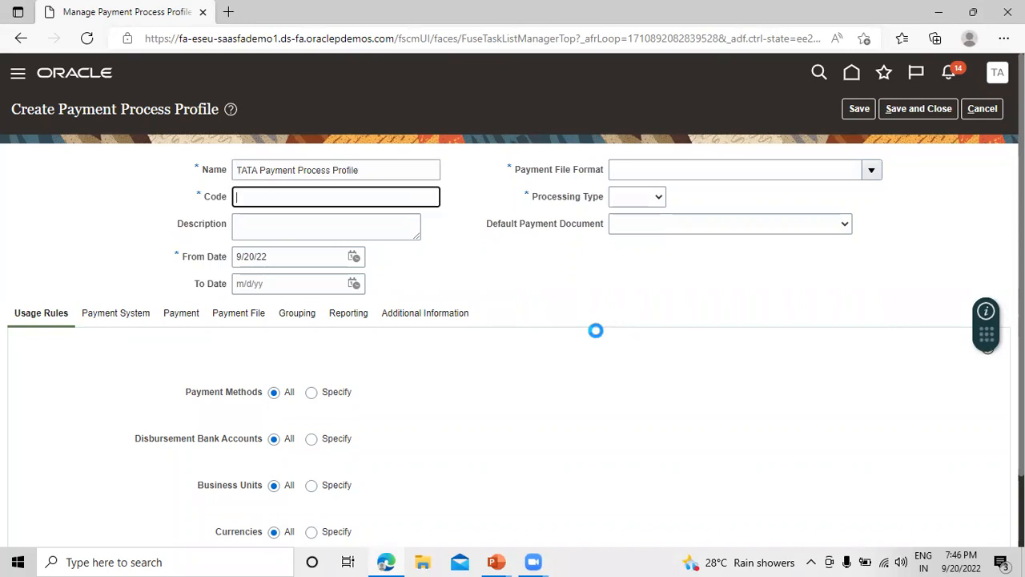
pyautogui.write('TATA_PPP')
# Copy the profile's name into its description.
pyautogui.moveTo(393, 176); pyautogui.dragTo(210, 178)
pyautogui.hotkey('ctrl', 'c')
pyautogui.click(277, 219)
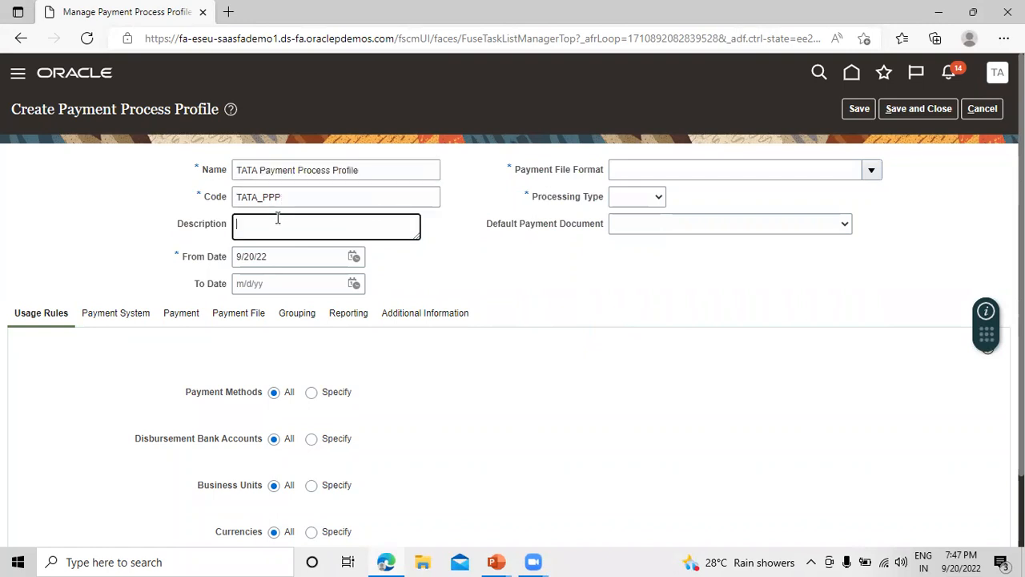
pyautogui.hotkey('ctrl', 'v')
pyautogui.click(450, 272)
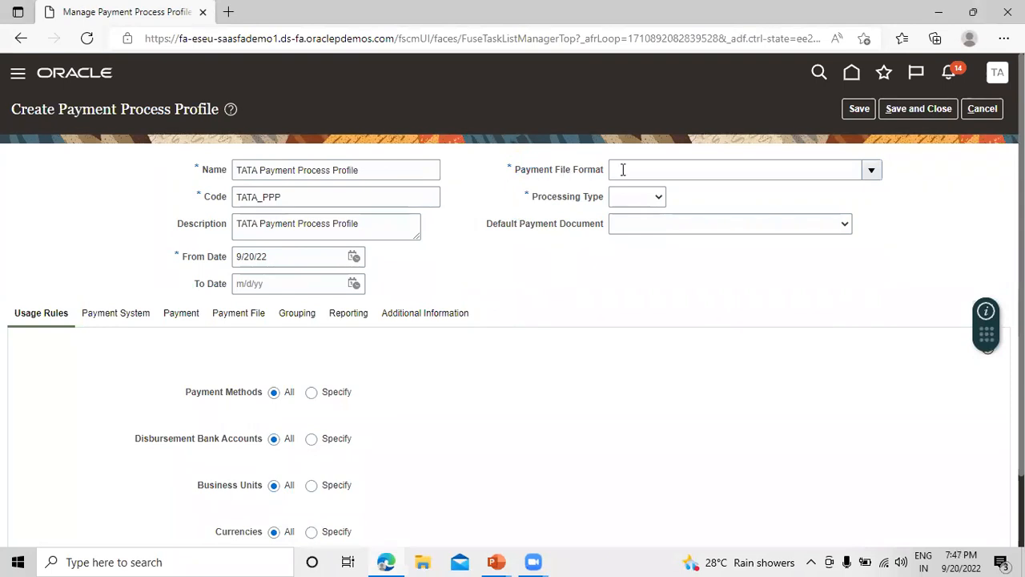
# Search the payment file formats for stan and select Standard Check Format for the profile.
pyautogui.click(871, 170)
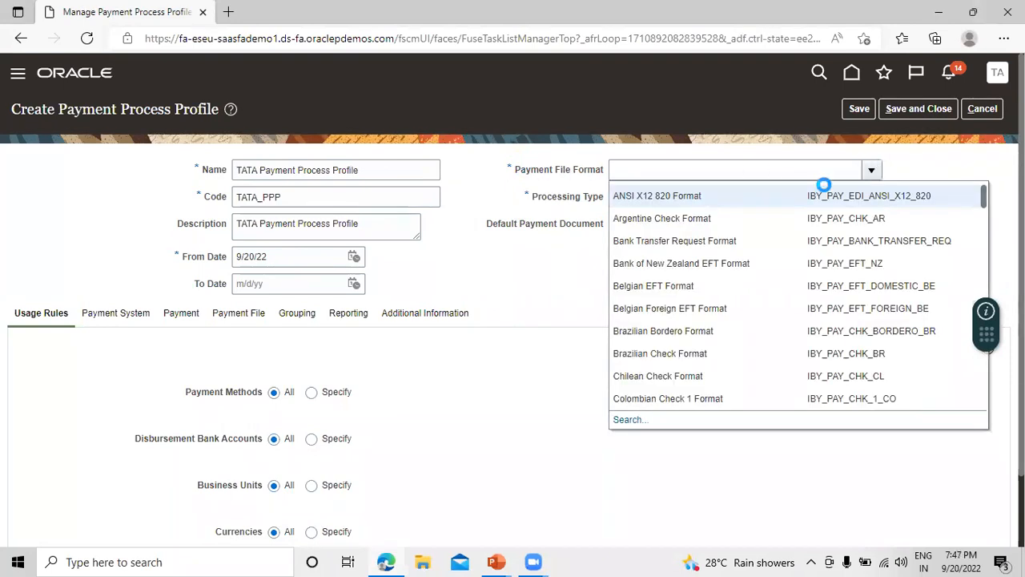
pyautogui.click(628, 419)
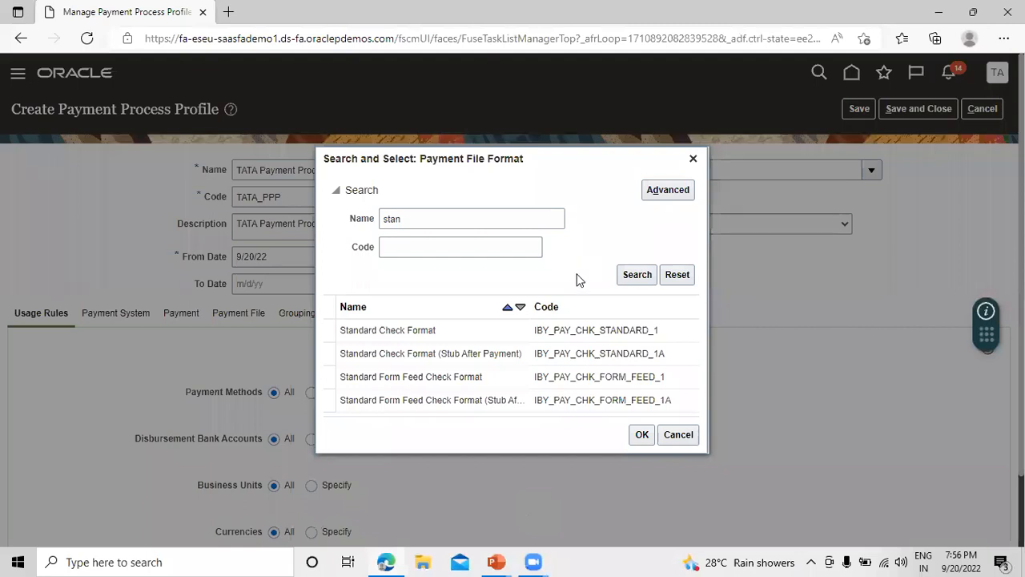
pyautogui.click(466, 332)
pyautogui.click(642, 434)
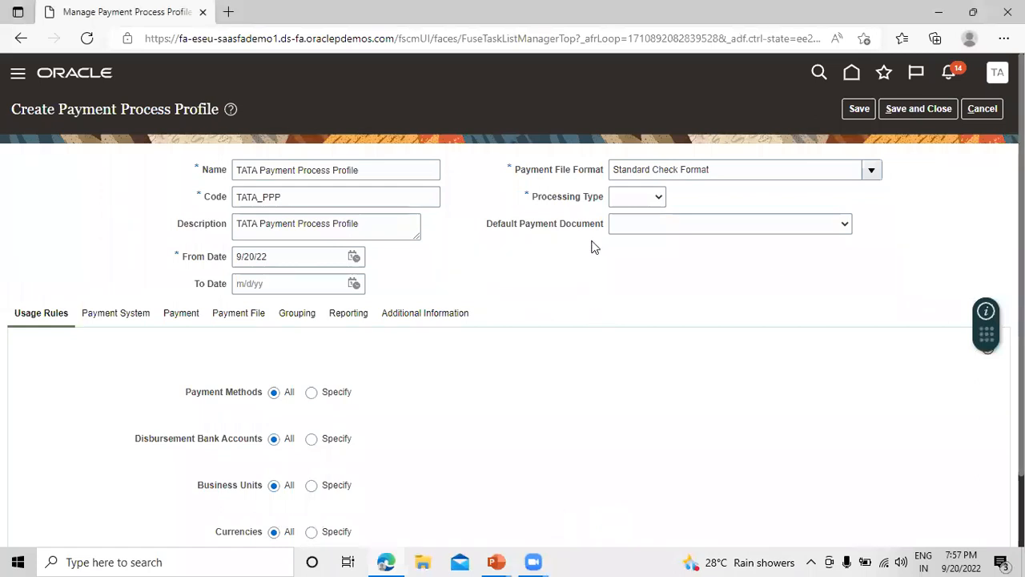
# Set the profile's processing type to Printed and its default printer to TATA KV Network Printer.
pyautogui.click(649, 197)
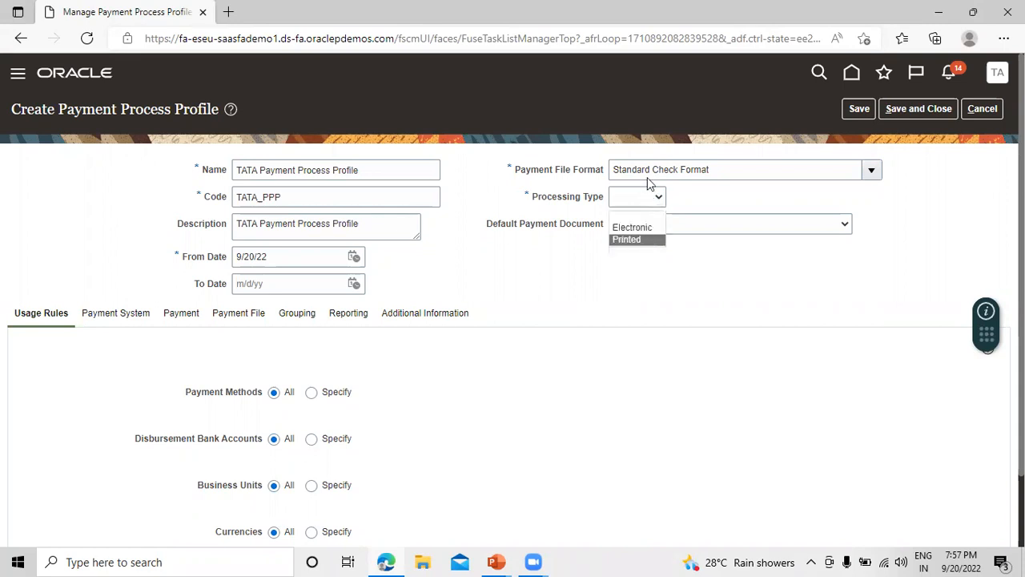
pyautogui.click(628, 240)
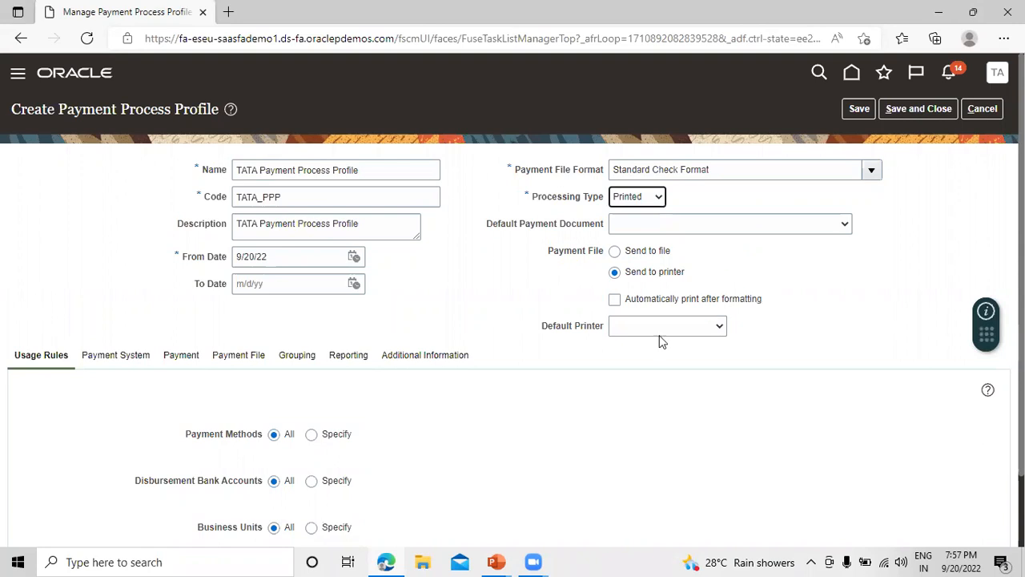
pyautogui.click(705, 326)
pyautogui.click(706, 353)
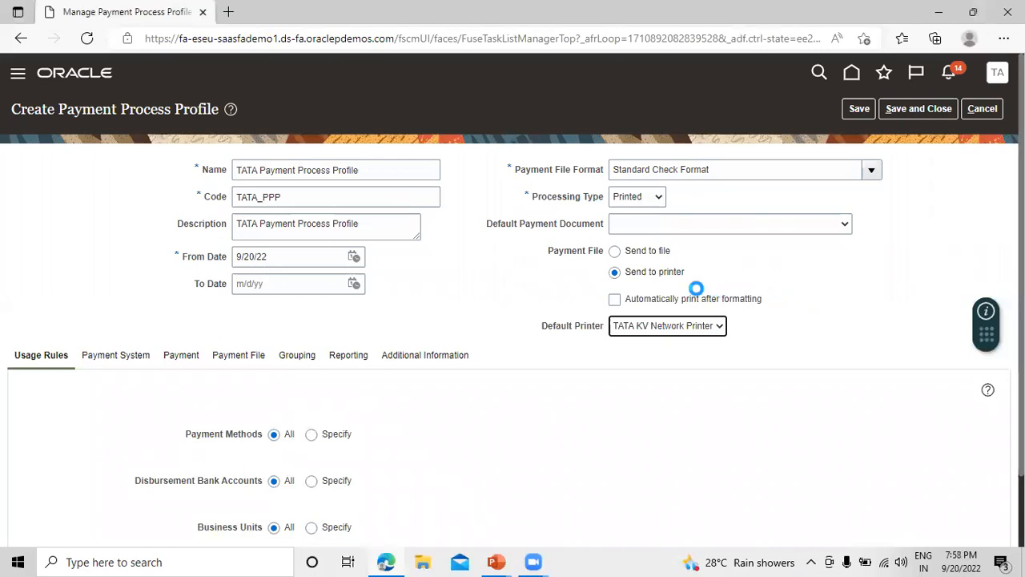
# Save and close the payment process profile, and switch to the PowerPoint slide show with the setup list.
pyautogui.click(905, 111)
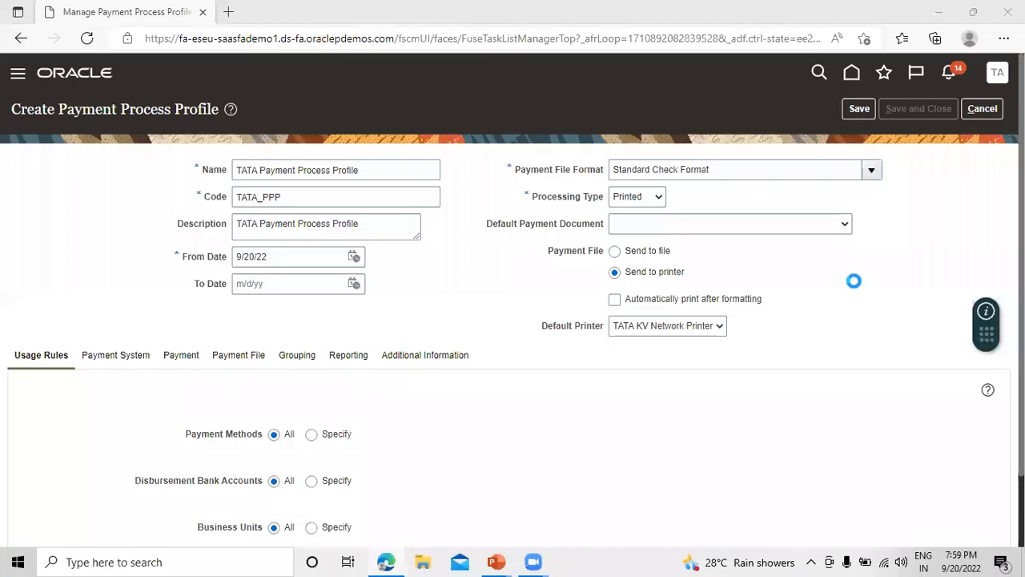
pyautogui.hotkey('alt', 'Tab')
pyautogui.hotkey('alt', 'Tab')
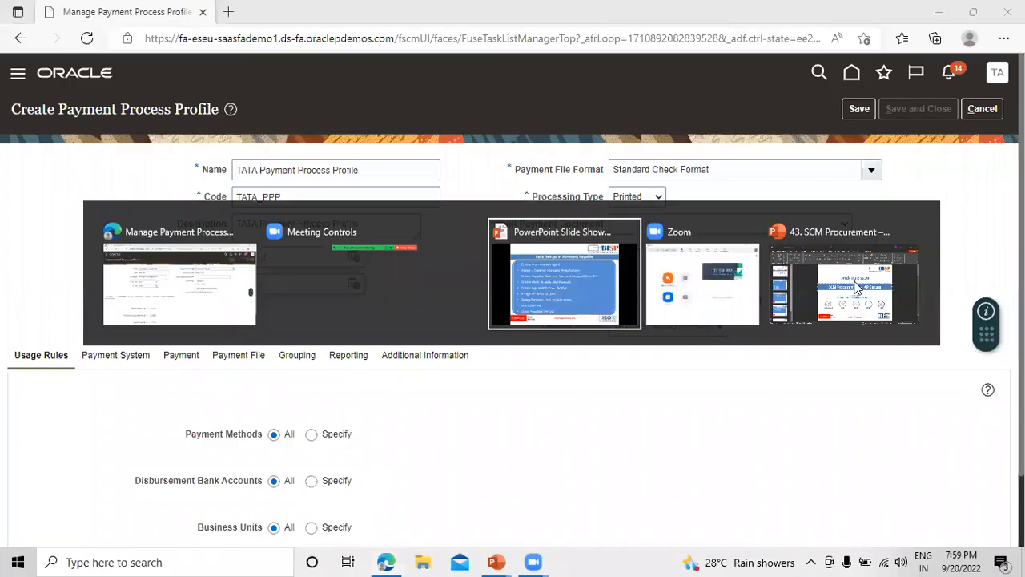